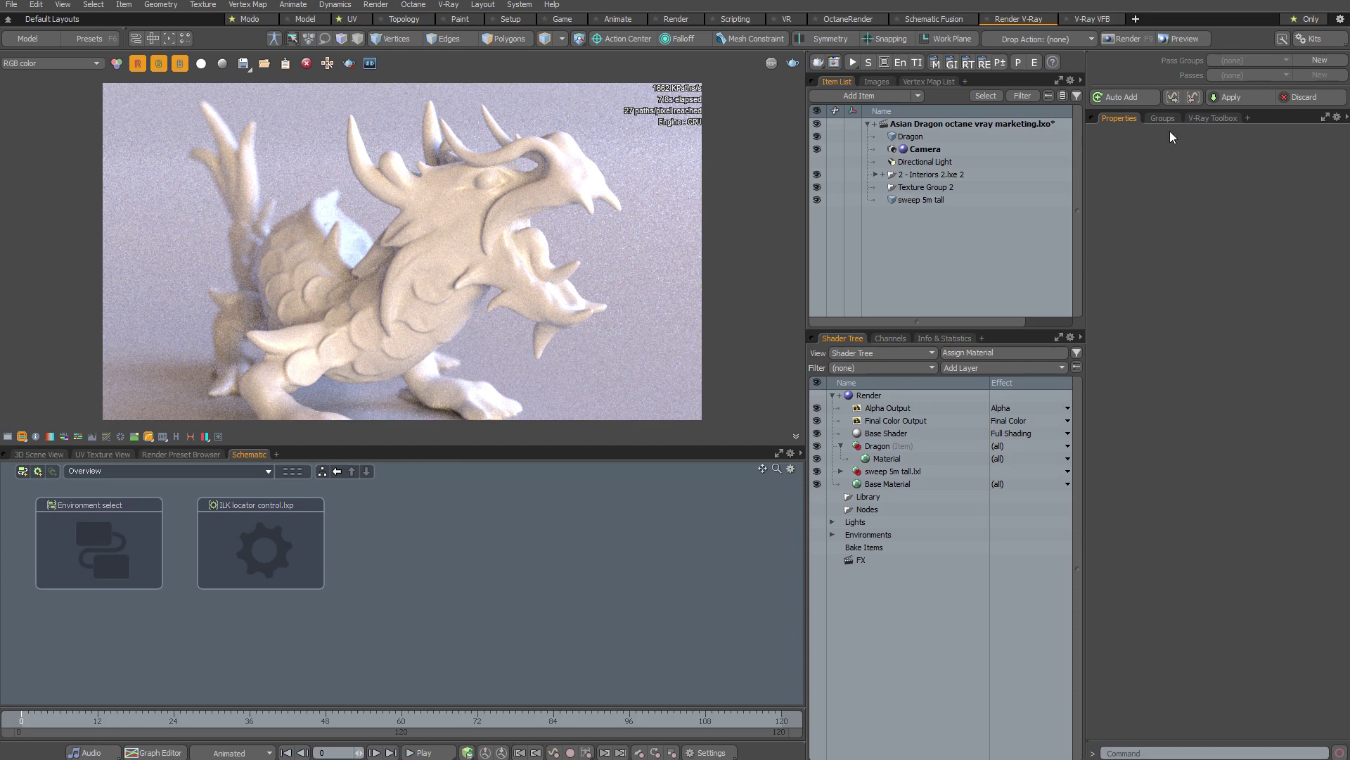
- Open the VizPak SSS kit browser from Kits and show the VizPak_SSS_VRay preset folder
click(1300, 40)
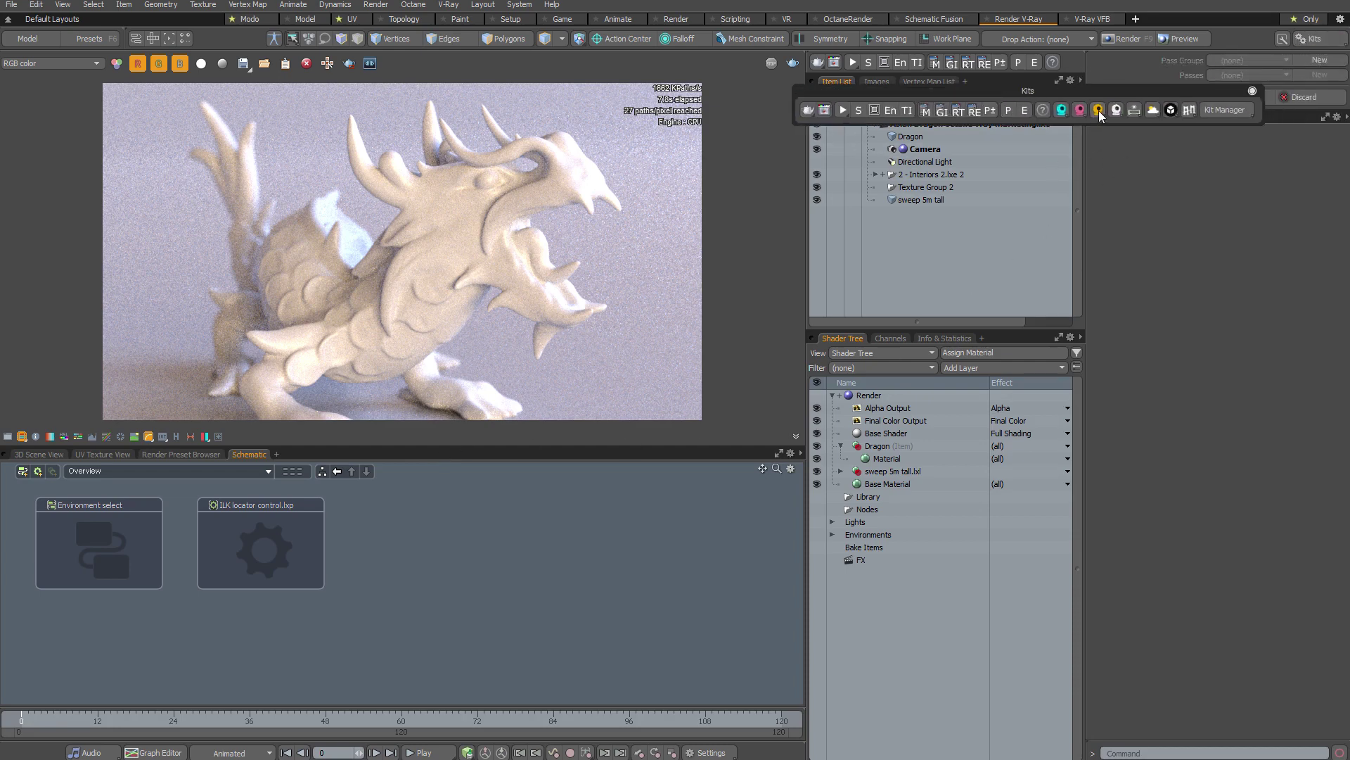
click(1099, 111)
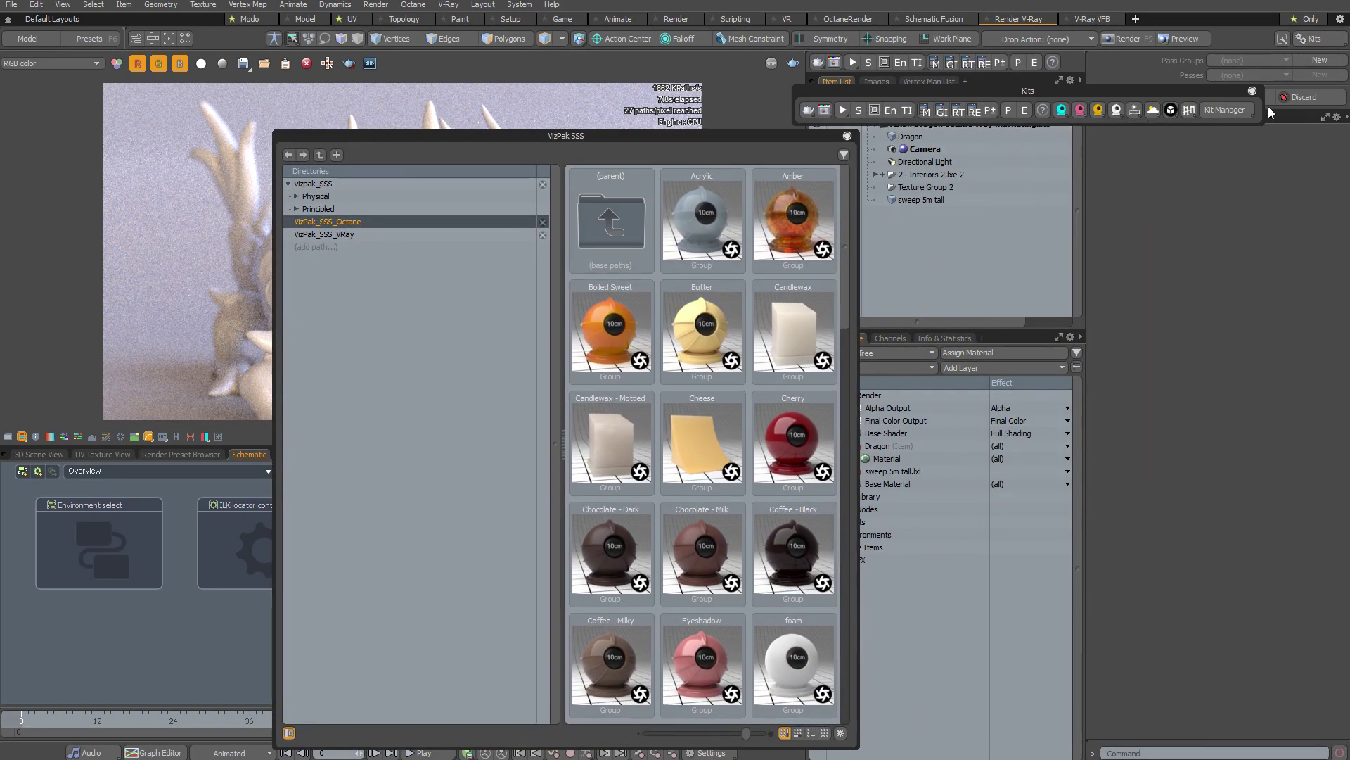
click(1253, 90)
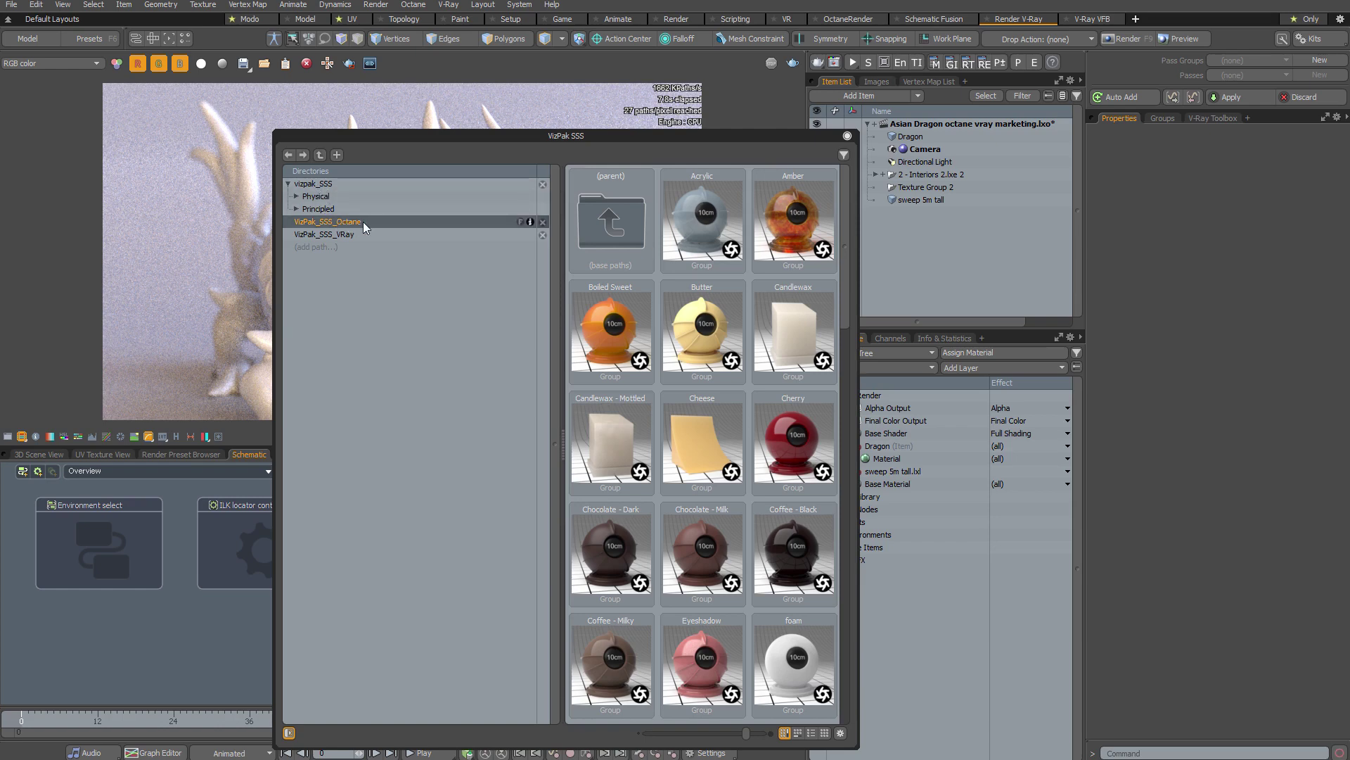
click(329, 234)
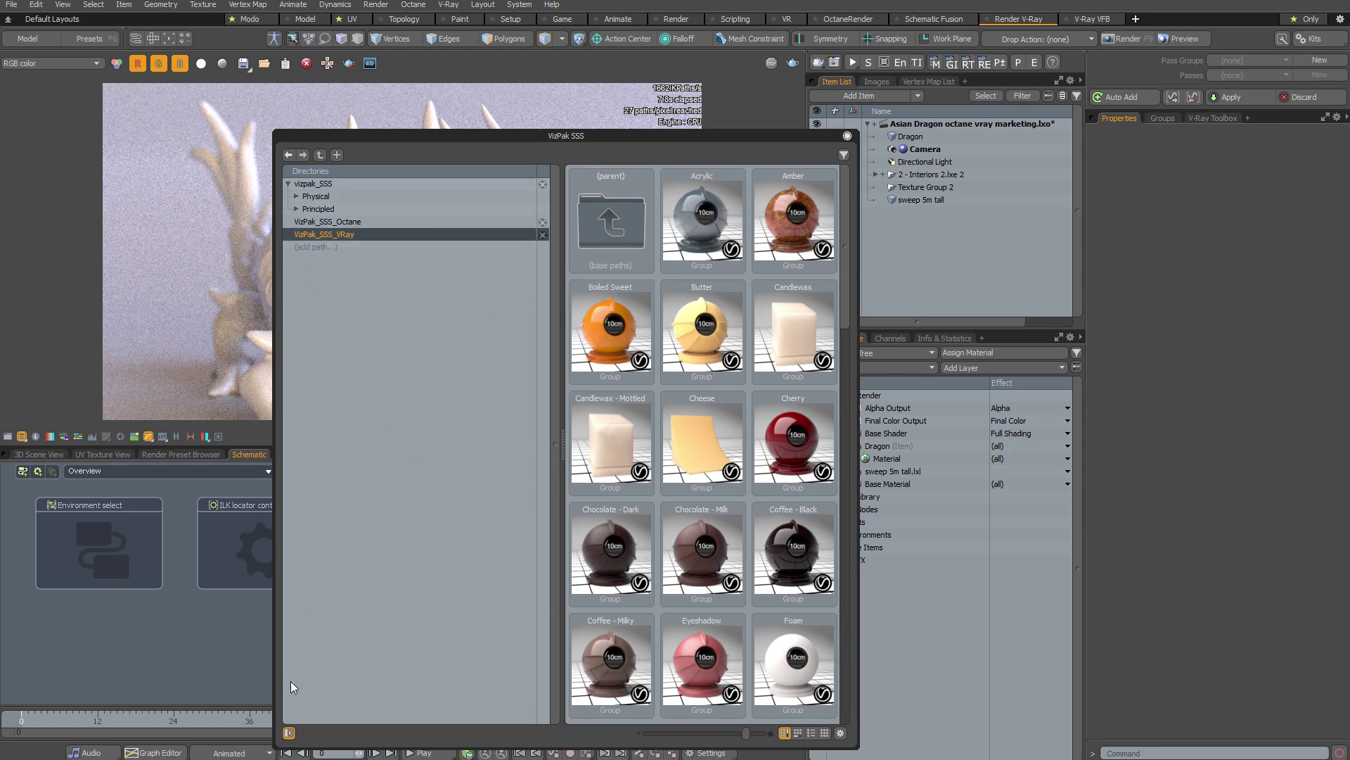
click(289, 734)
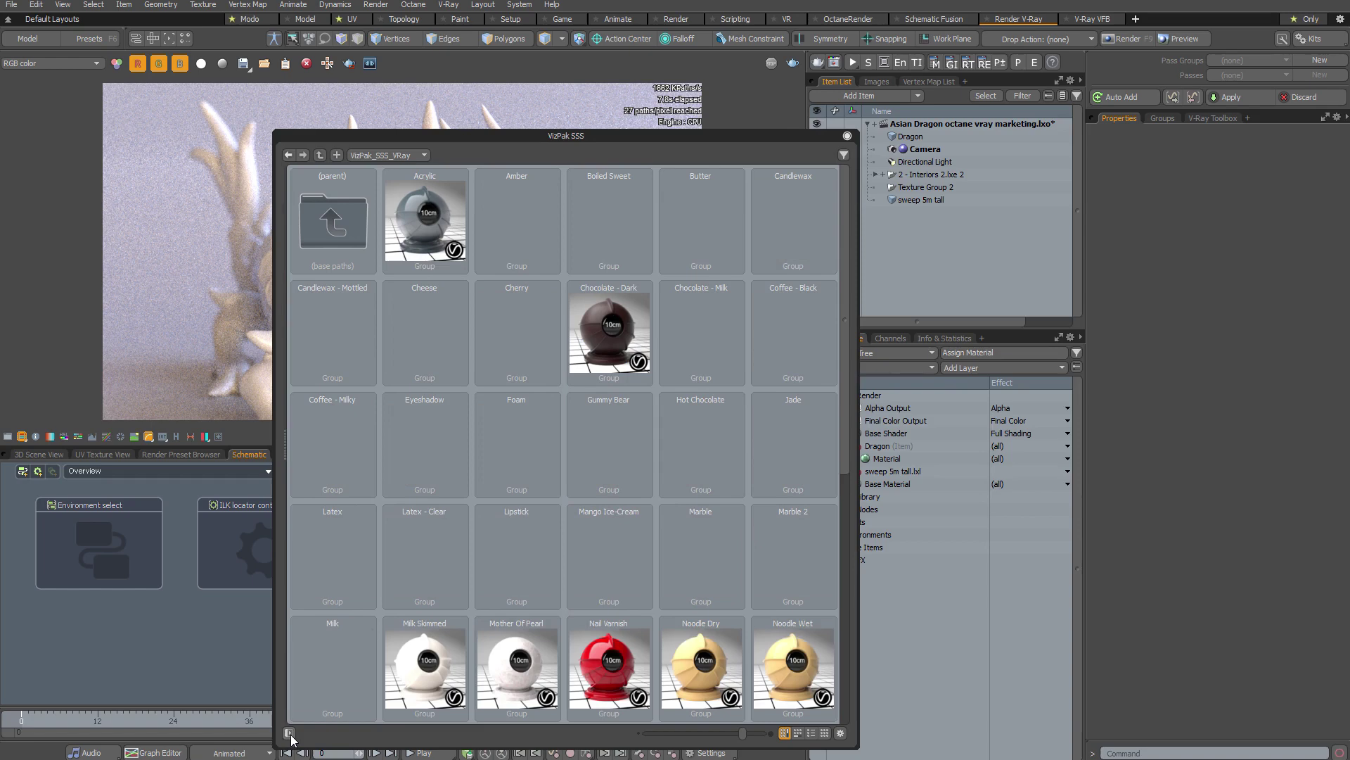
click(290, 734)
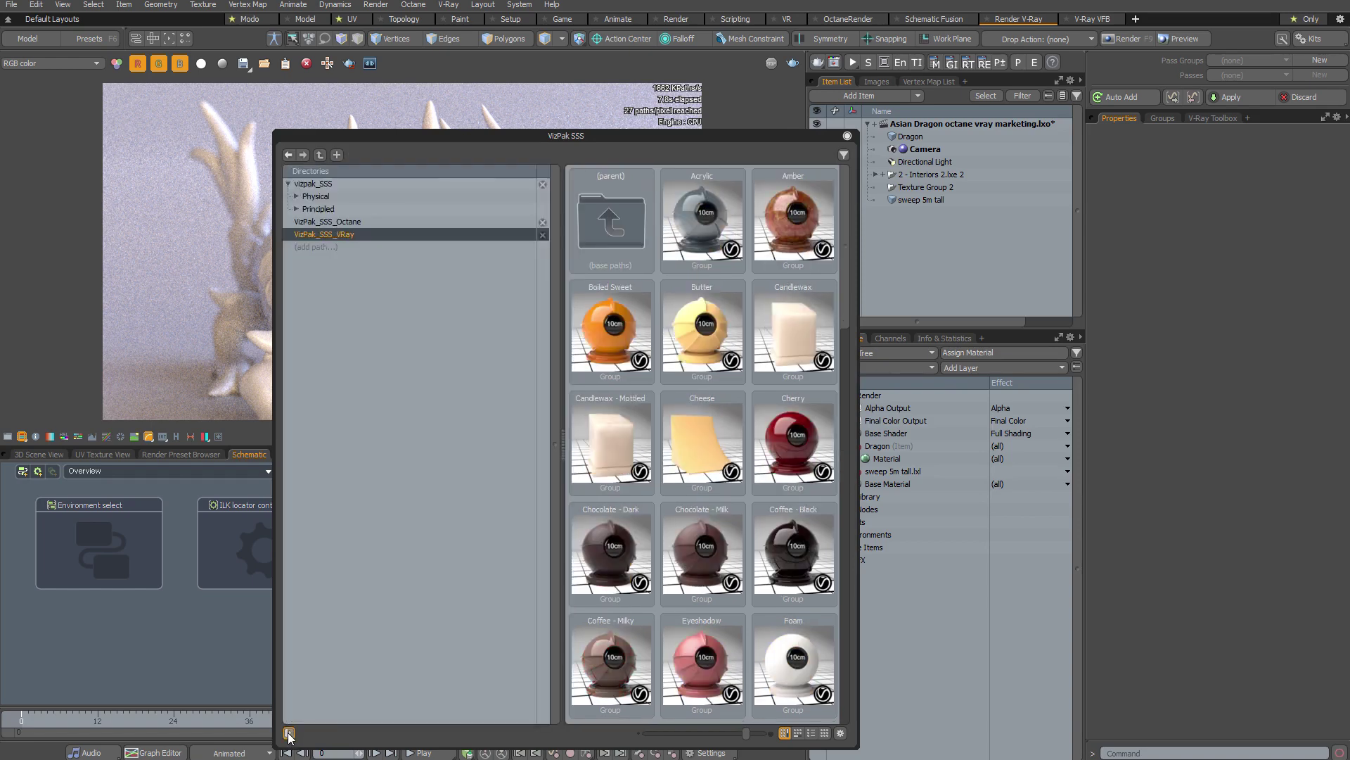
- Hide the directories list, narrow the VizPak browser and place it beside the dragon render
click(289, 734)
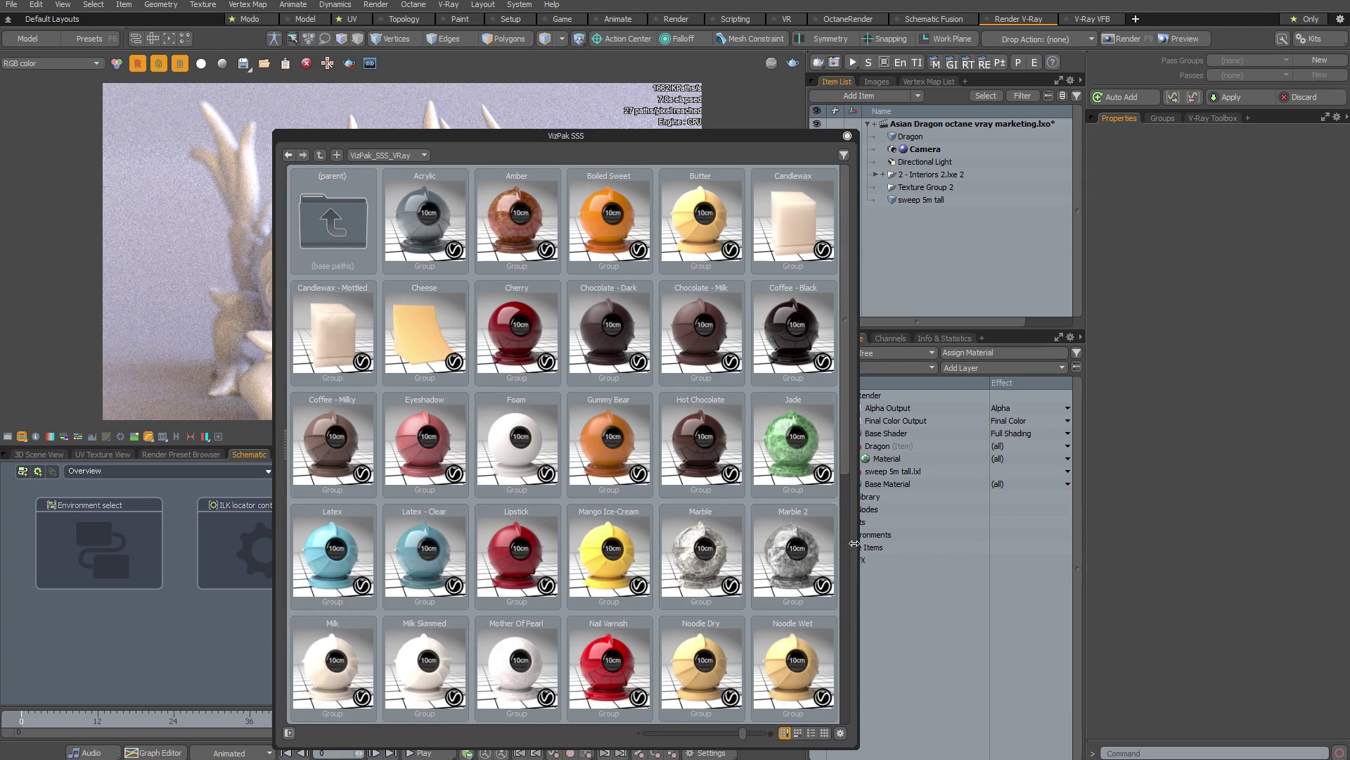
drag(858, 540, 714, 538)
drag(475, 132, 1083, 95)
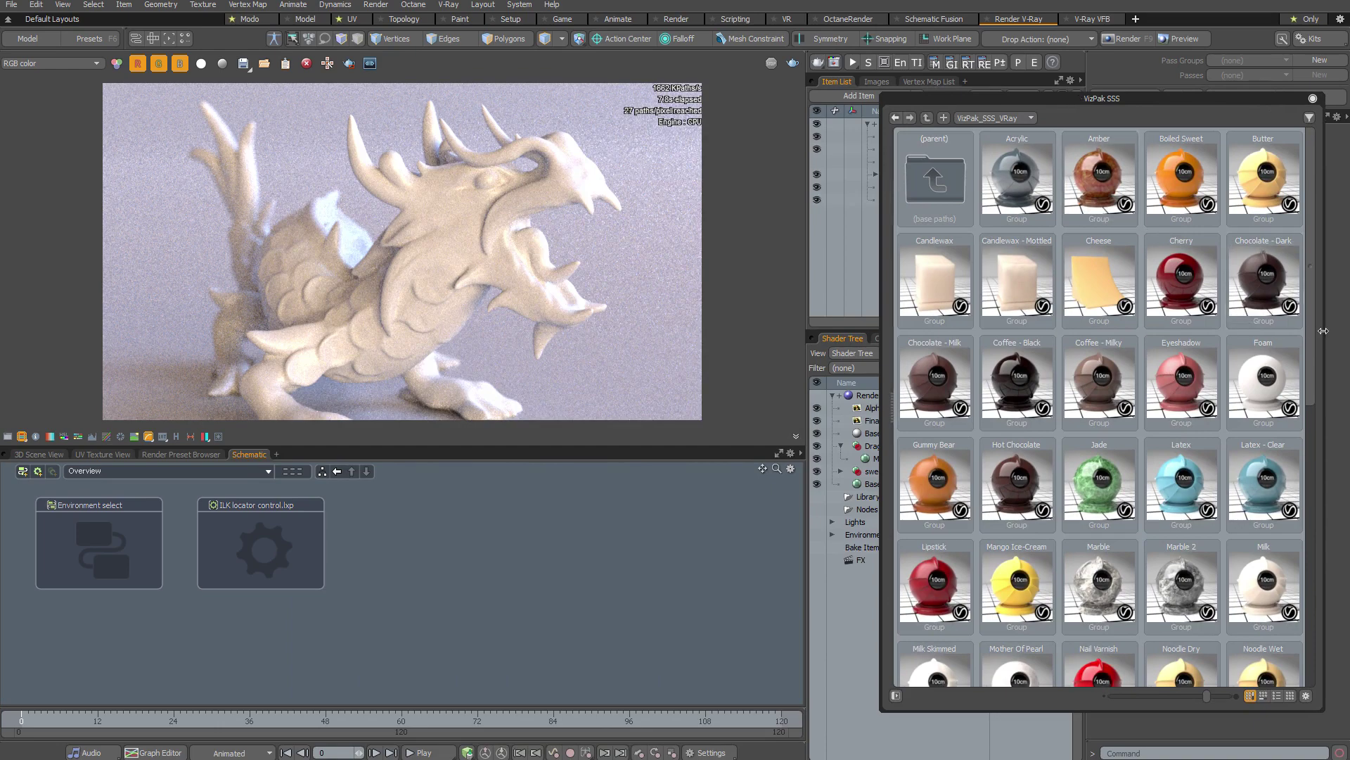
drag(1324, 330, 1197, 323)
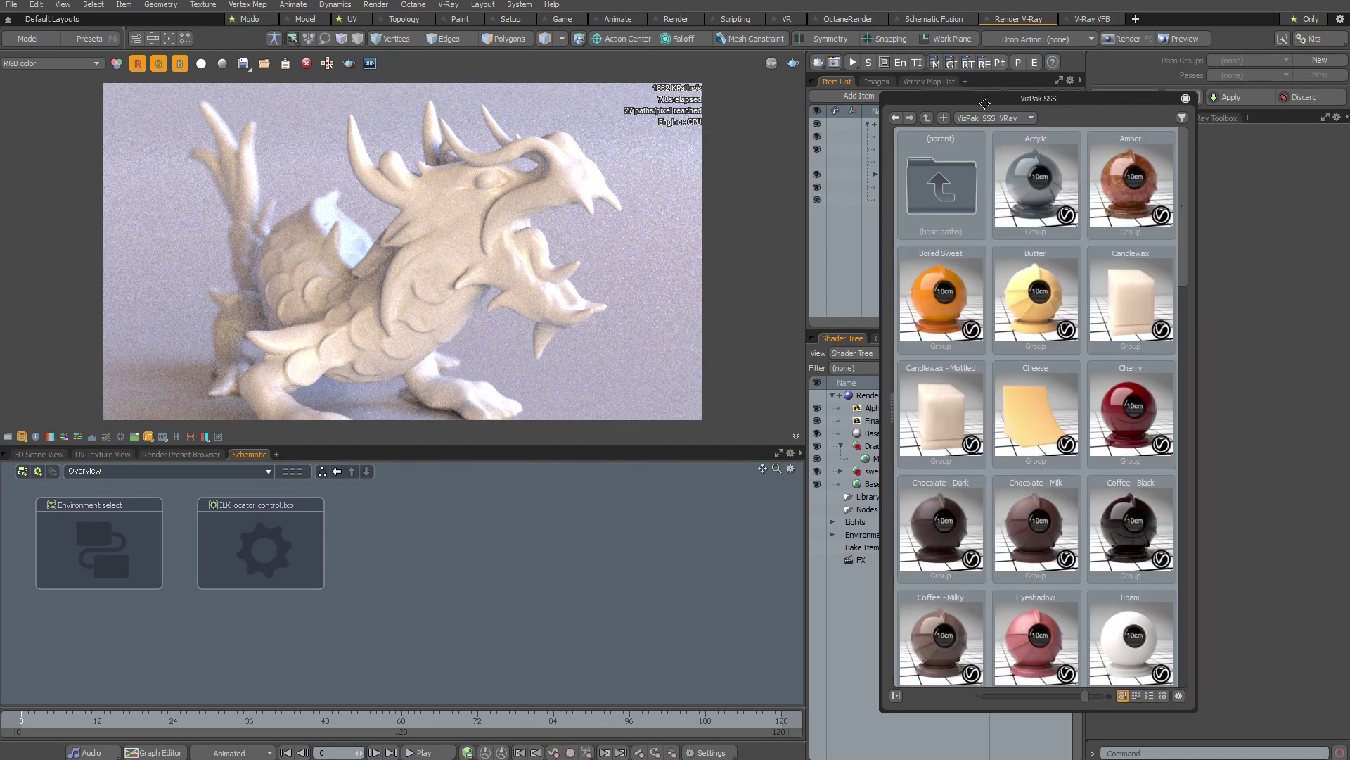
drag(984, 100, 1106, 115)
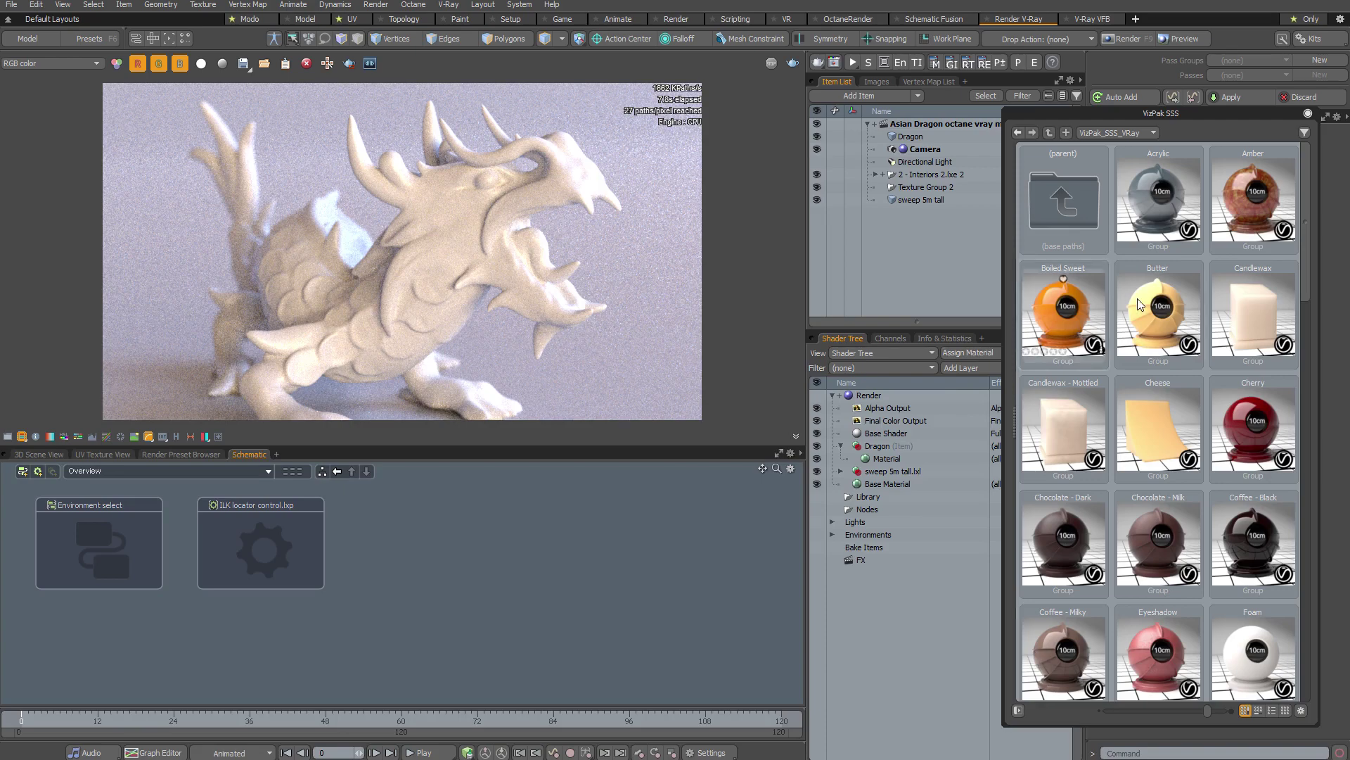
- Apply Candlewax to Dragon, start V-Ray RT, then apply Boiled Sweet and Cheese
drag(1254, 313, 892, 458)
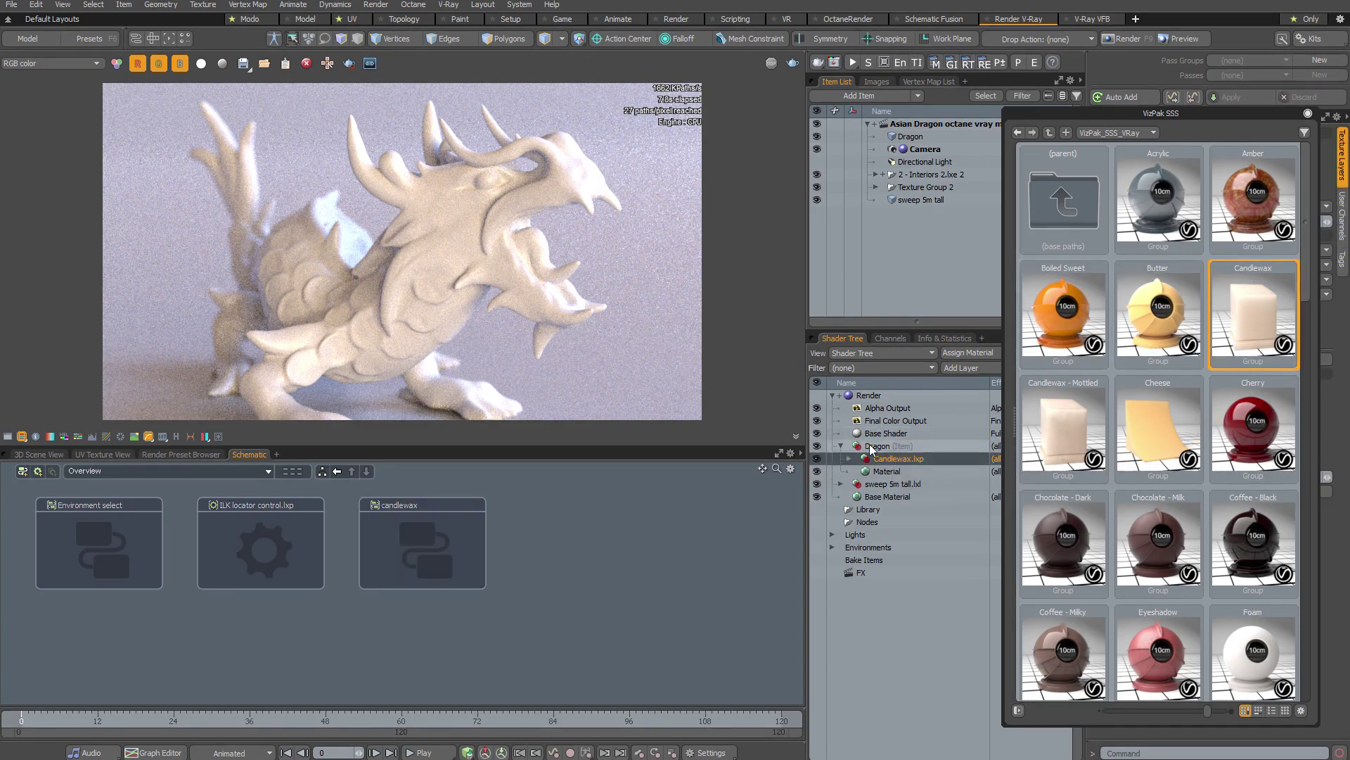
click(853, 64)
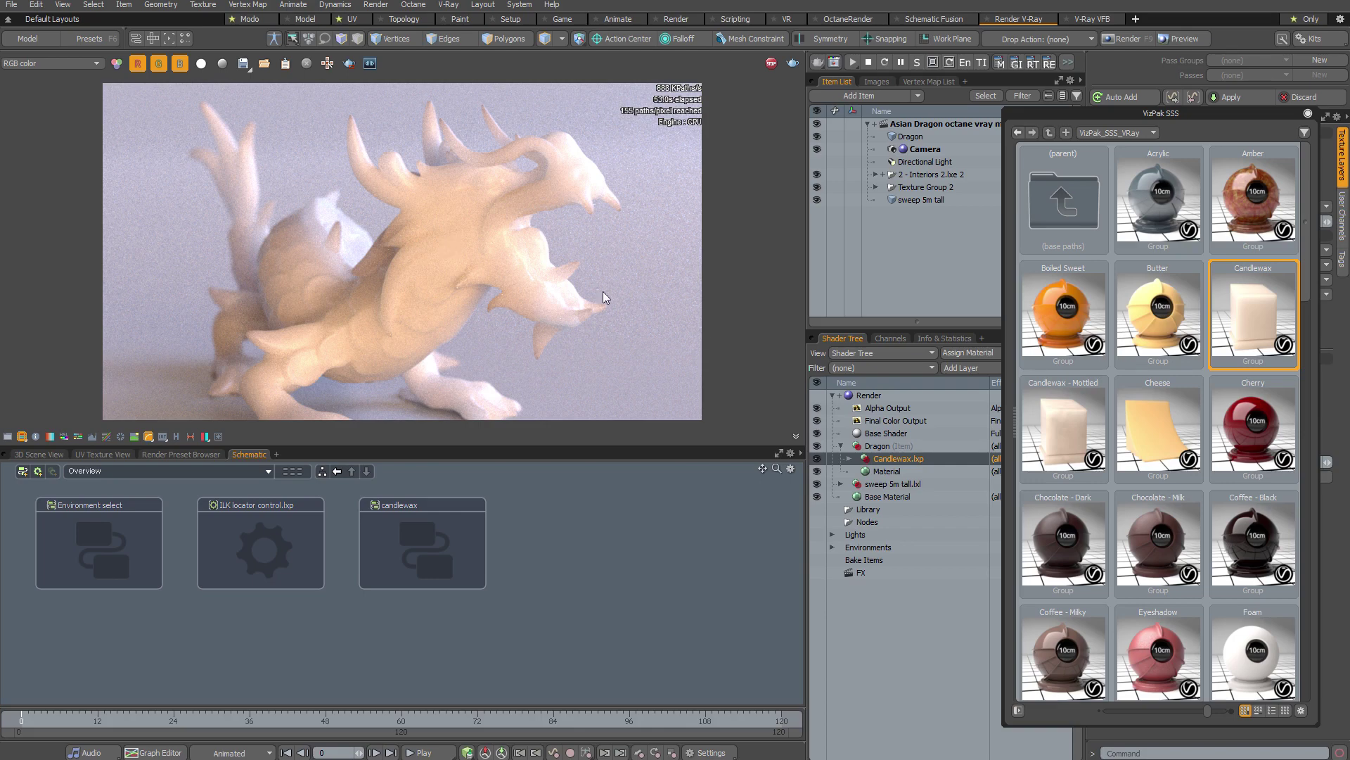
drag(1053, 310, 898, 451)
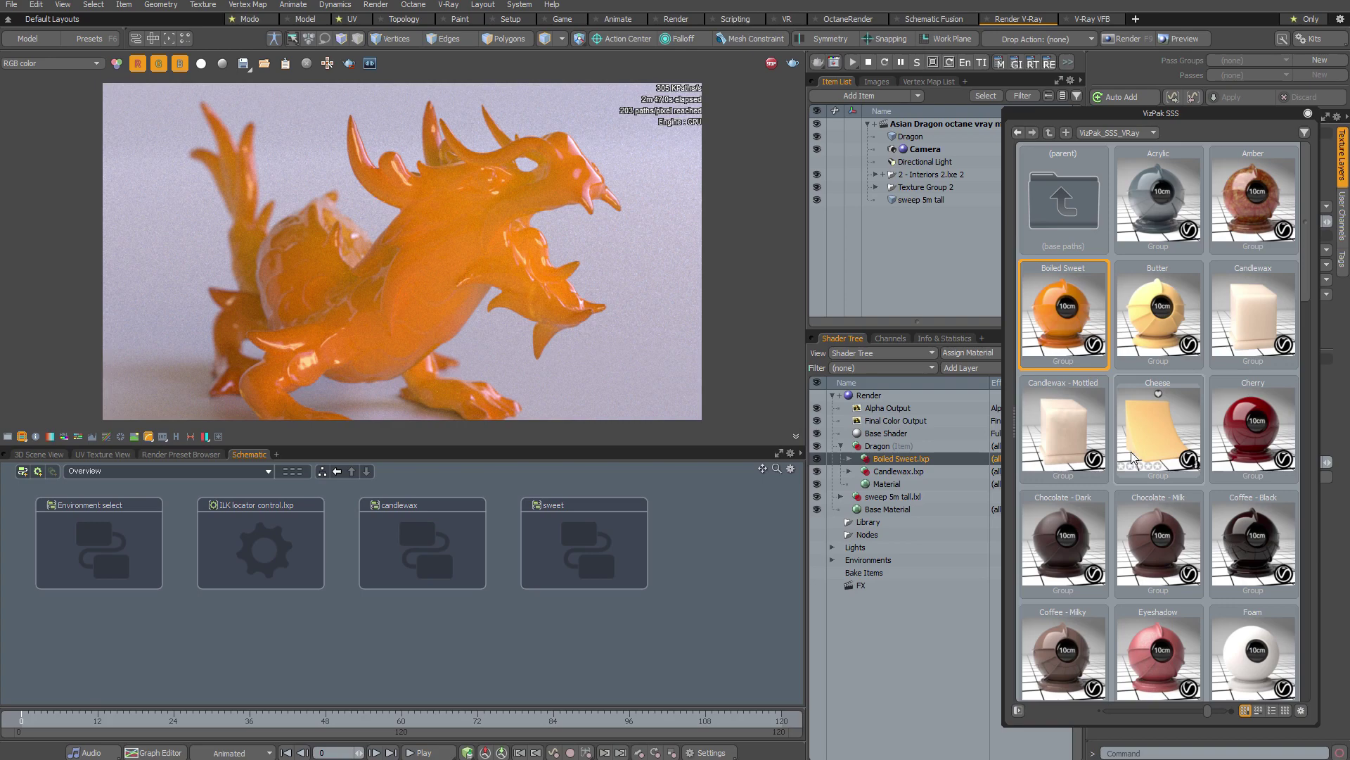
drag(1154, 443, 898, 457)
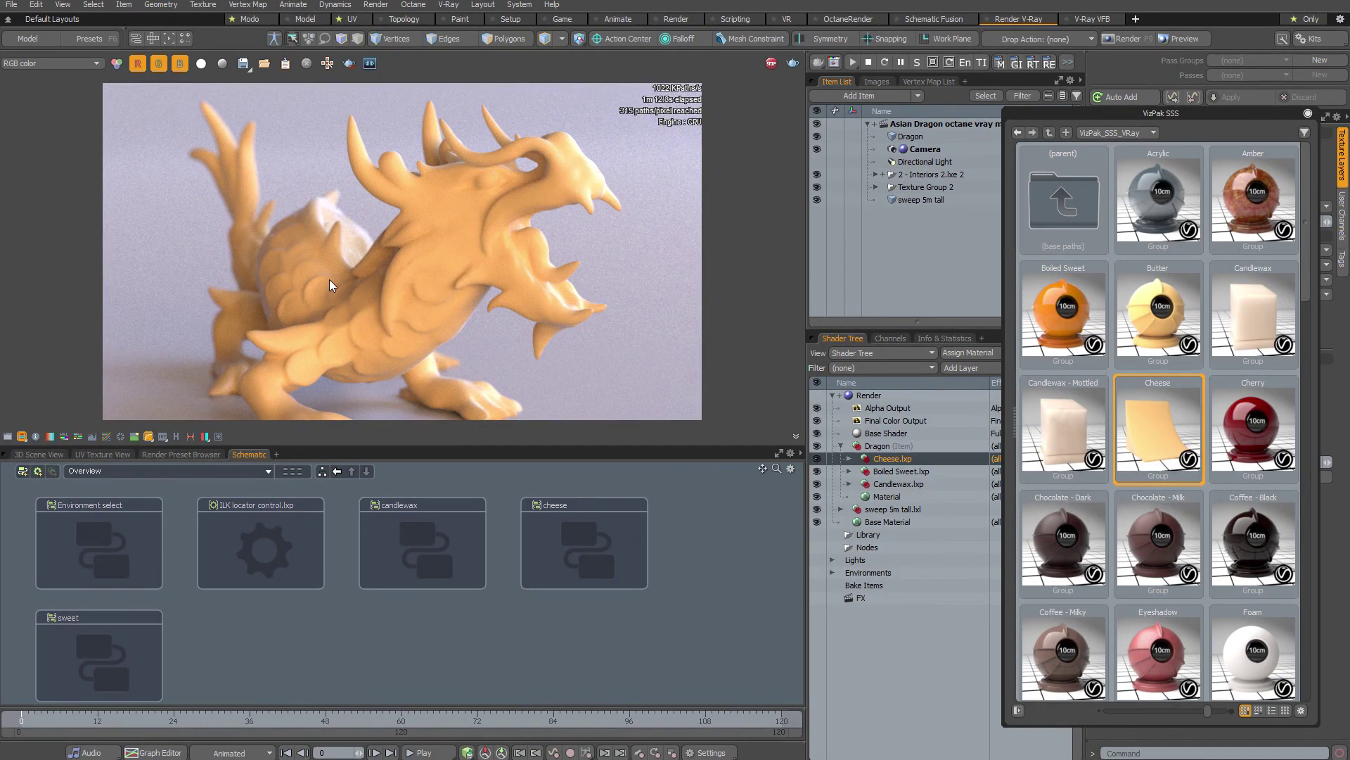
- Apply the Chocolate - Milk, Jade, Marble 2 and Orange Juice presets to the dragon in turn
drag(1148, 536, 900, 478)
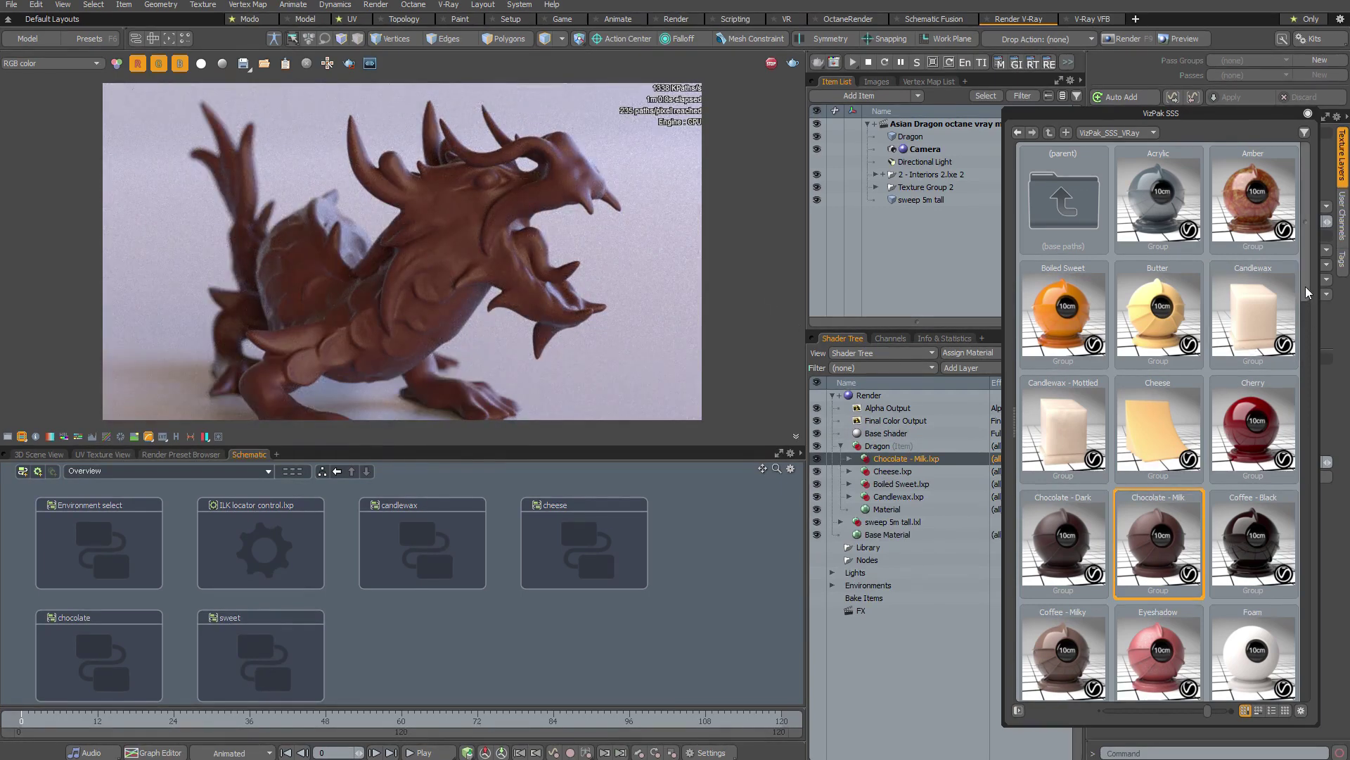
drag(1305, 286, 1324, 451)
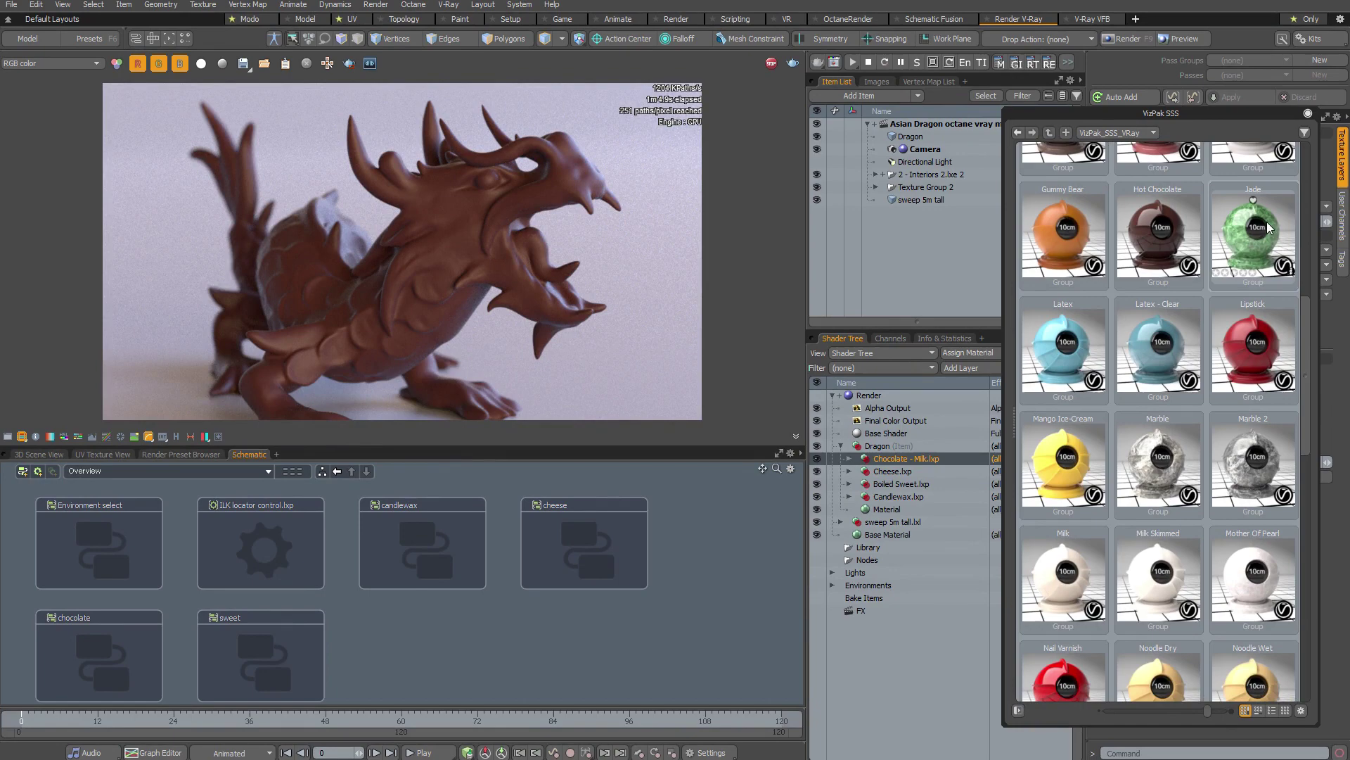
drag(1268, 226, 909, 447)
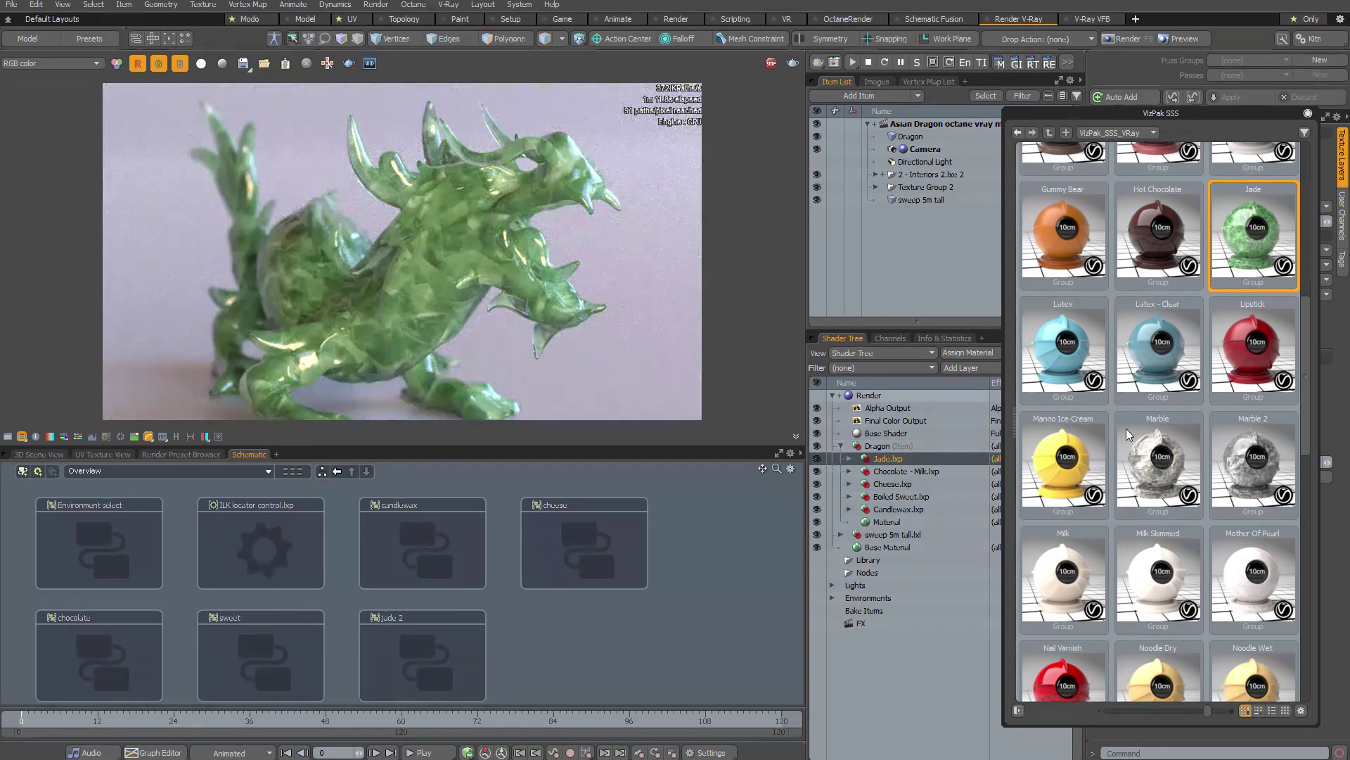
drag(1309, 417, 1309, 441)
mouse_move(1272, 209)
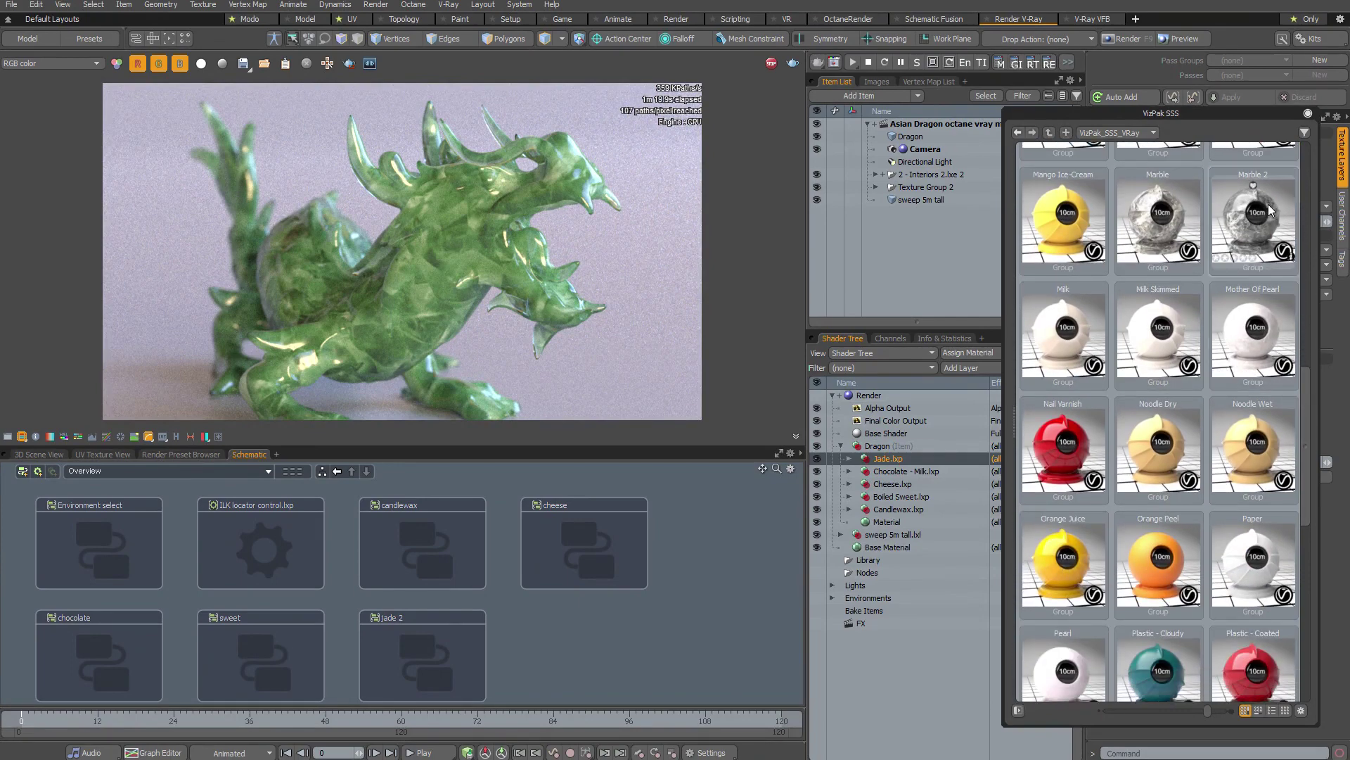
drag(1272, 210, 911, 448)
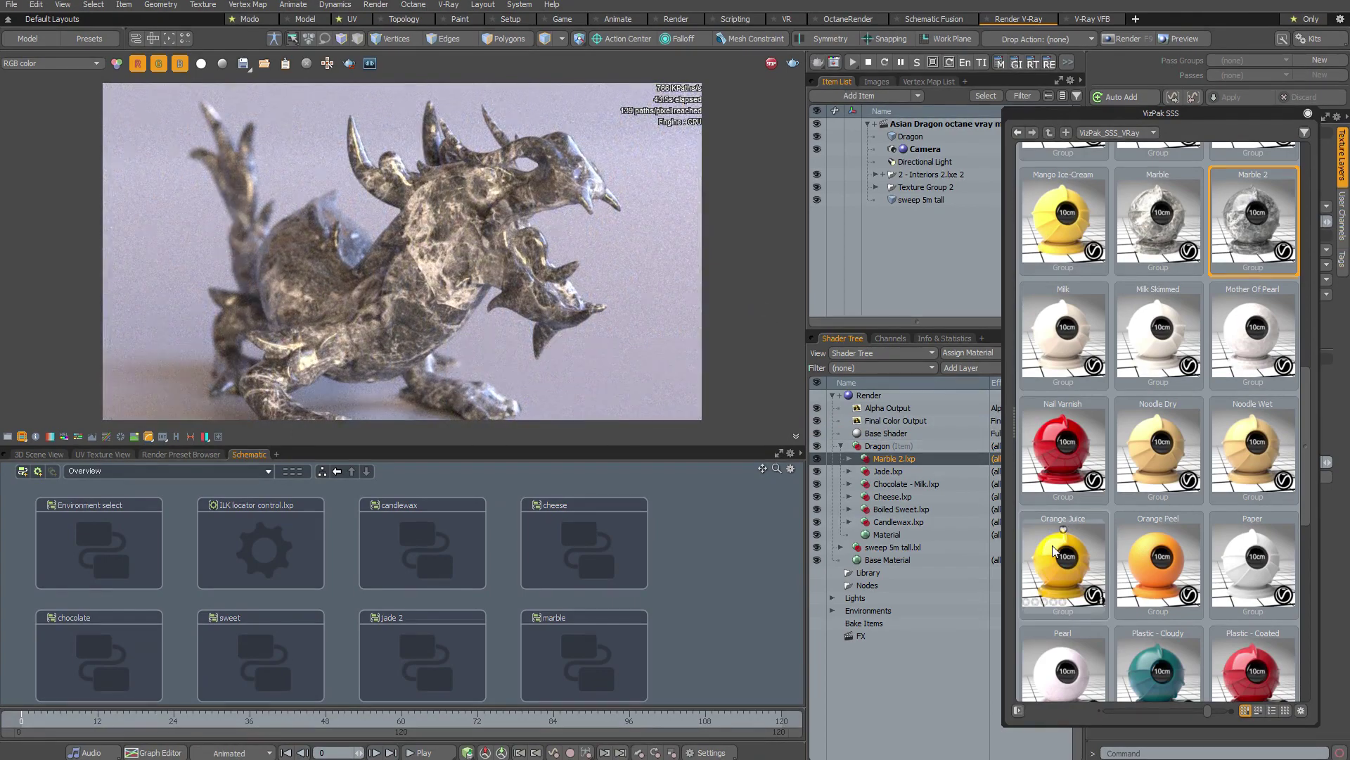
drag(1055, 551, 910, 443)
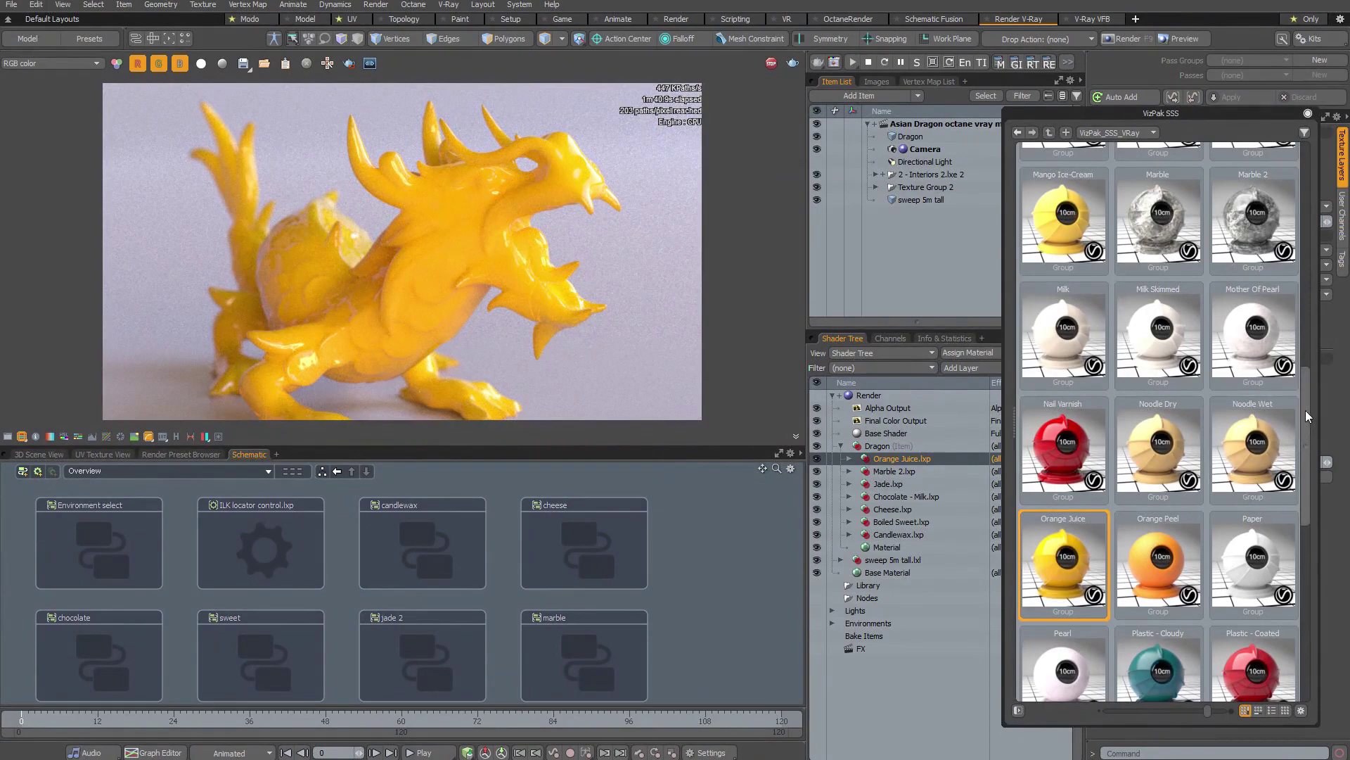
drag(1305, 411, 1307, 596)
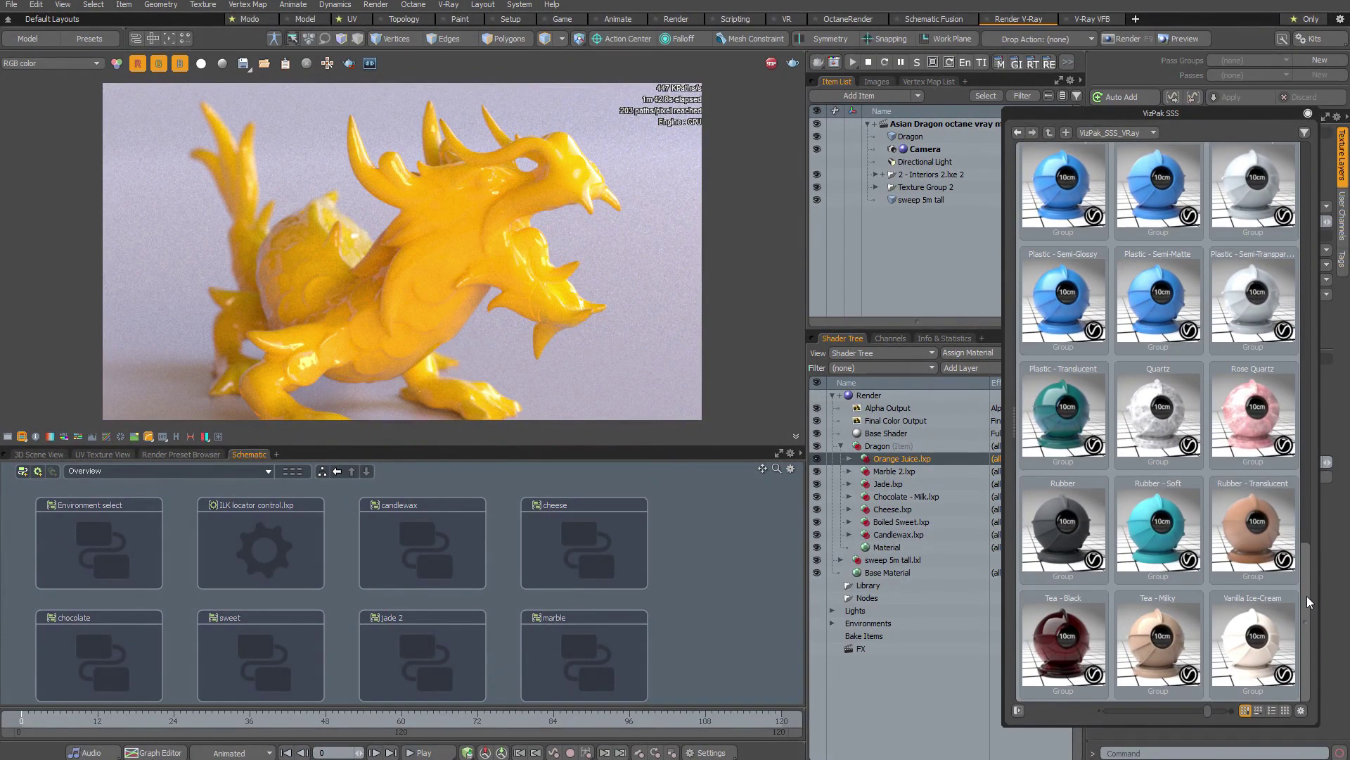
- Drag the Rubber - Soft preset onto the Dragon item in the Shader Tree
mouse_move(1175, 517)
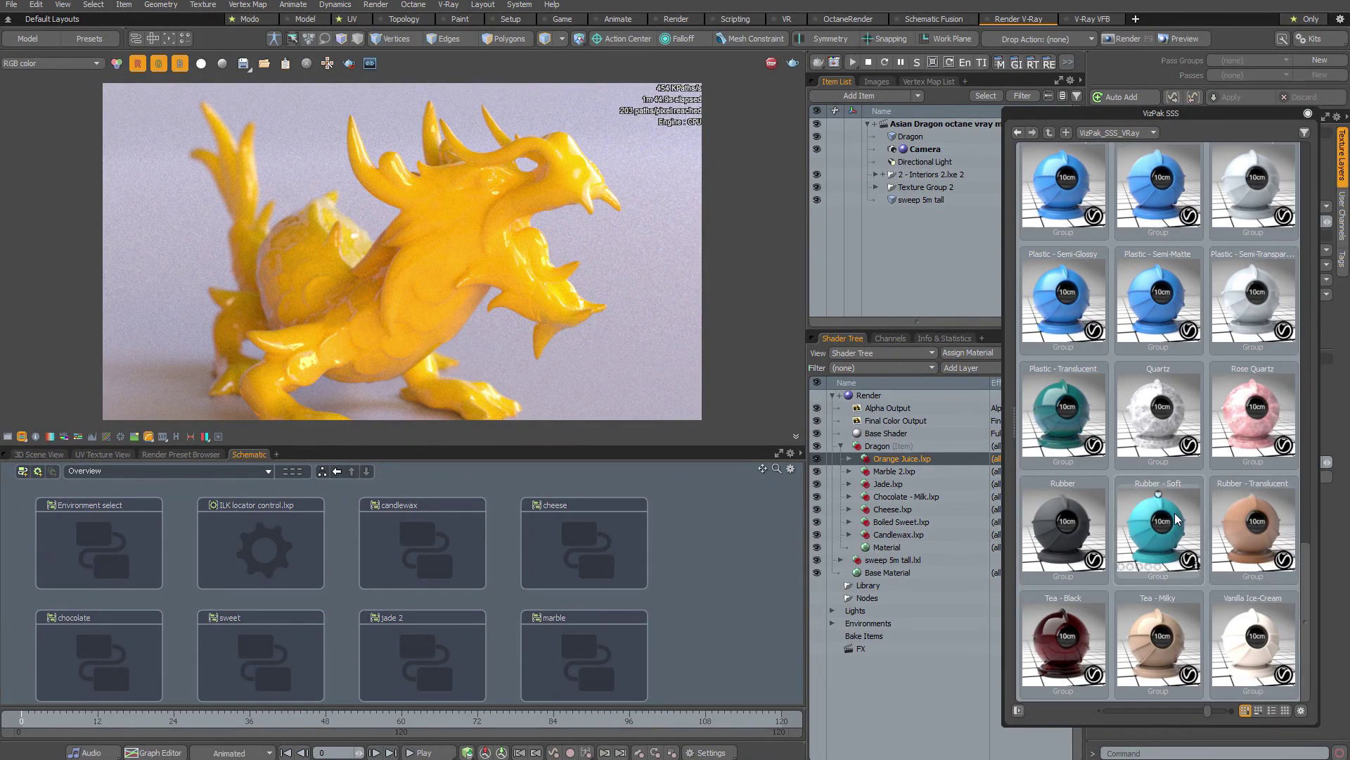
drag(1175, 519, 898, 451)
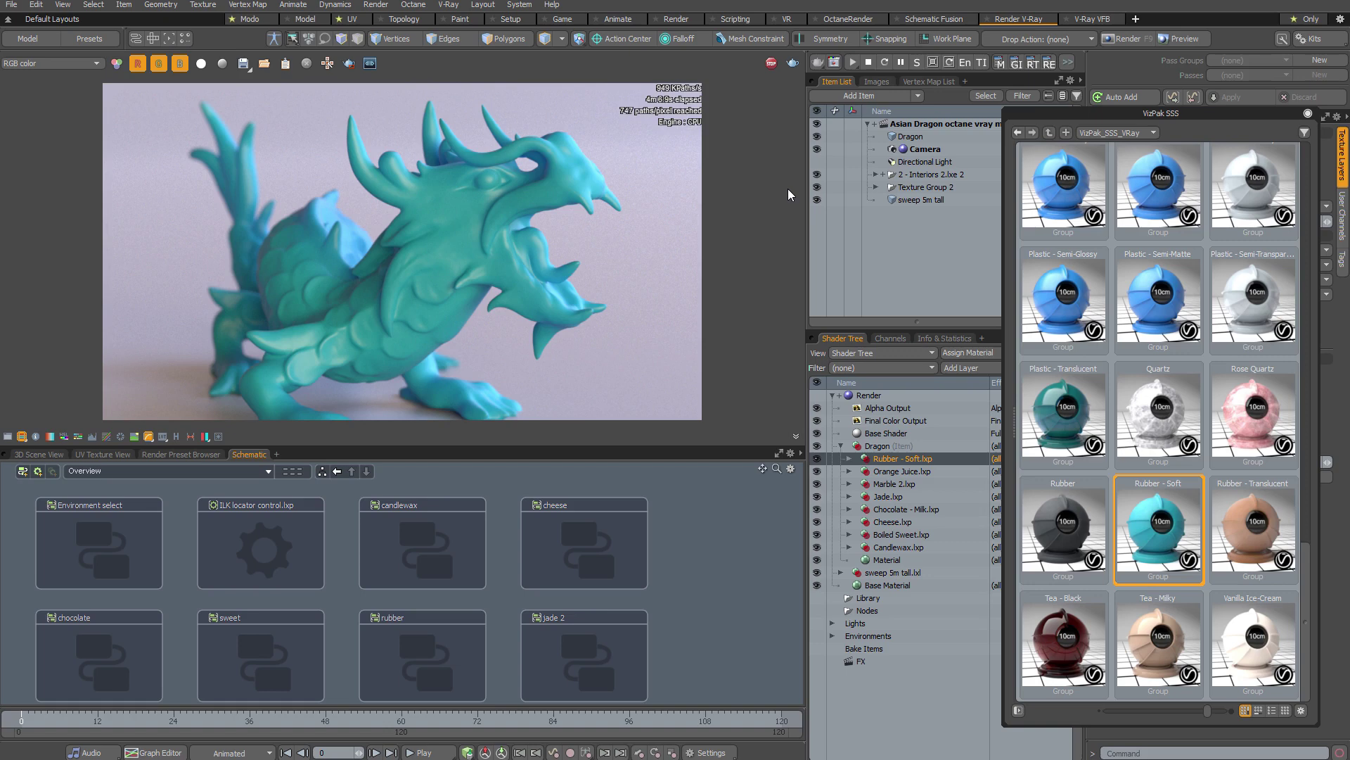
click(1308, 113)
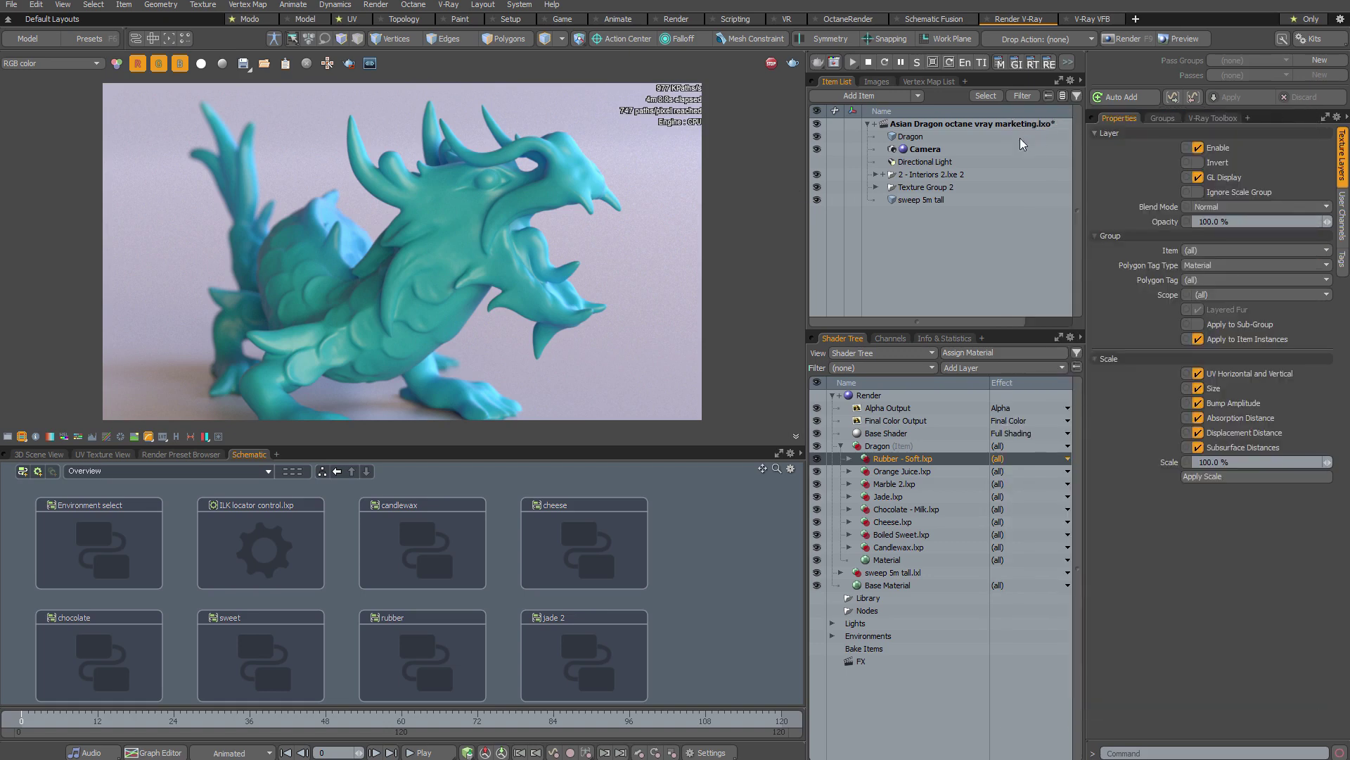
click(870, 62)
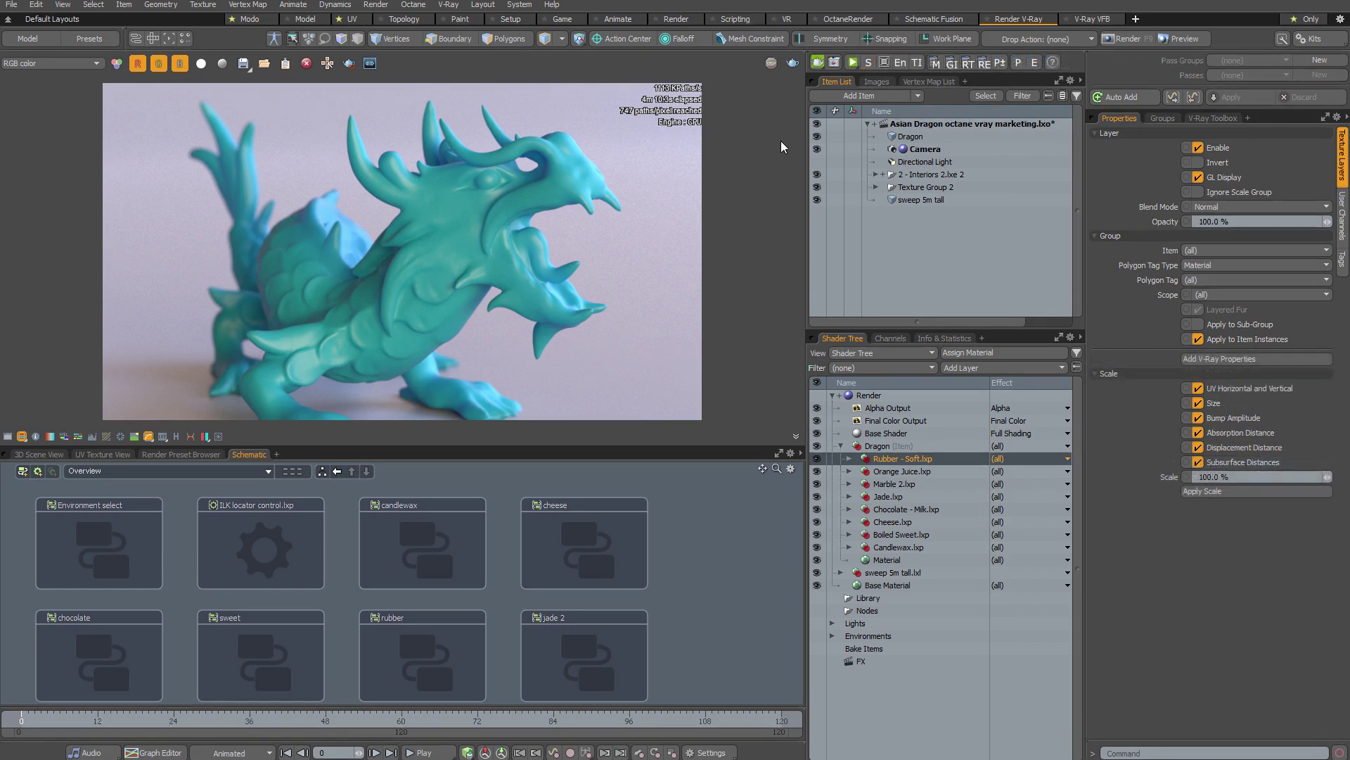
click(853, 63)
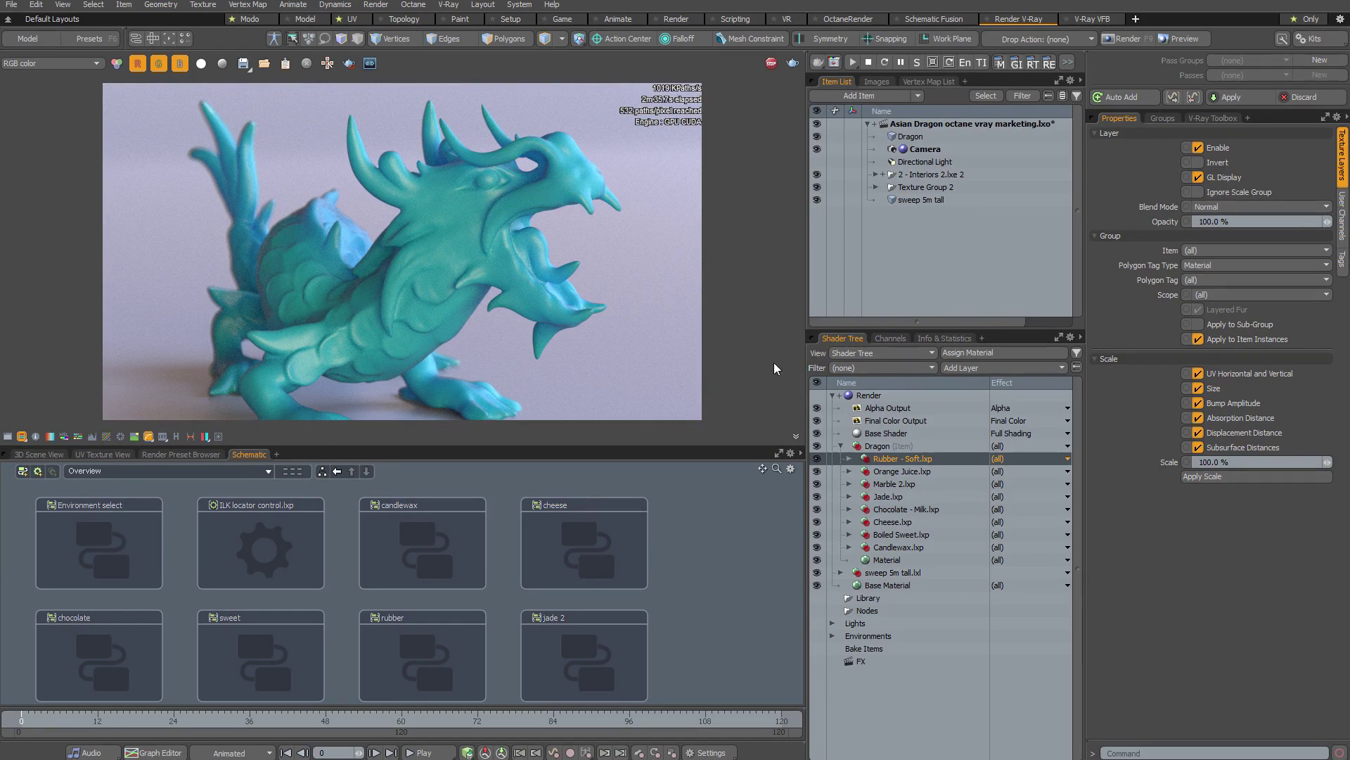
- Hide the Rubber - Soft, Orange Juice, Marble 2, Jade, Chocolate - Milk, Cheese and Boiled Sweet layers
click(817, 460)
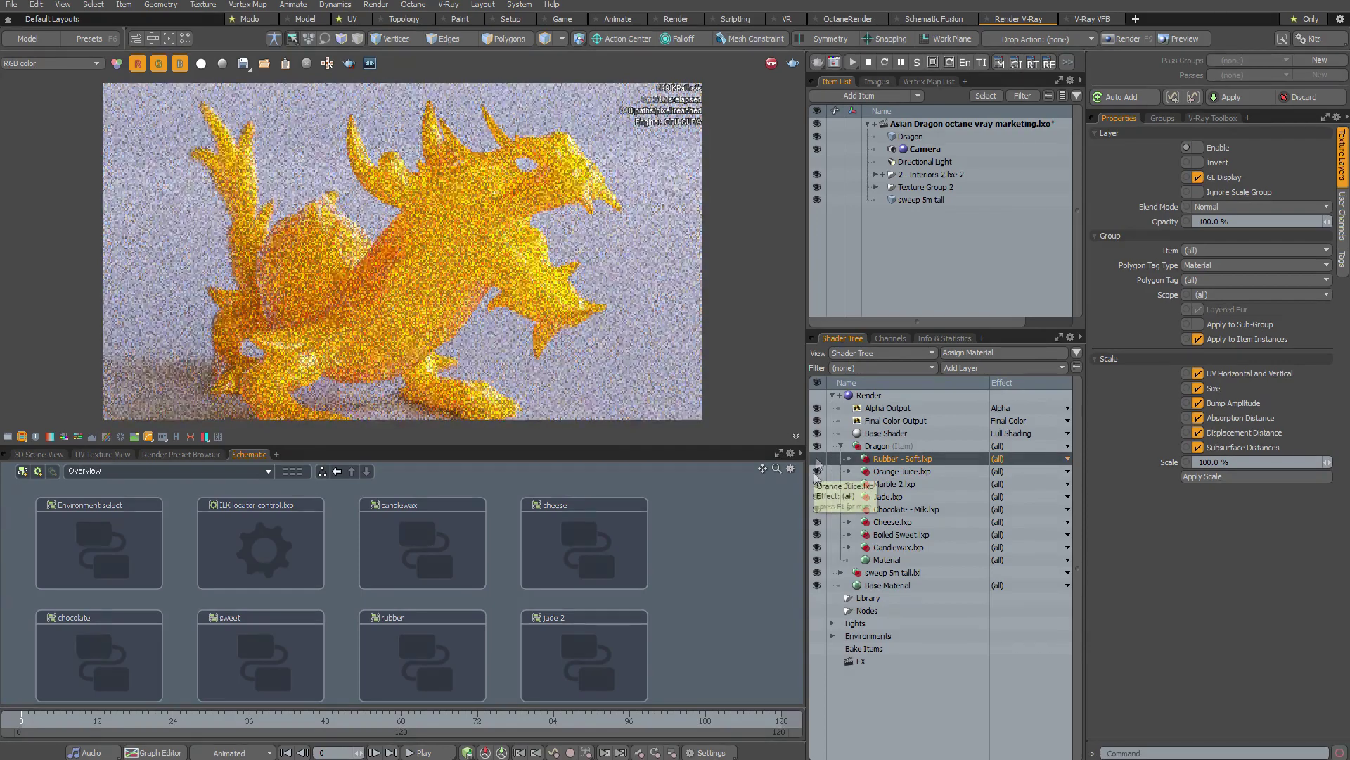
click(816, 472)
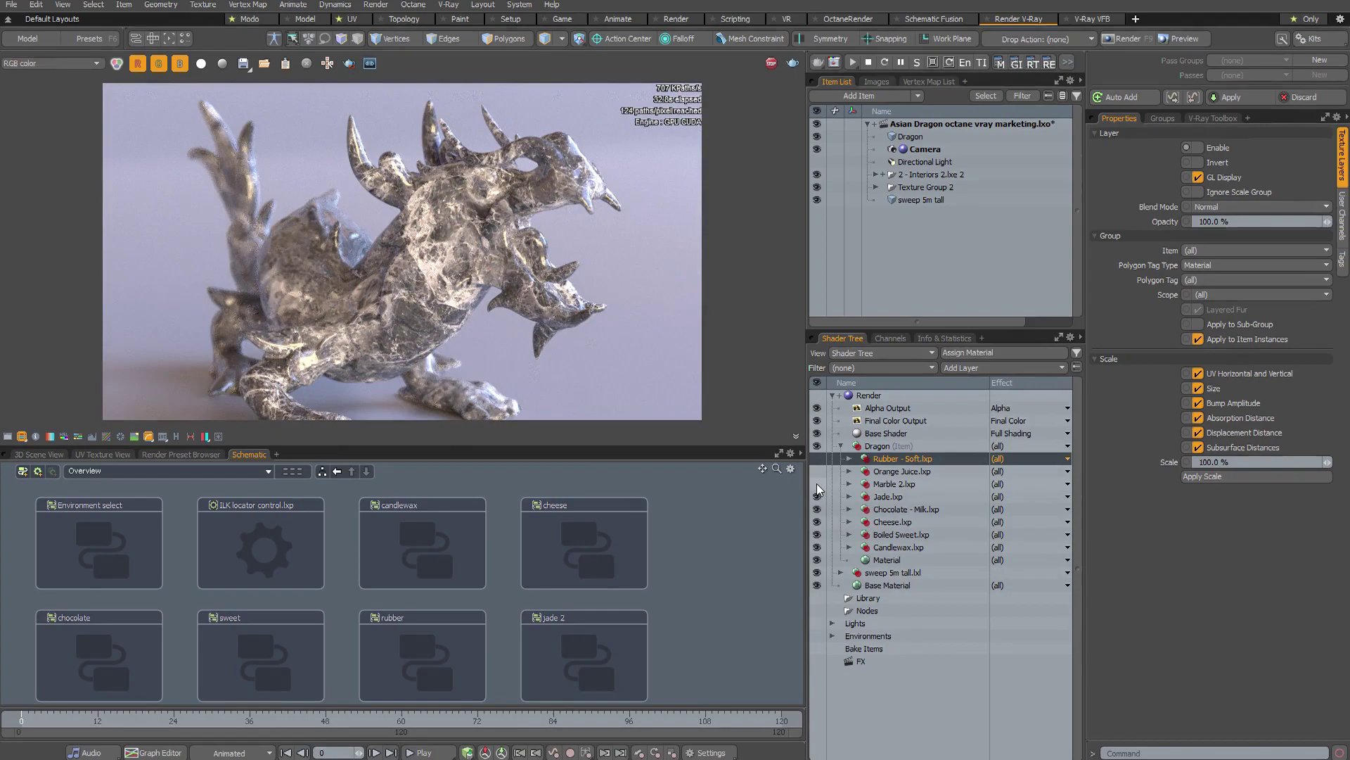
click(817, 484)
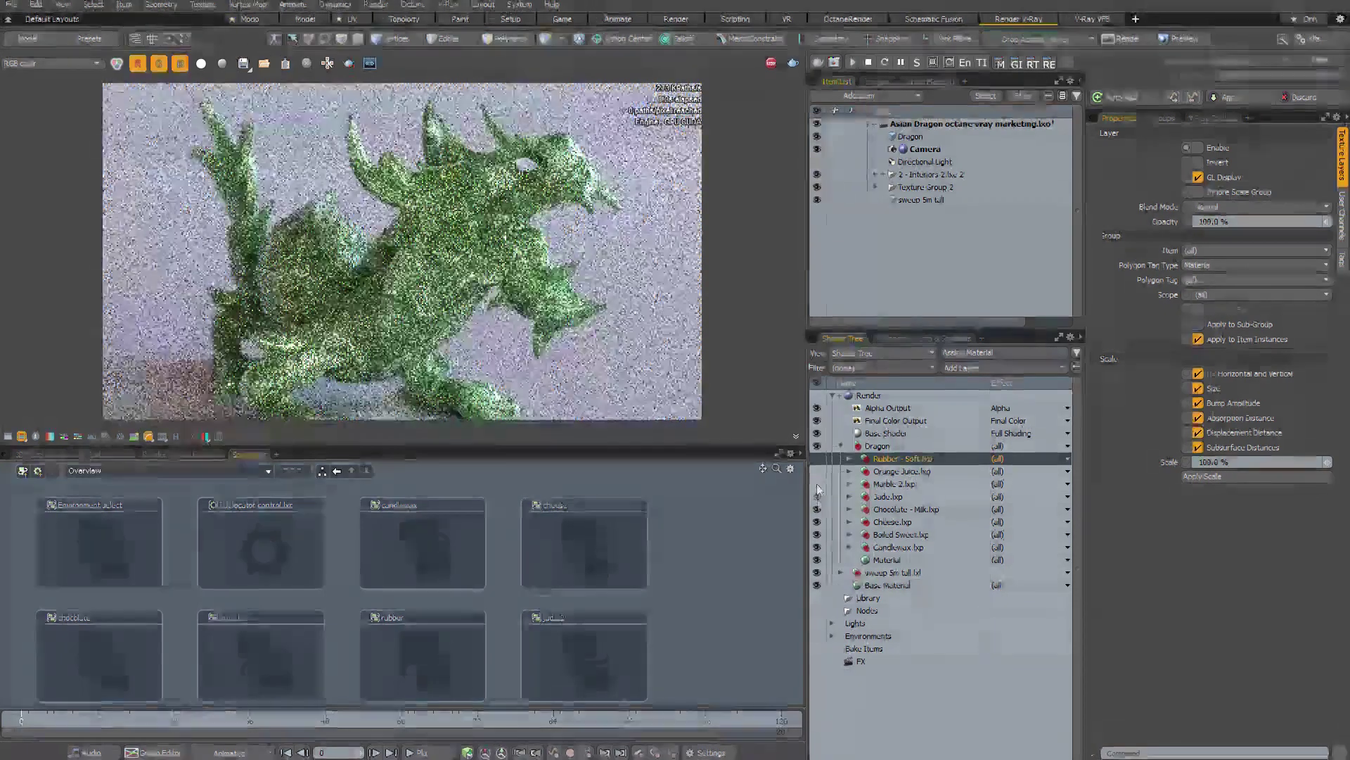
click(817, 496)
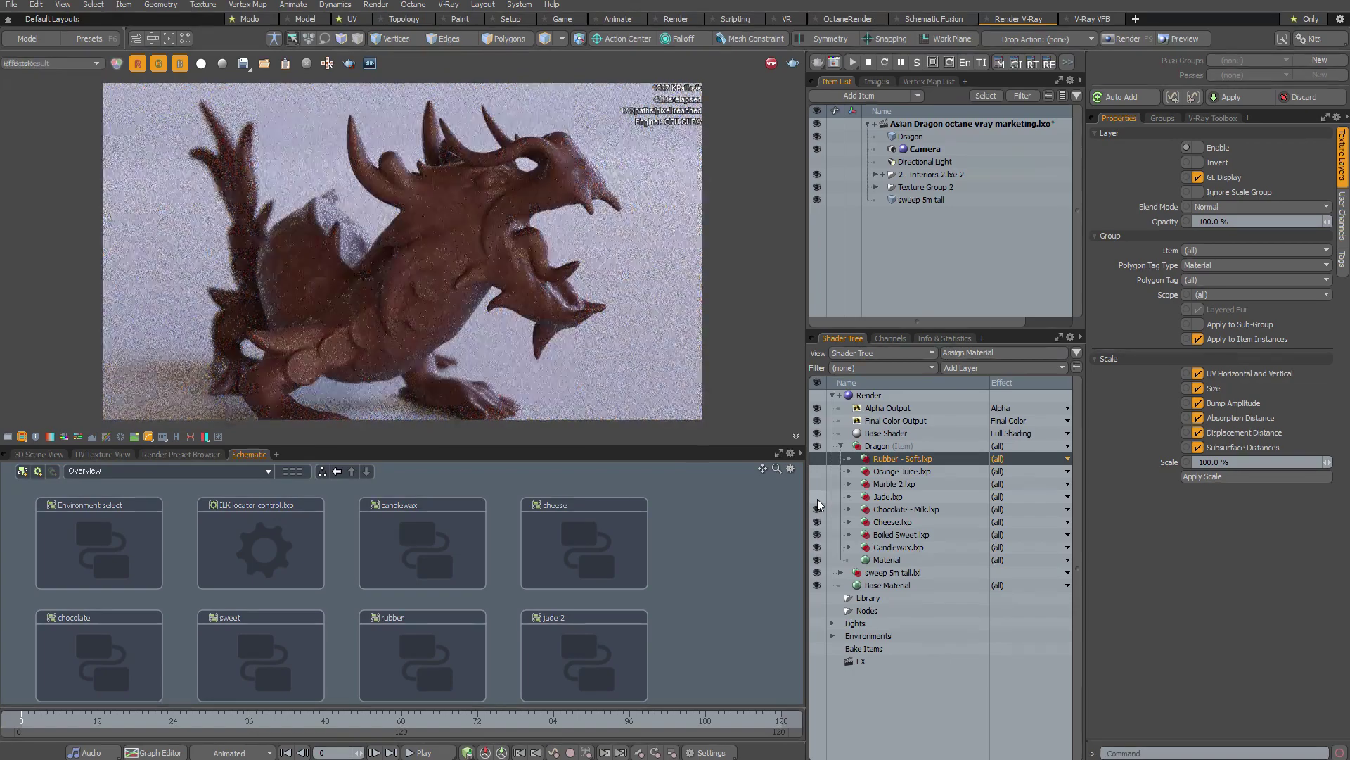
click(816, 511)
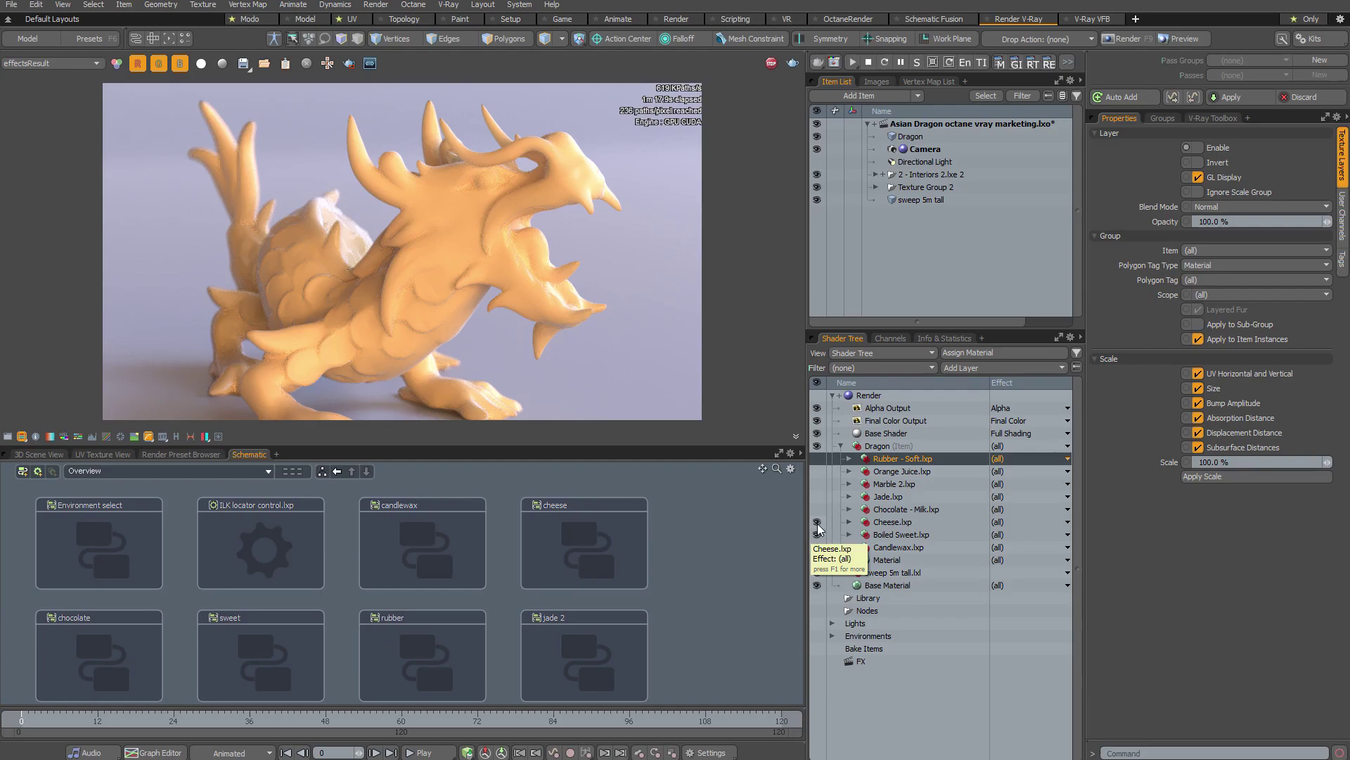
click(817, 524)
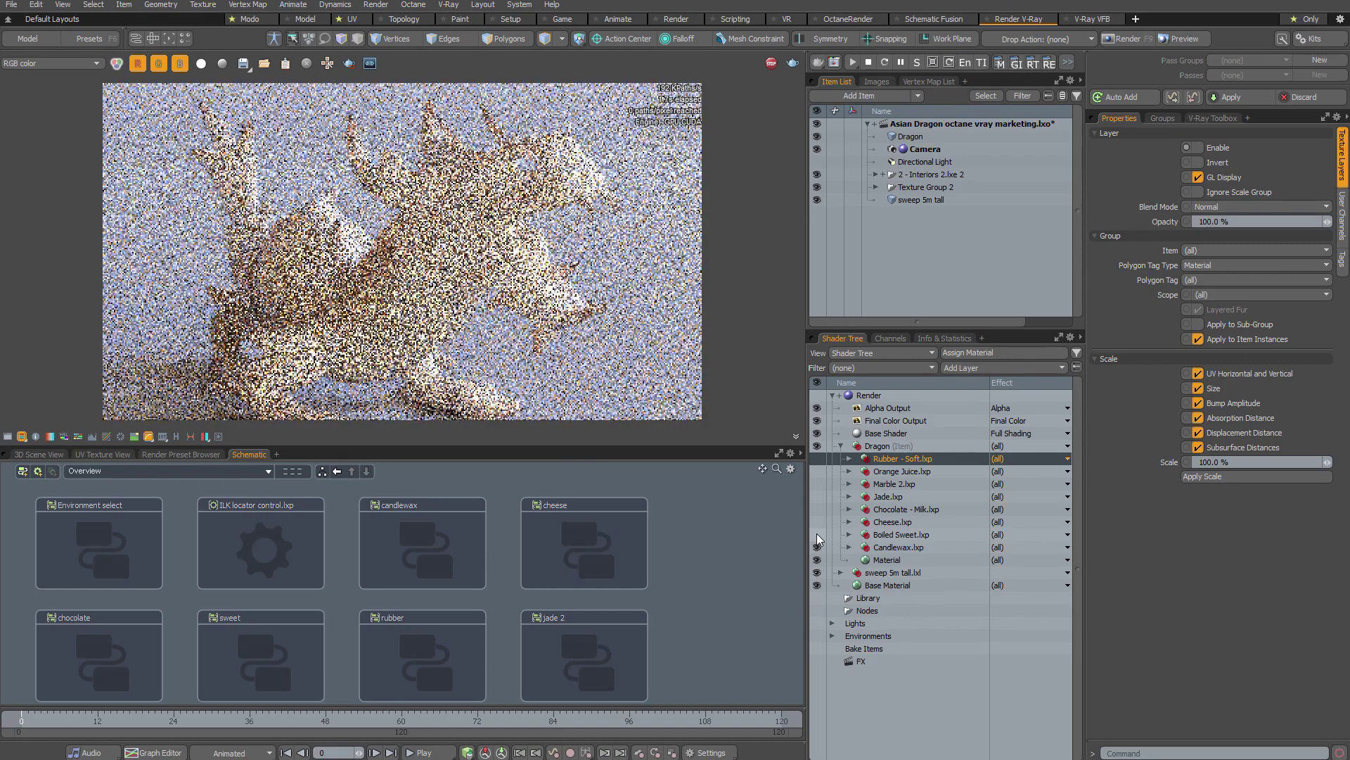
click(817, 534)
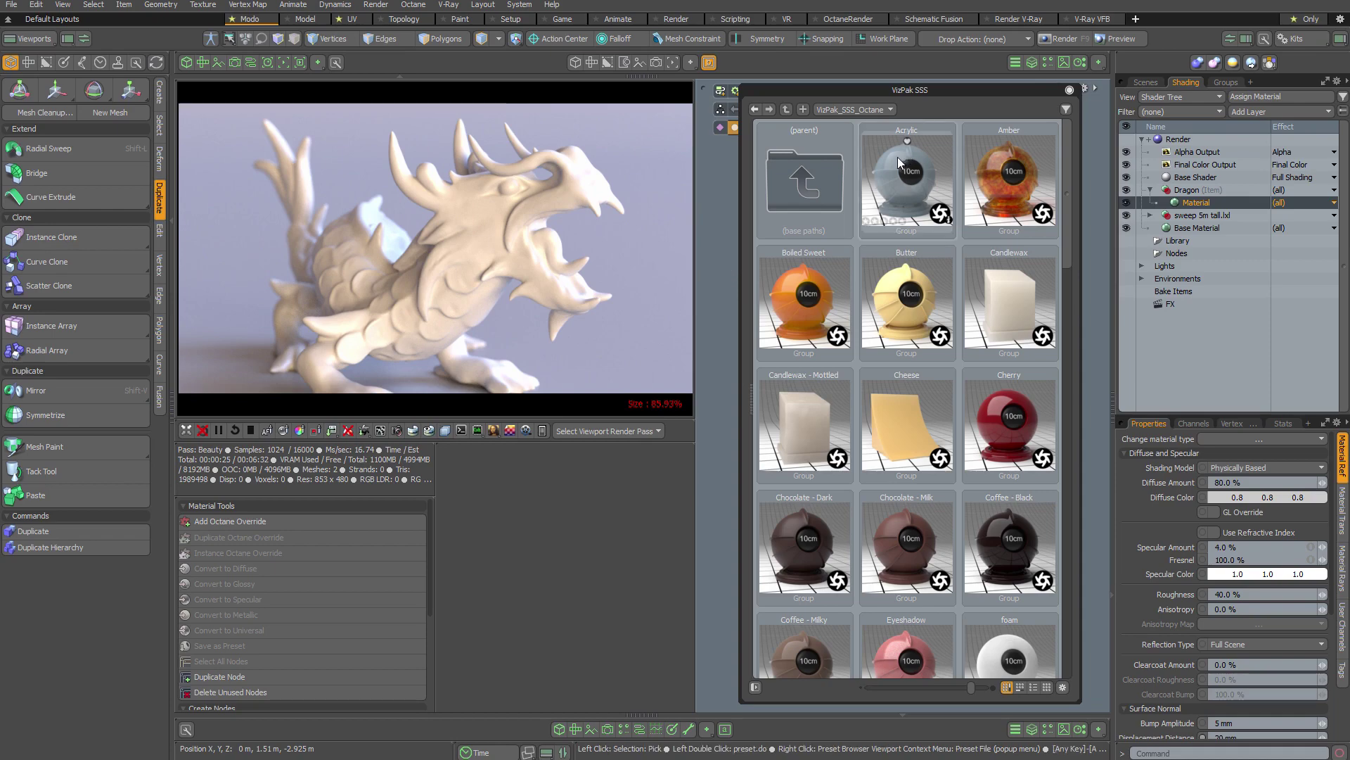
- Try Acrylic, Candlewax - Mottled, Jade, Gummy Bear, Latex - Clear, Plastic Cloudy and Rubber Soft presets on the dragon
drag(897, 158, 1192, 203)
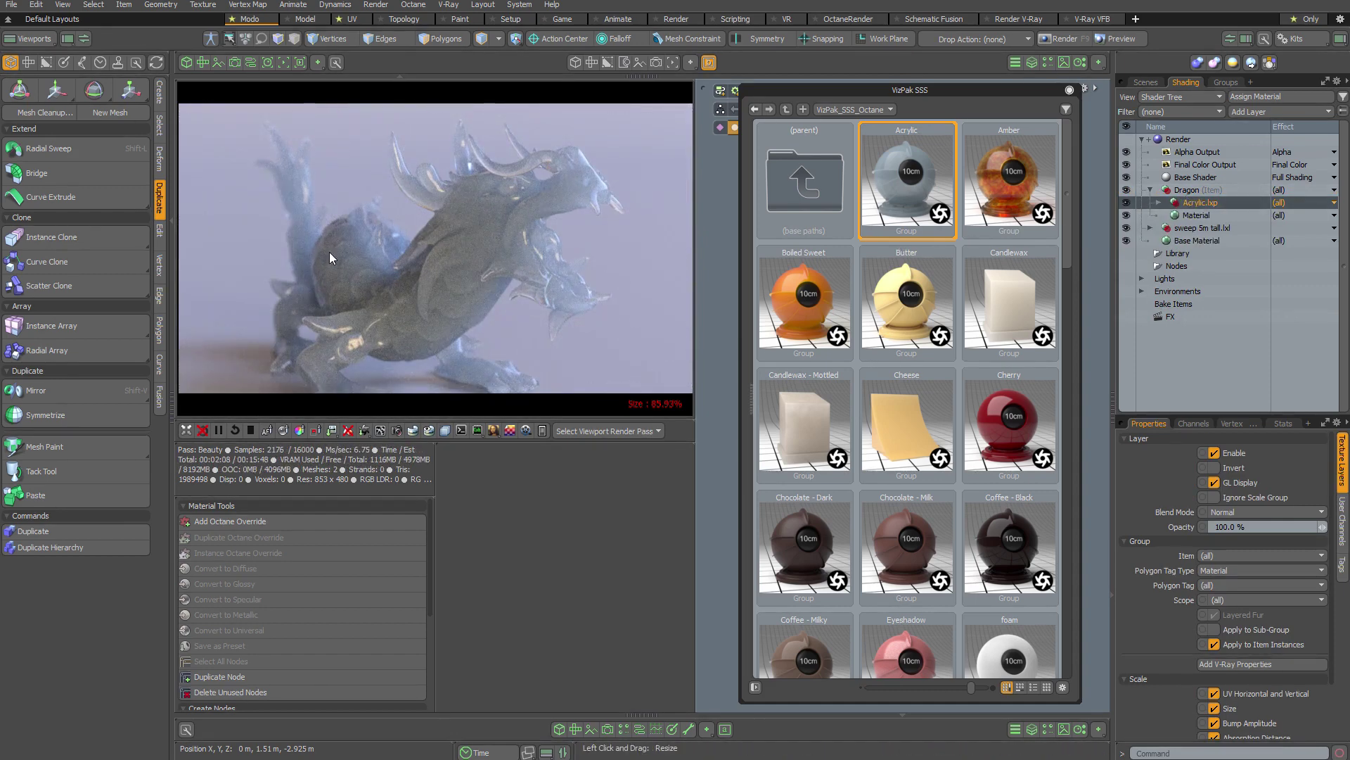
drag(799, 422, 1177, 203)
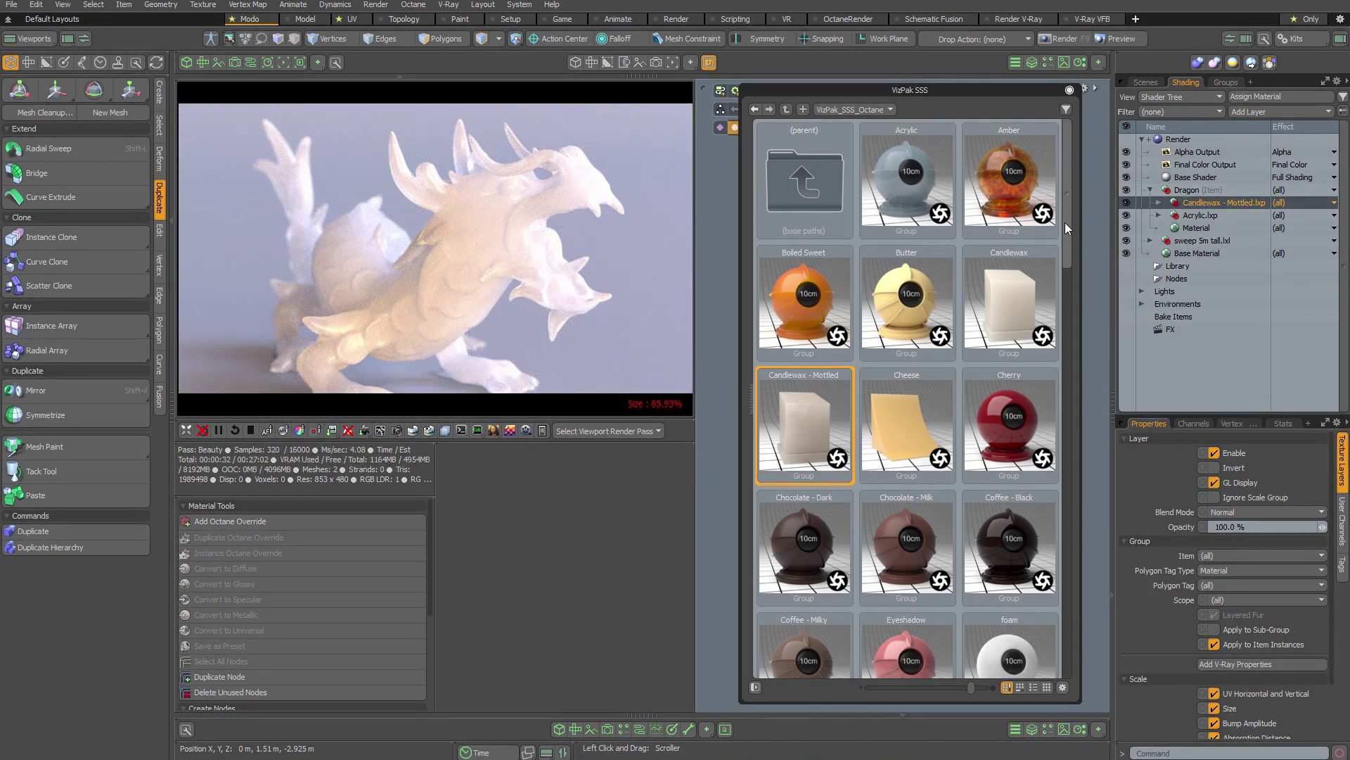
drag(1066, 222, 1067, 371)
drag(1007, 236, 1182, 198)
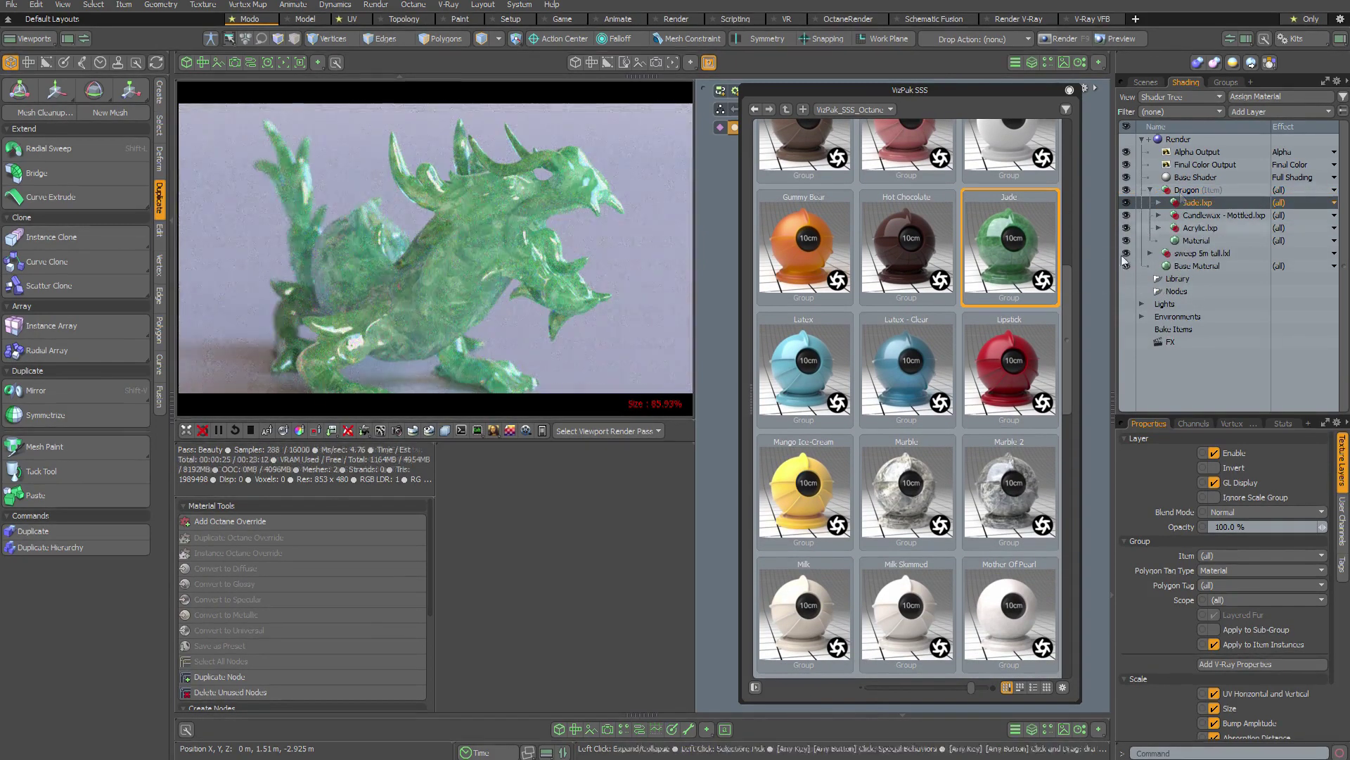
drag(795, 225, 1186, 199)
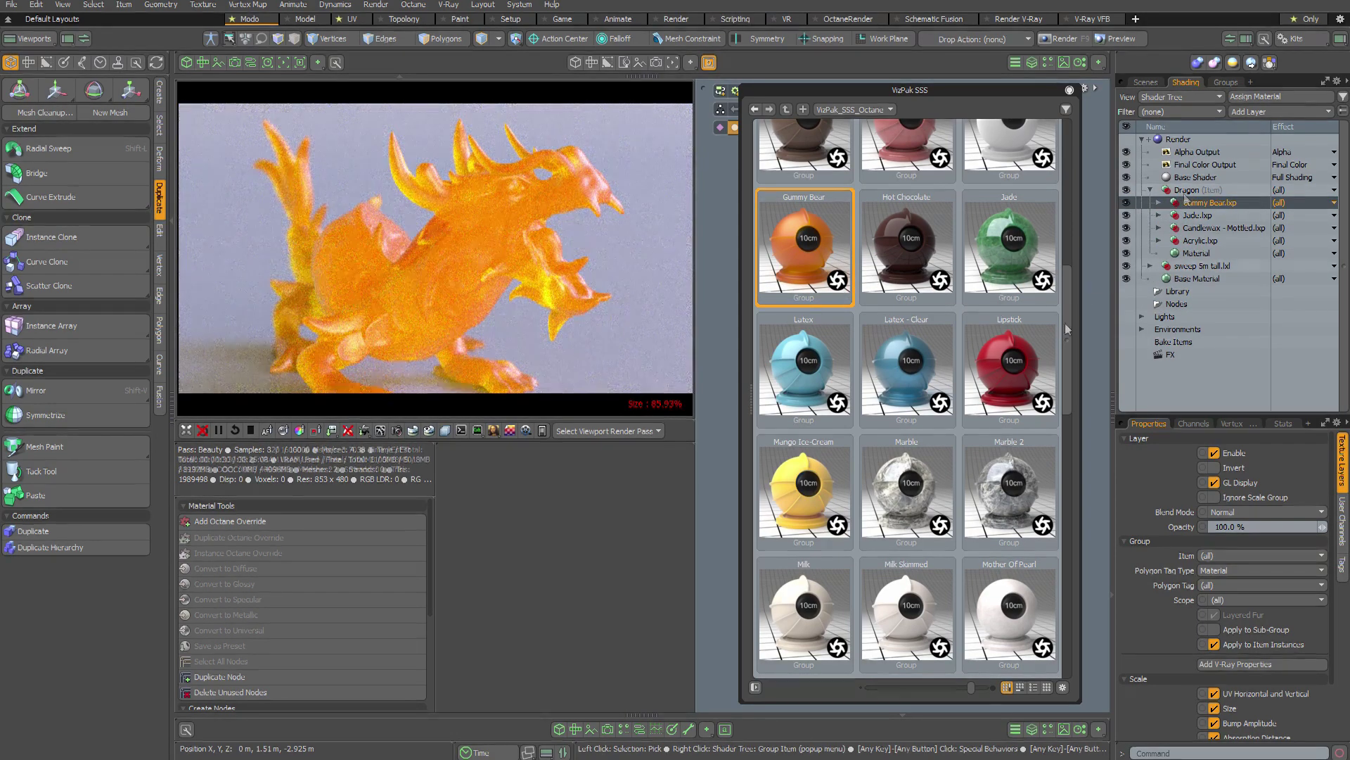
drag(904, 353, 1180, 199)
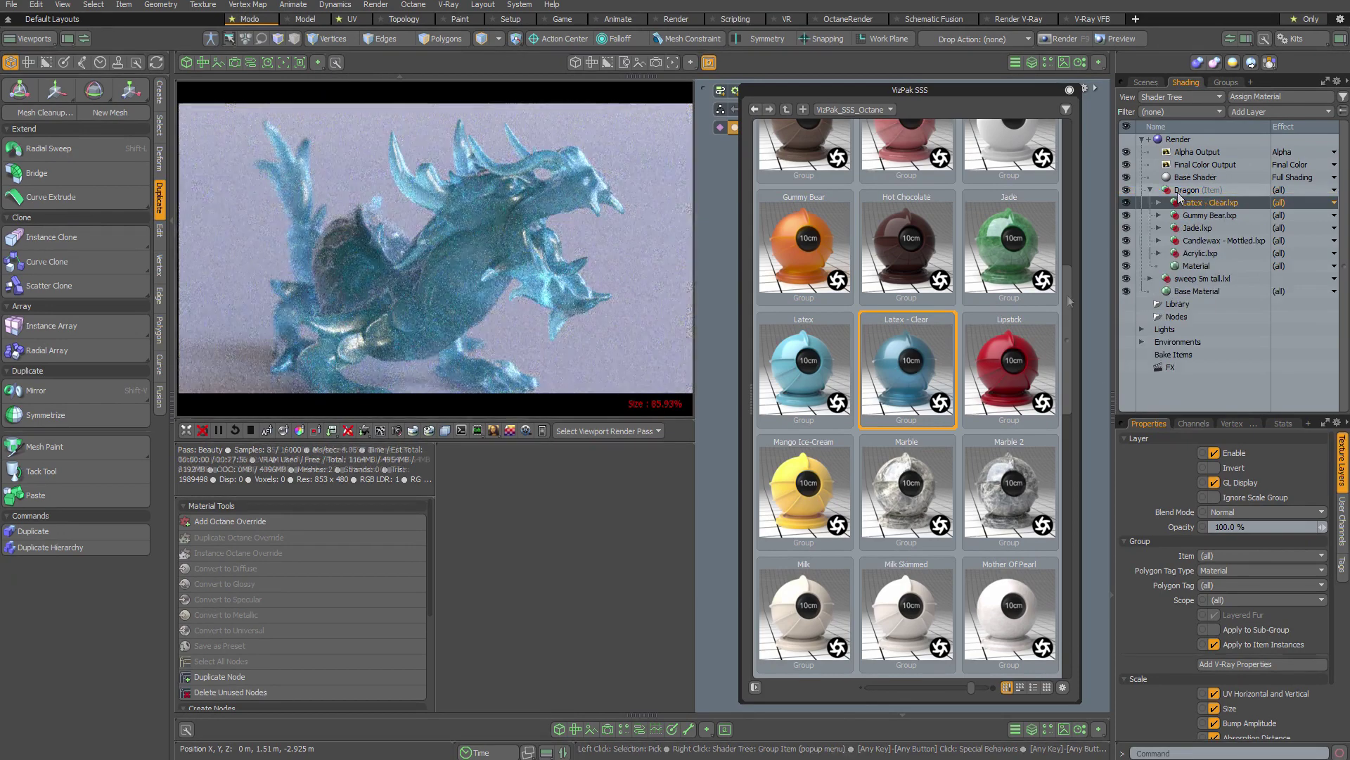
drag(1067, 310, 1061, 513)
drag(996, 176, 1179, 200)
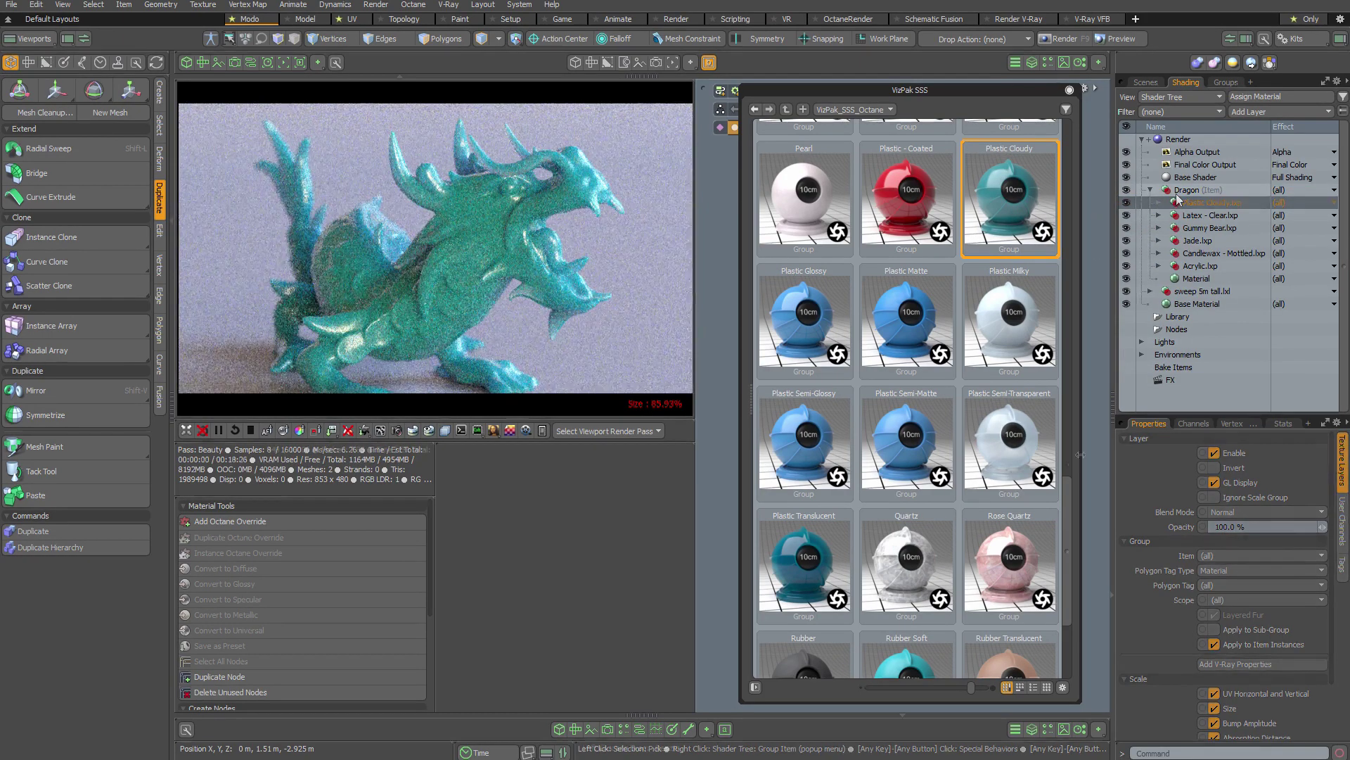
drag(1068, 497, 1060, 546)
drag(888, 493, 1187, 195)
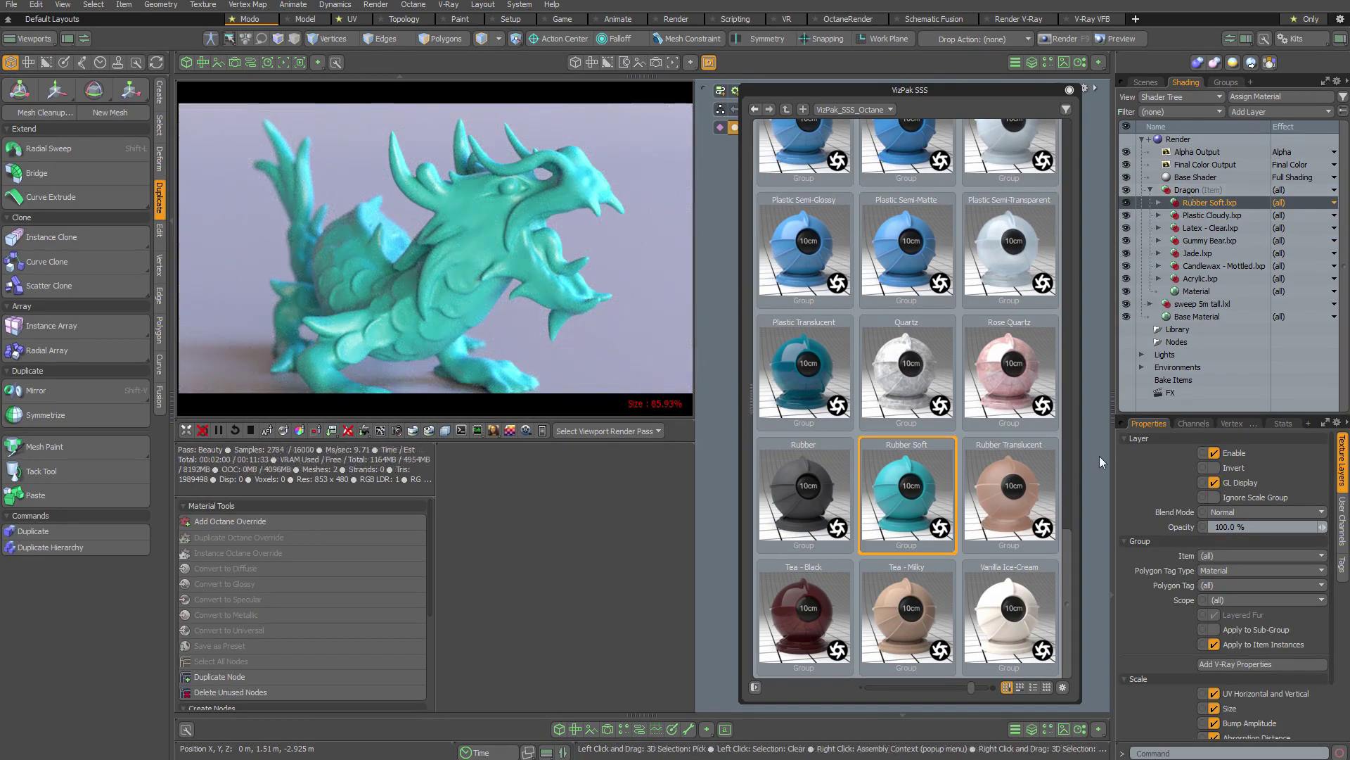
drag(1065, 550, 1072, 132)
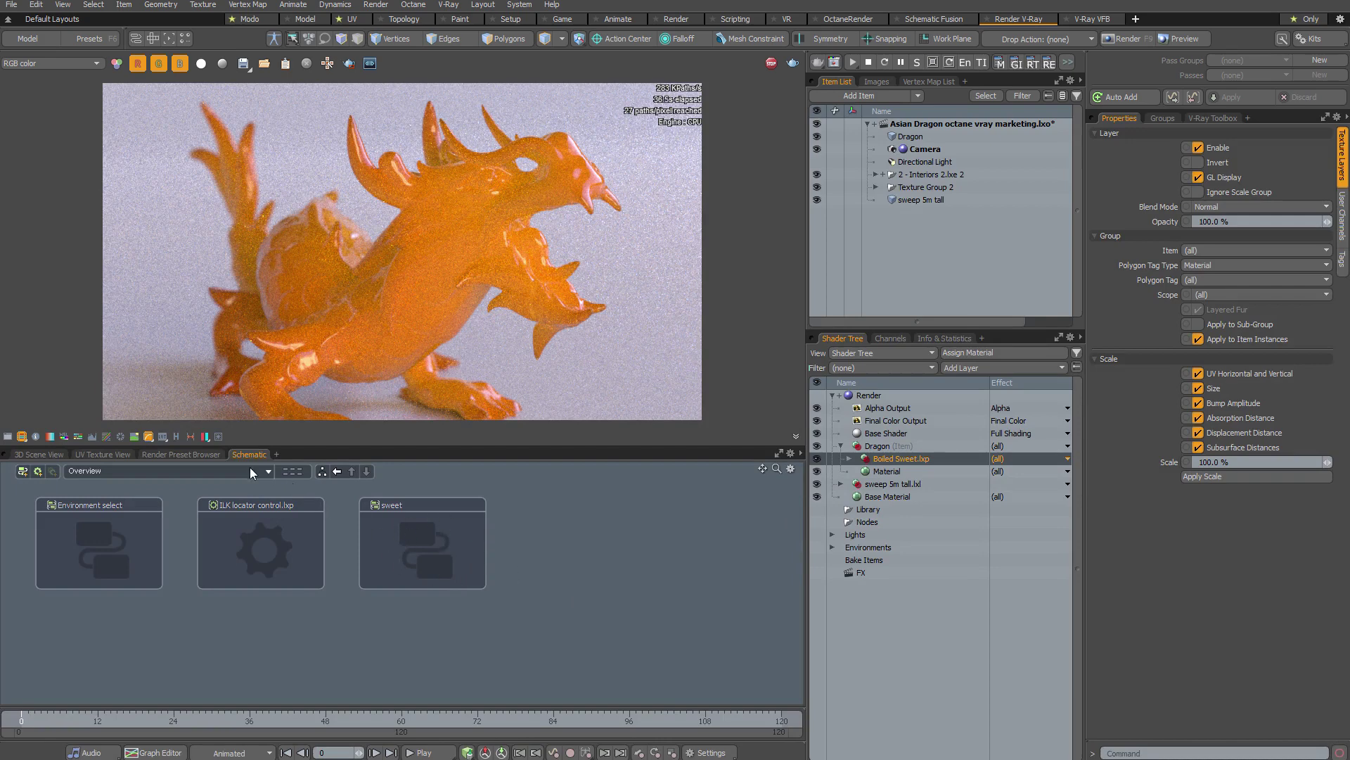
- Open the sweet node workspace and frame the V-Ray Blend Material with its Fast SSS2, Refraction, Reflection and Fresnel nodes
double_click(415, 546)
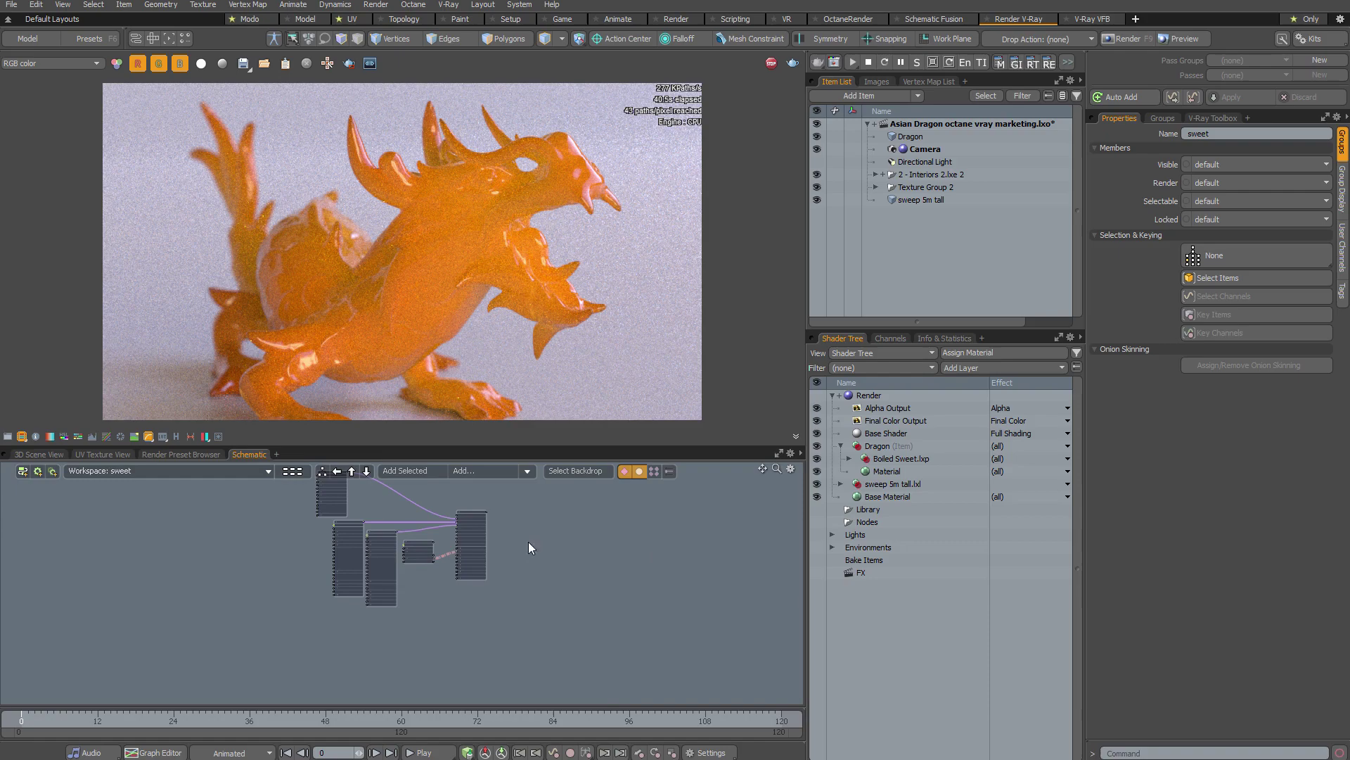
scroll(530, 545, up, 3)
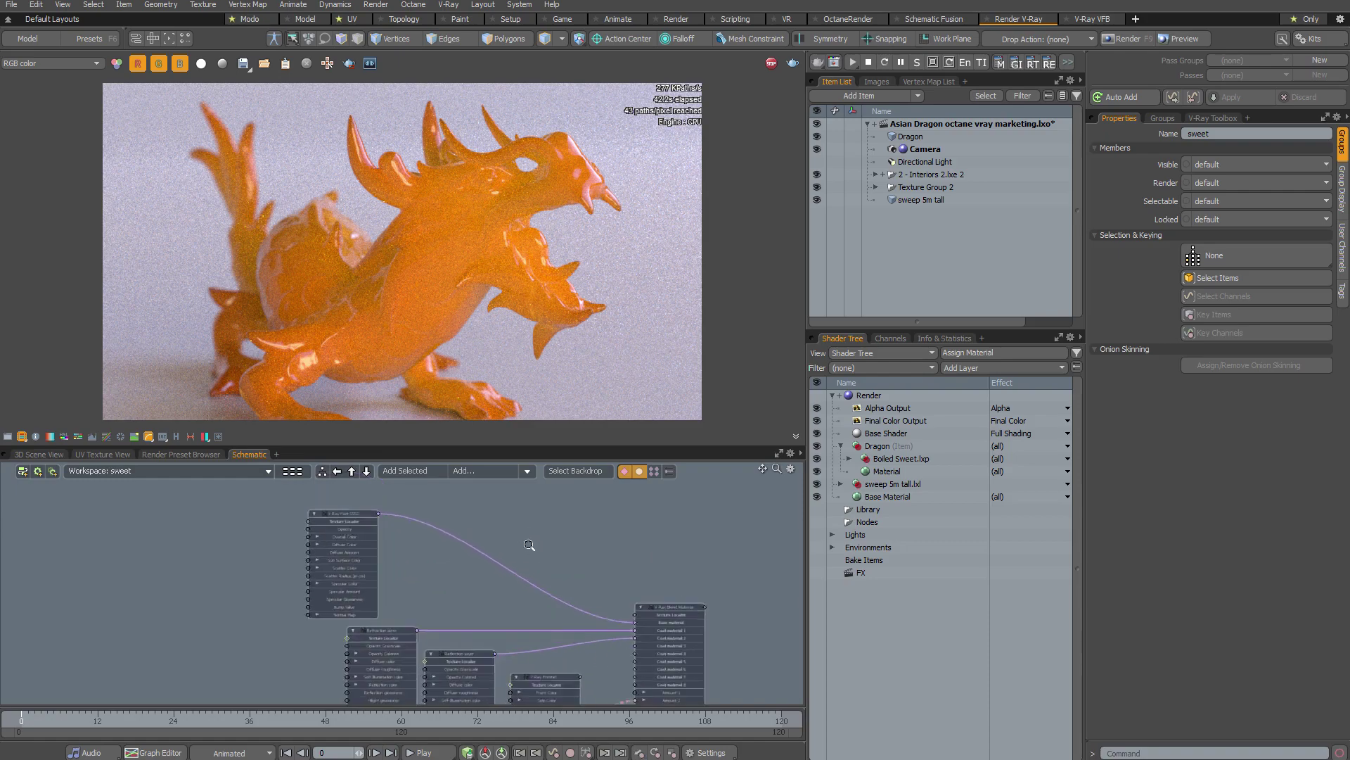
scroll(530, 545, up, 2)
middle_drag(521, 608, 469, 568)
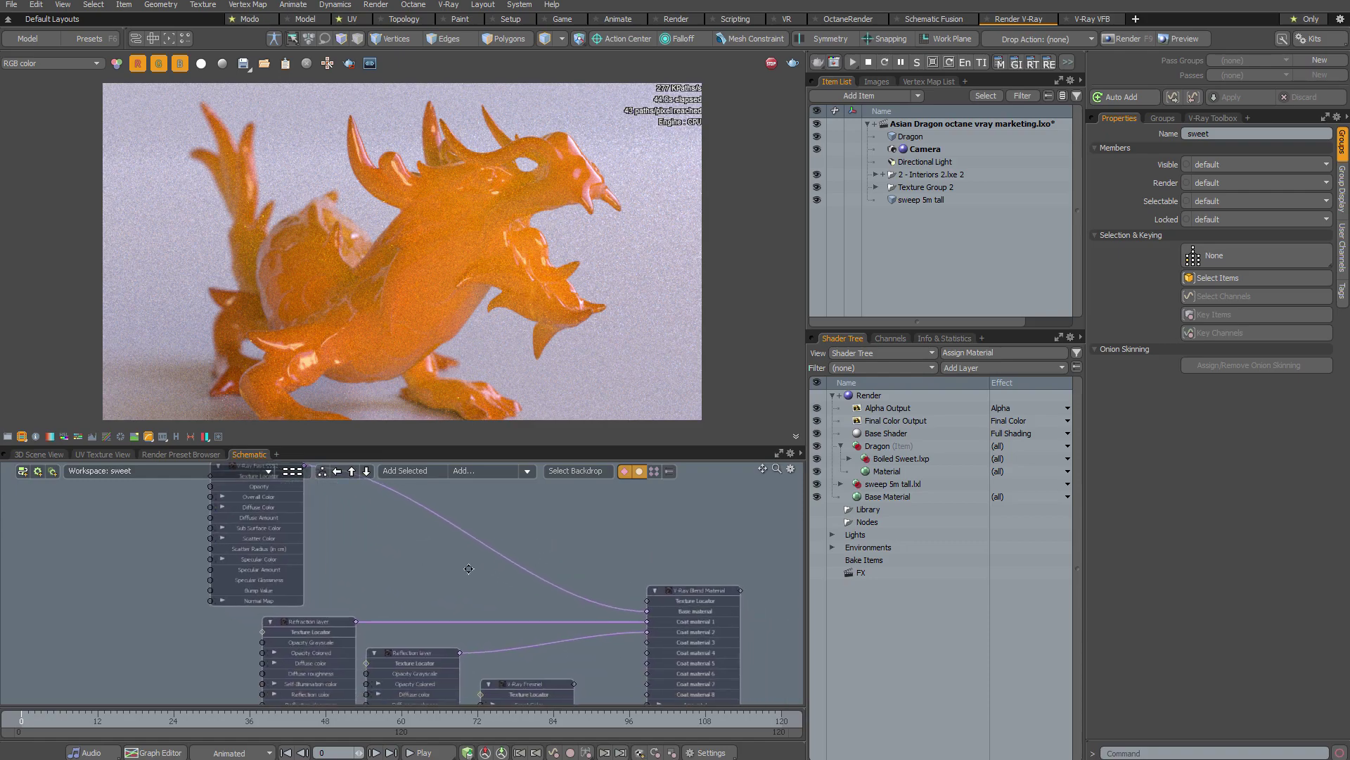
scroll(521, 584, up, 3)
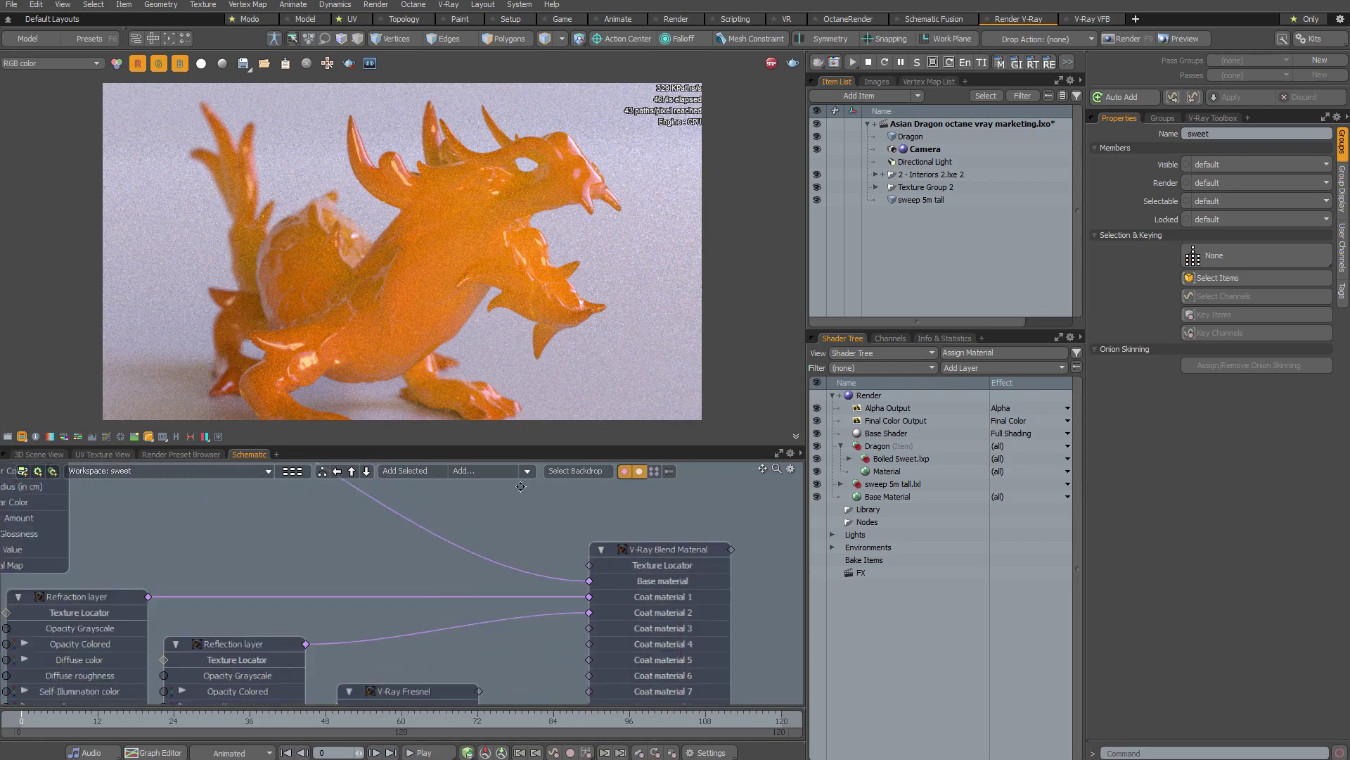
middle_drag(520, 486, 459, 463)
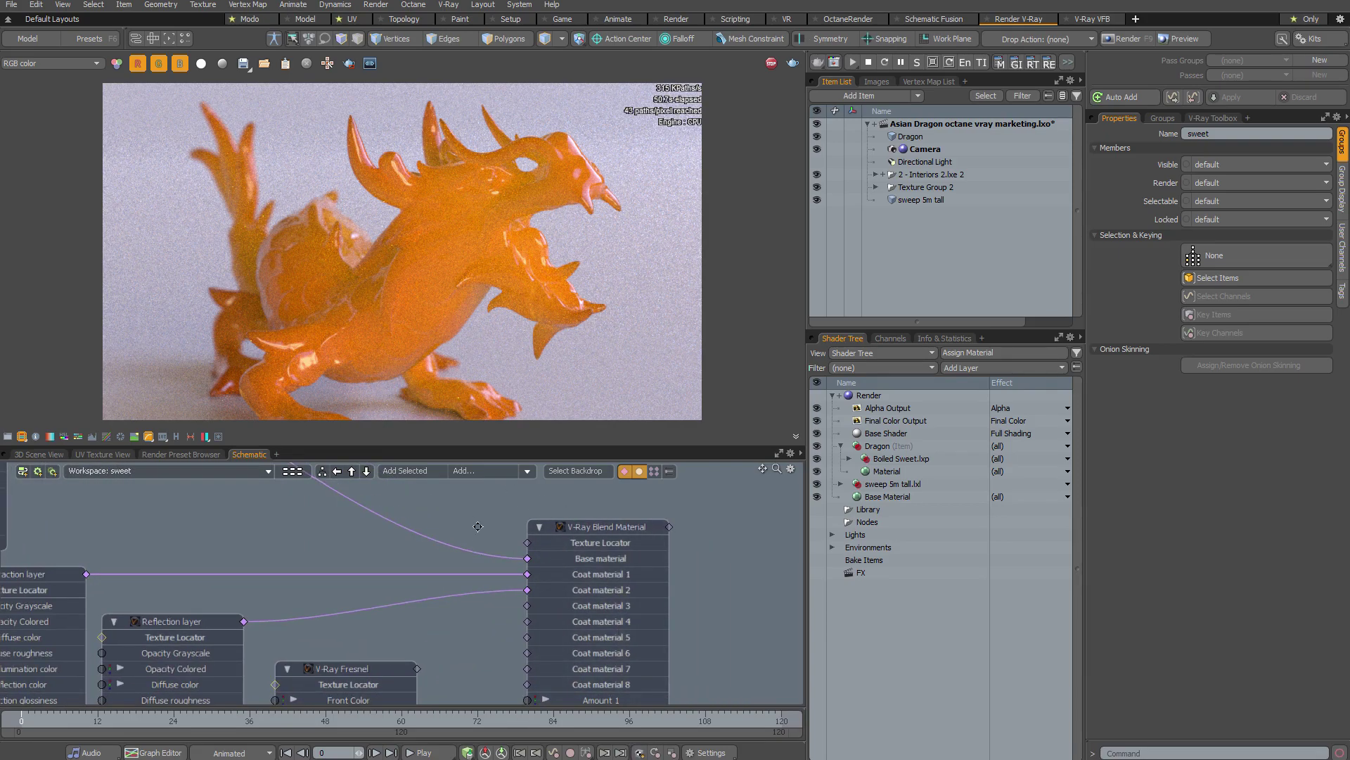
middle_drag(272, 466, 595, 633)
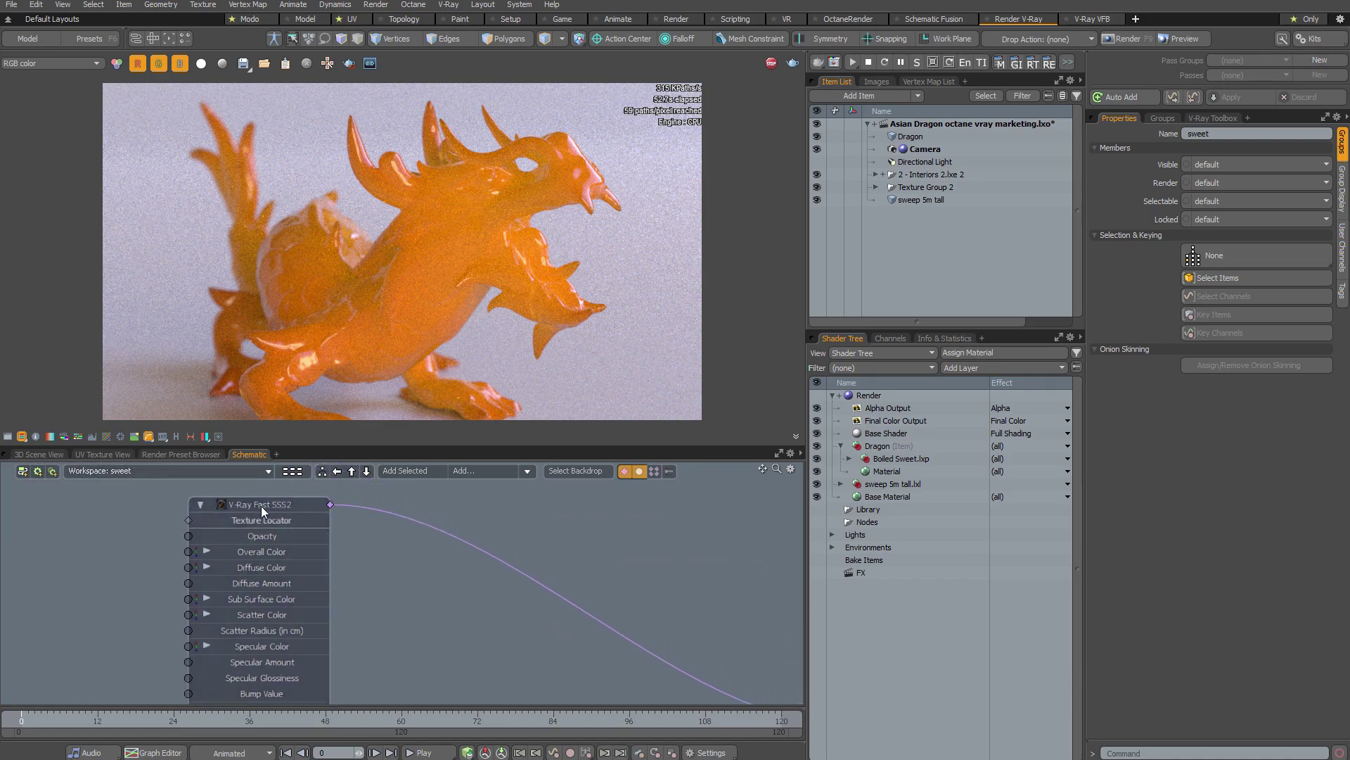
middle_drag(260, 505, 166, 323)
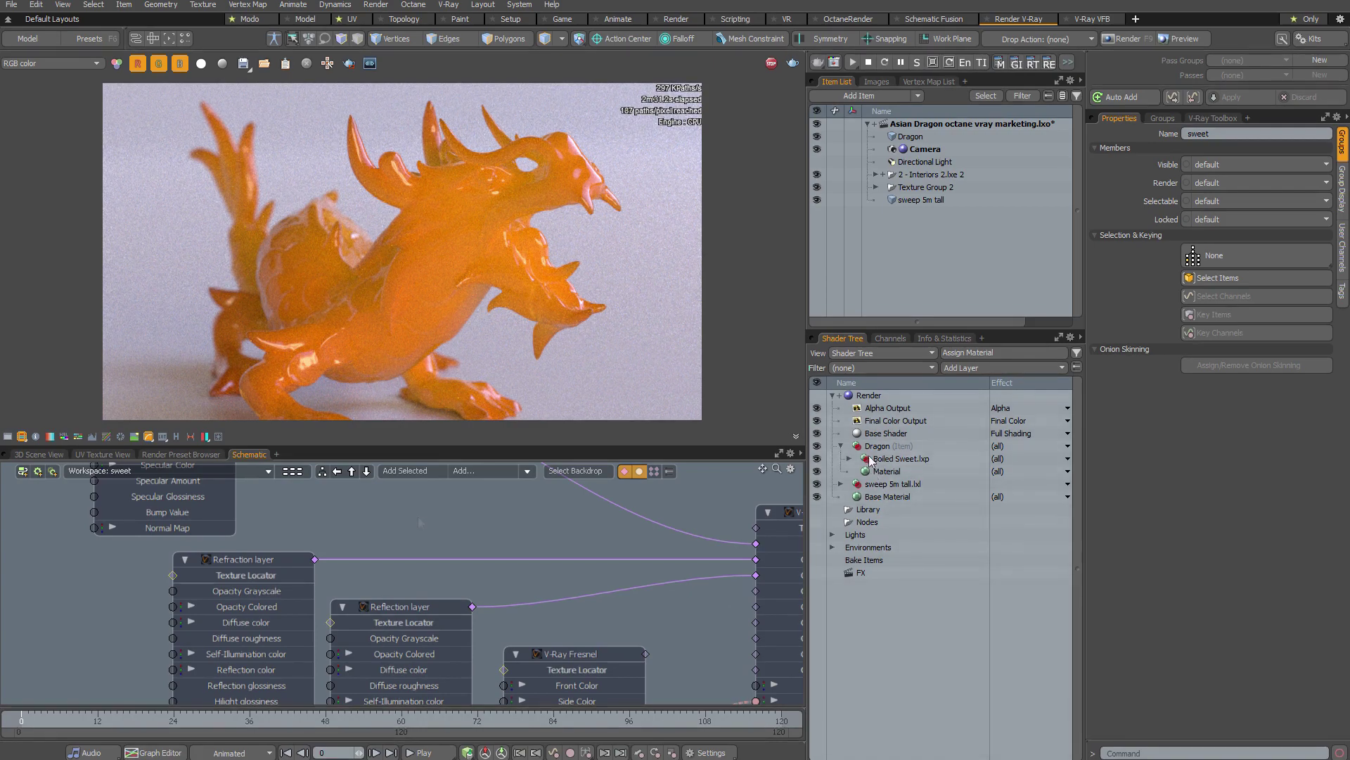
- Expand Boiled Sweet's layers and select its V-Ray Blend Material to show the coat settings
click(849, 458)
click(910, 484)
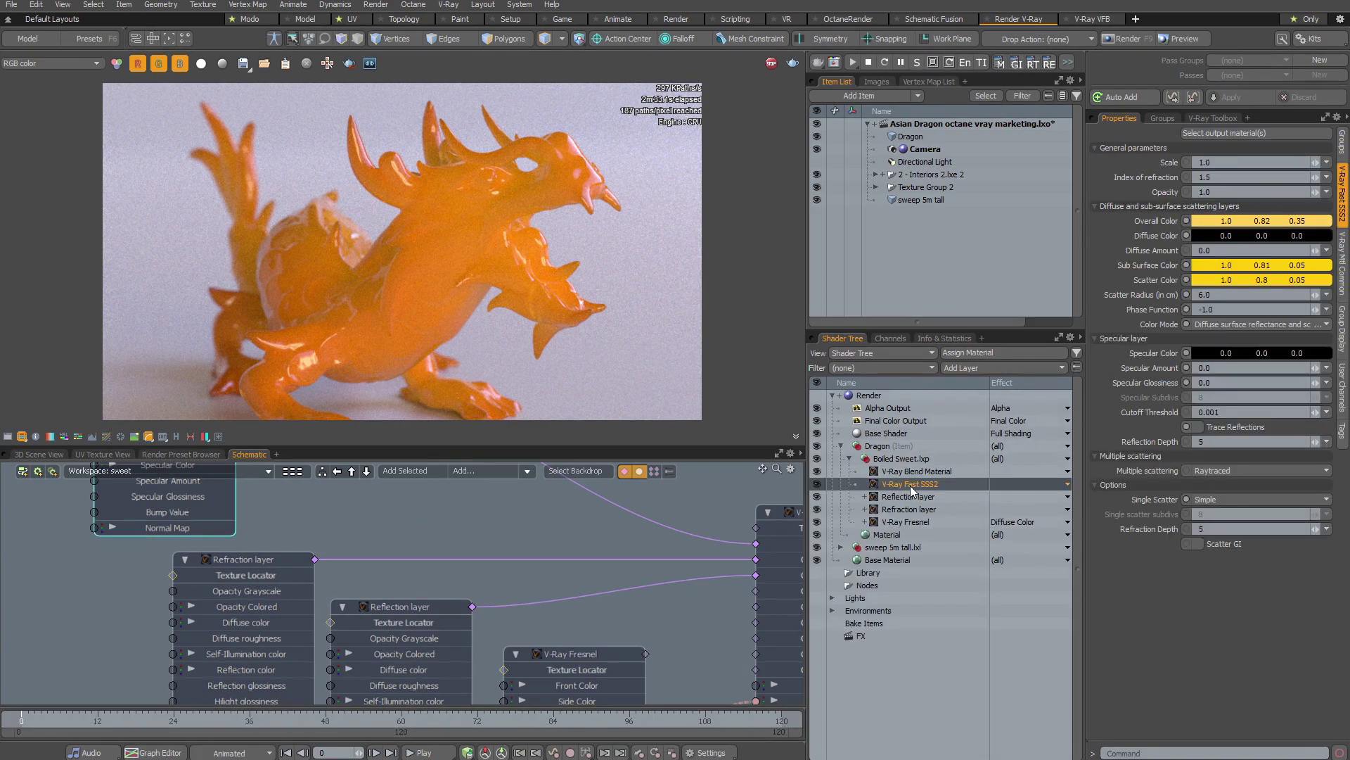
click(968, 366)
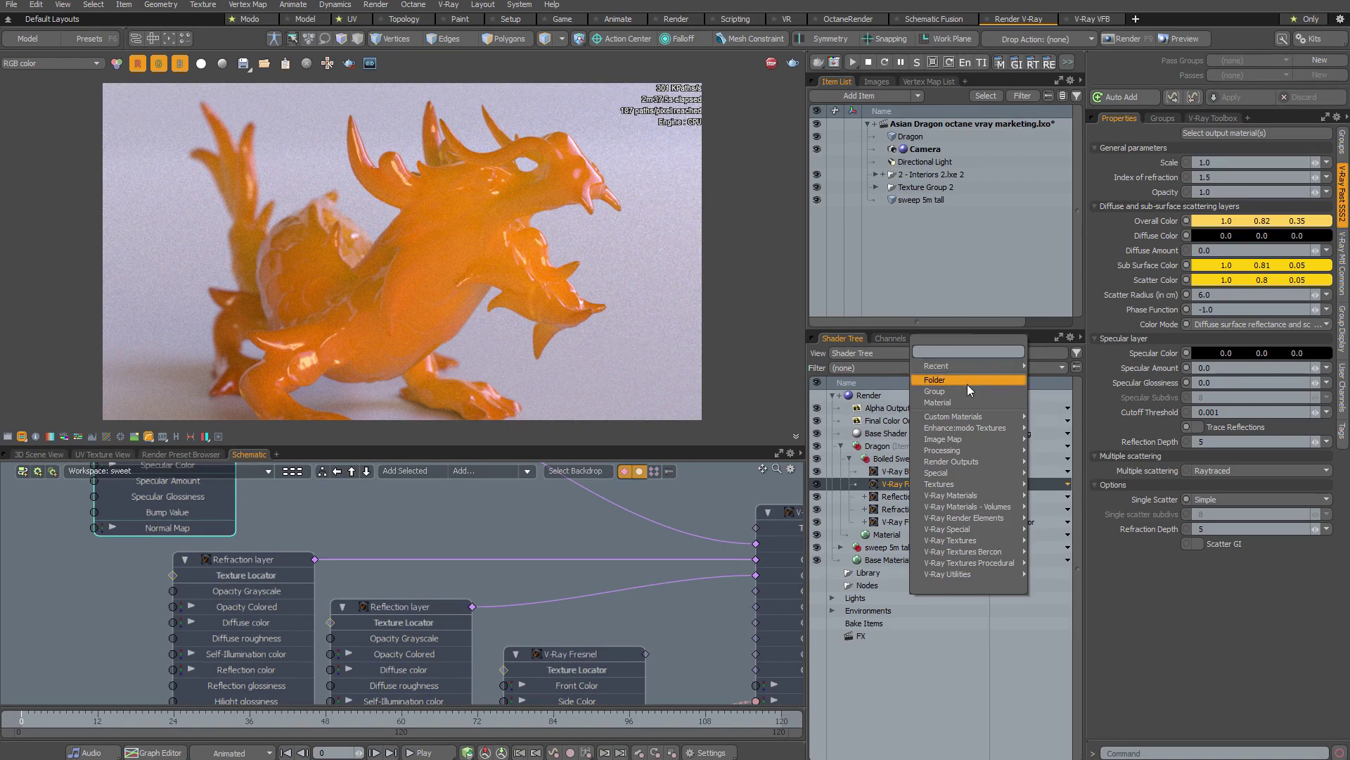
mouse_move(964, 496)
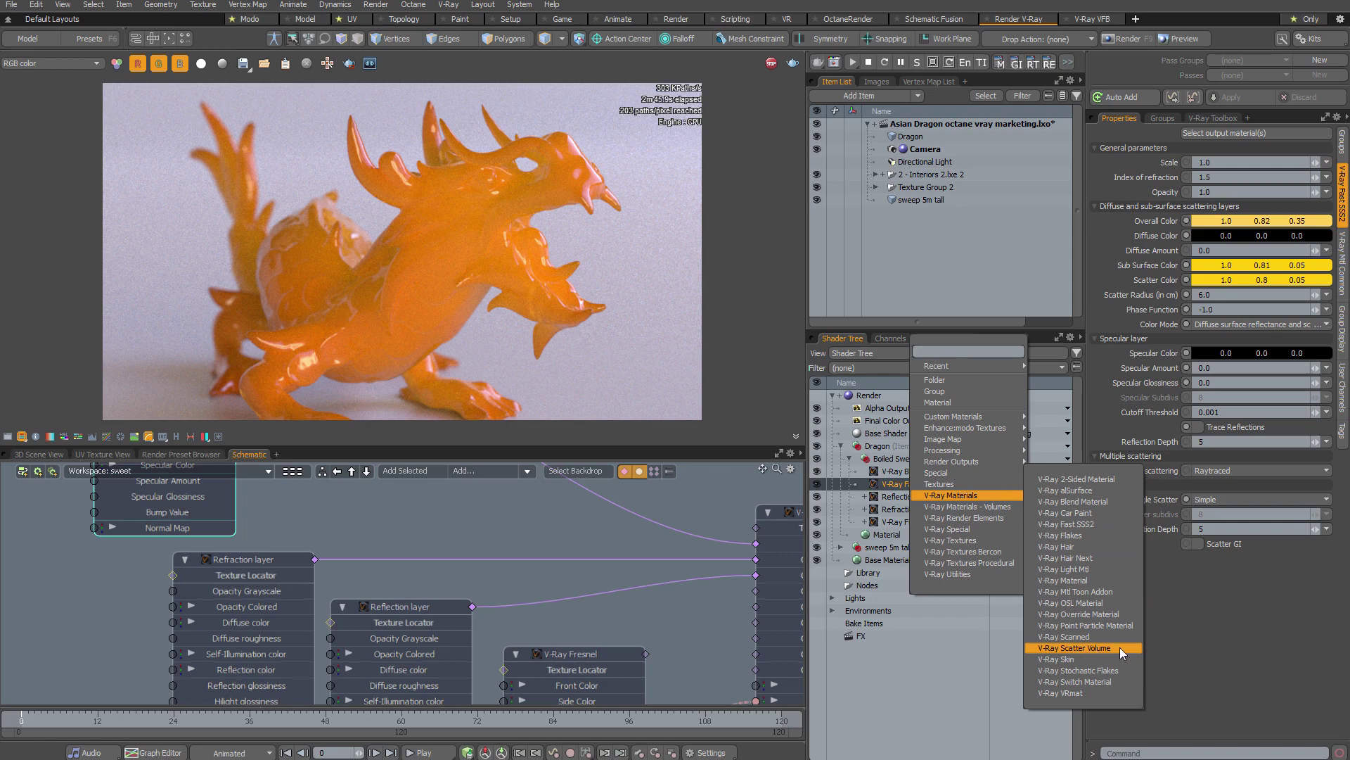
click(569, 525)
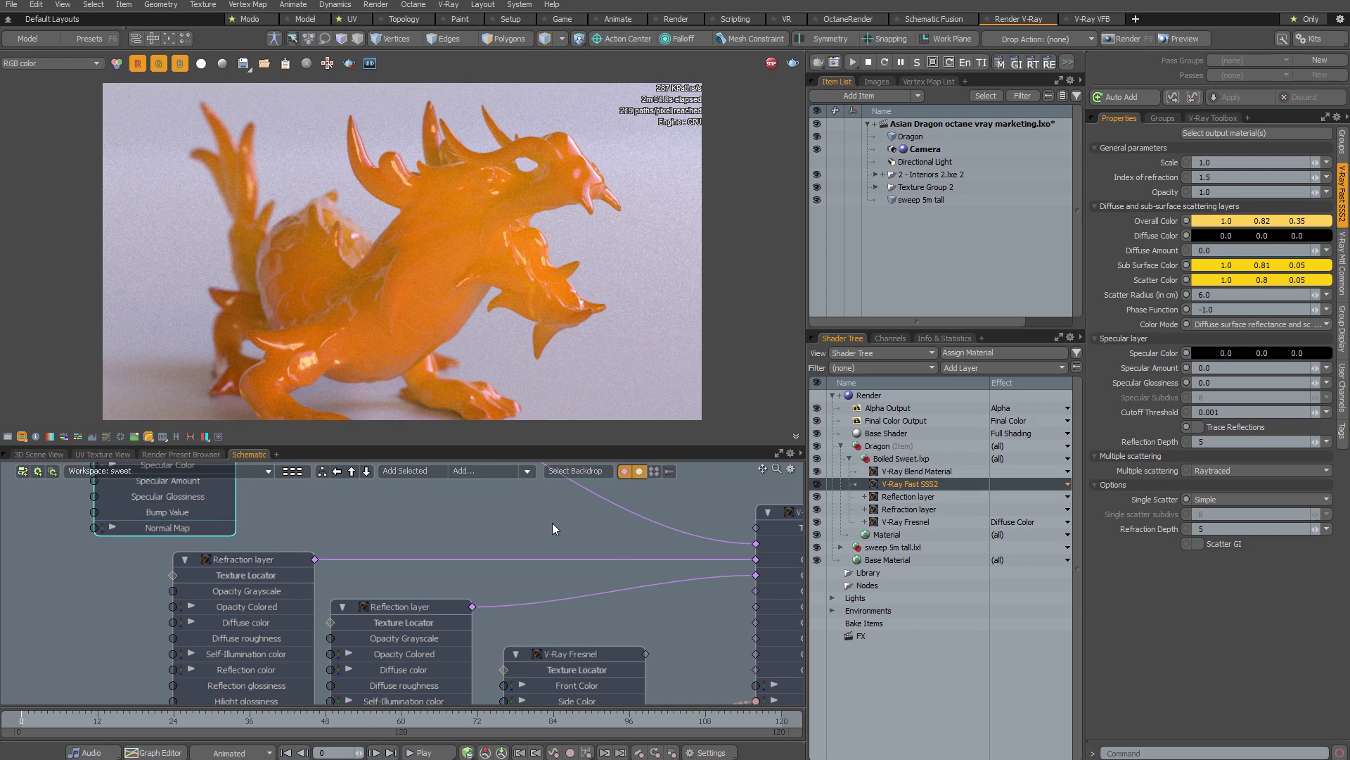
click(903, 473)
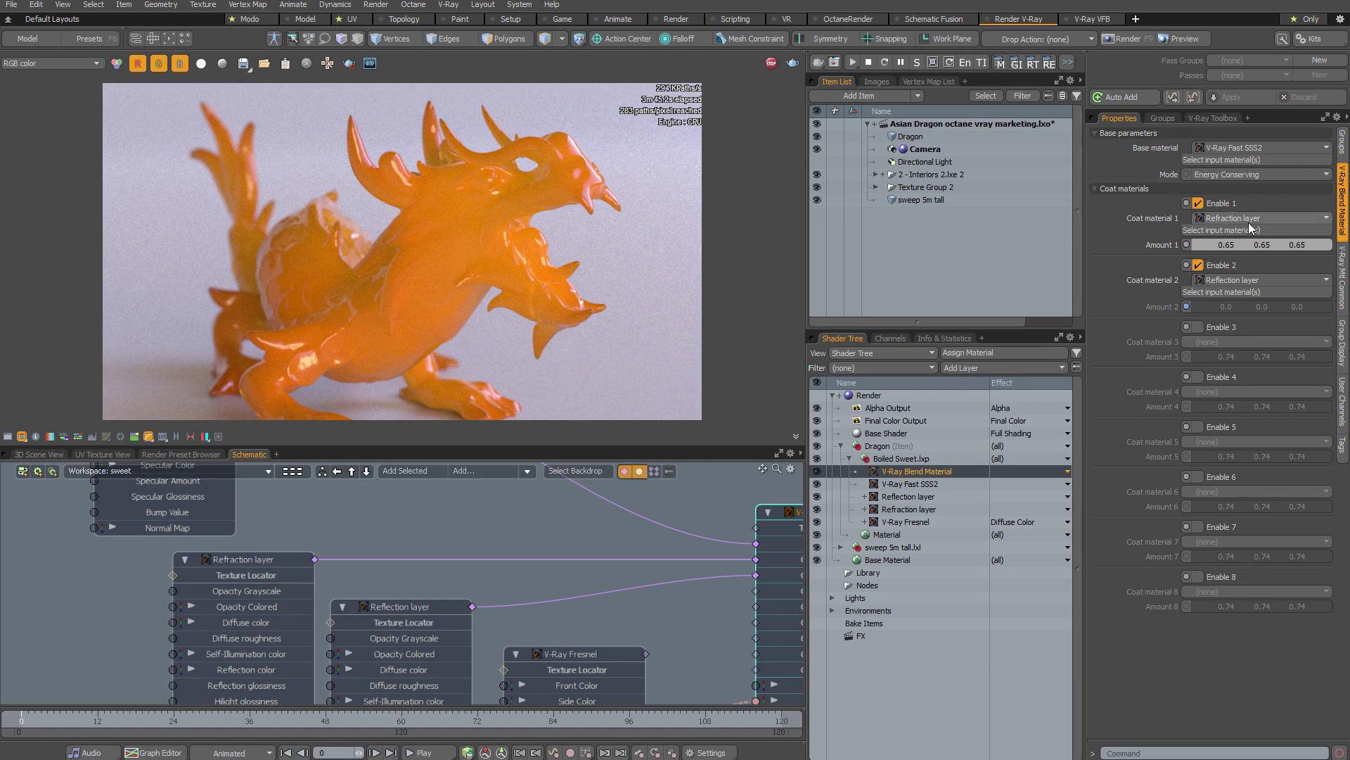
- Try coat material 1 amounts of 0.72 and 0.9, then drag it down to 0.43
click(1204, 246)
text(0.72)
key(Return)
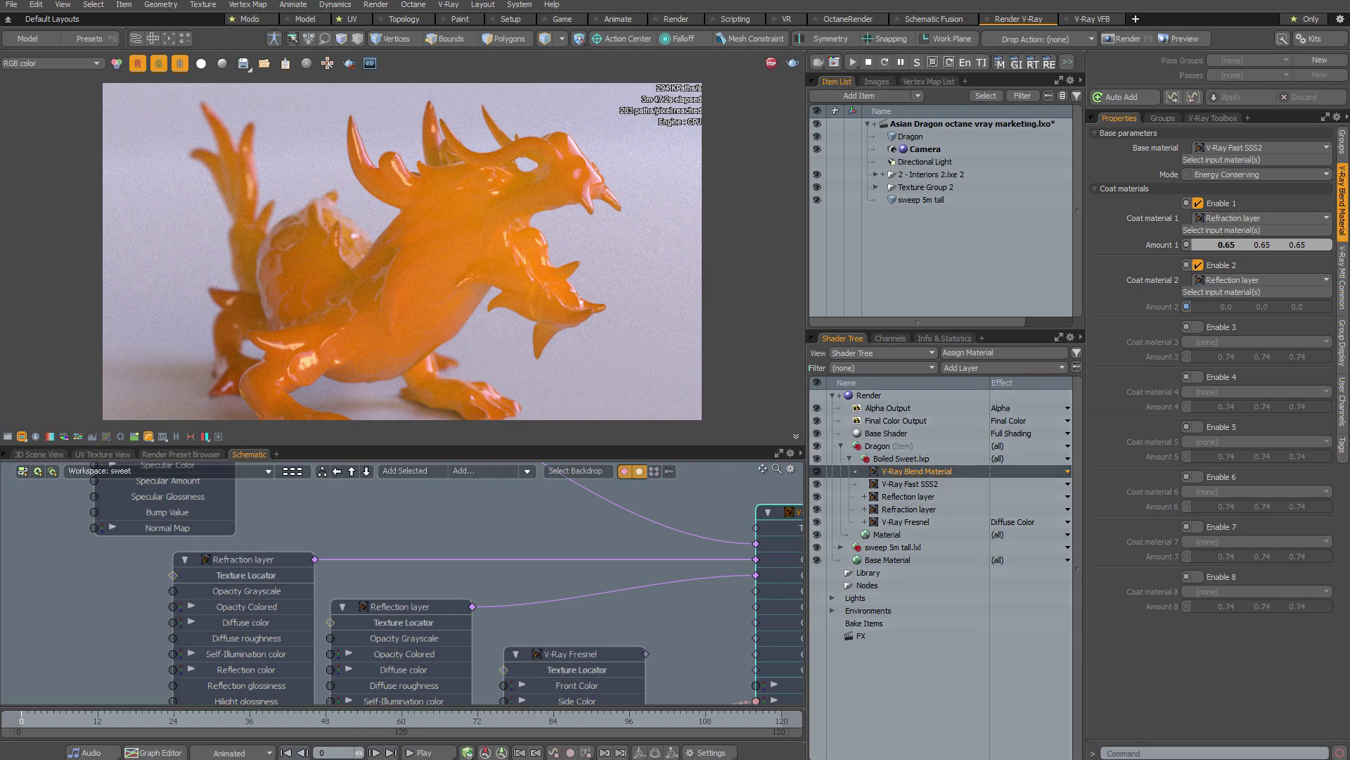
text(0.9)
key(Return)
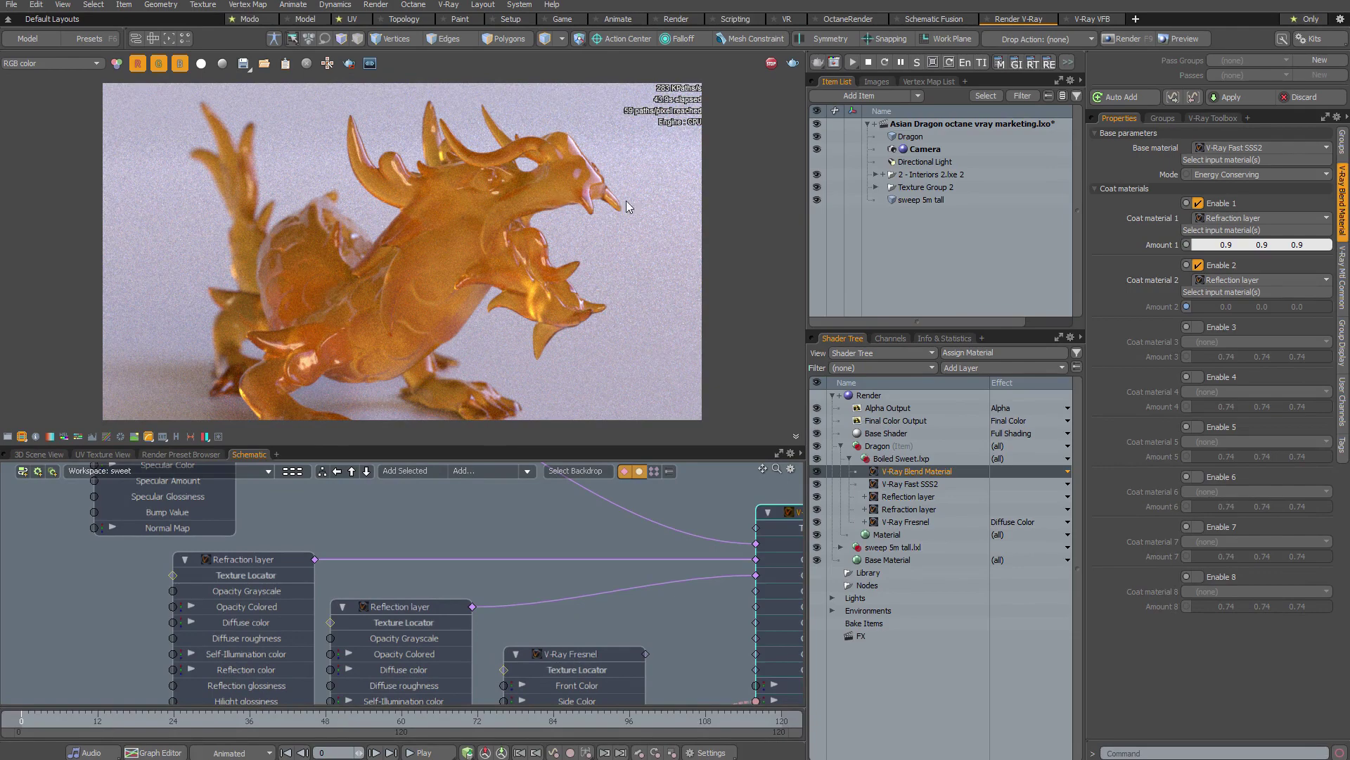
drag(1226, 244, 1154, 244)
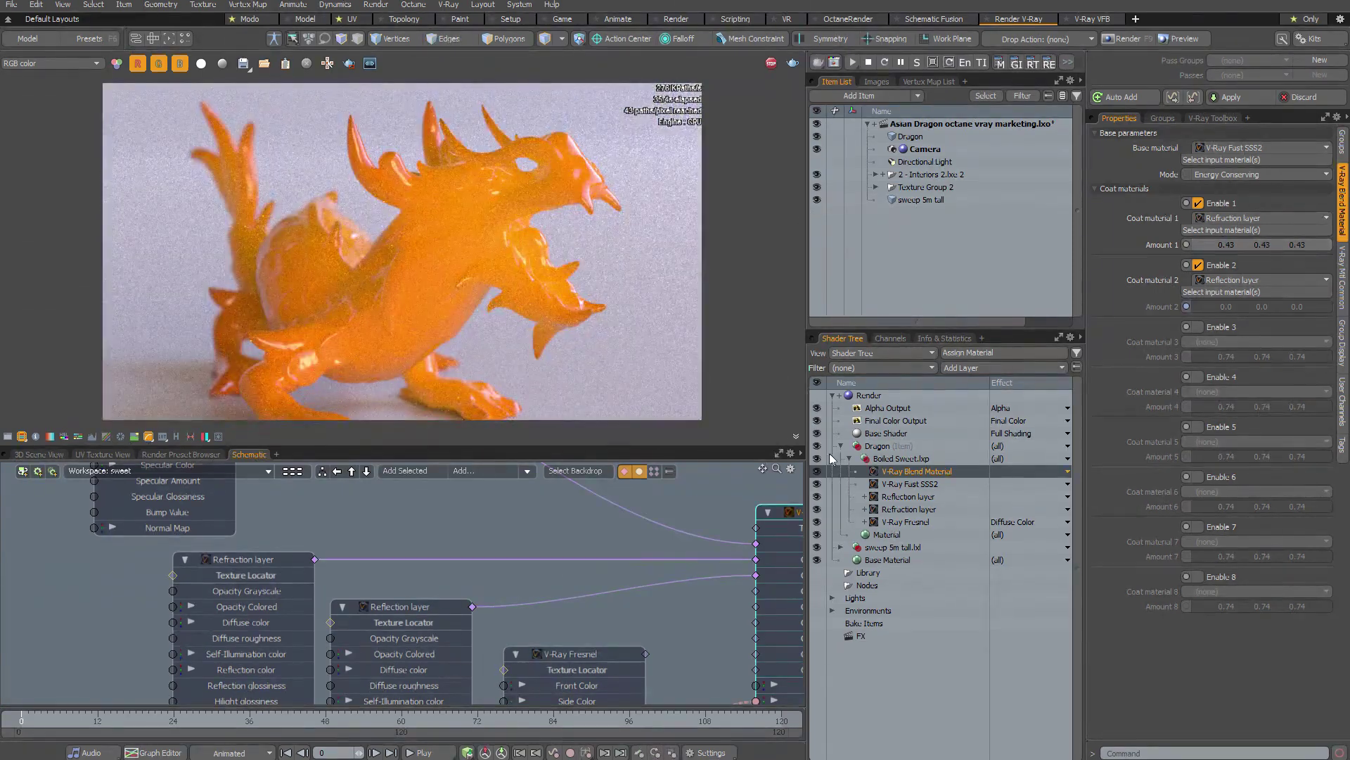
- Set the V-Ray Fast SSS2 Scatter Radius to 1.0 and shift its Overall Color to orange (1.0, 0.67, 0.35)
click(913, 485)
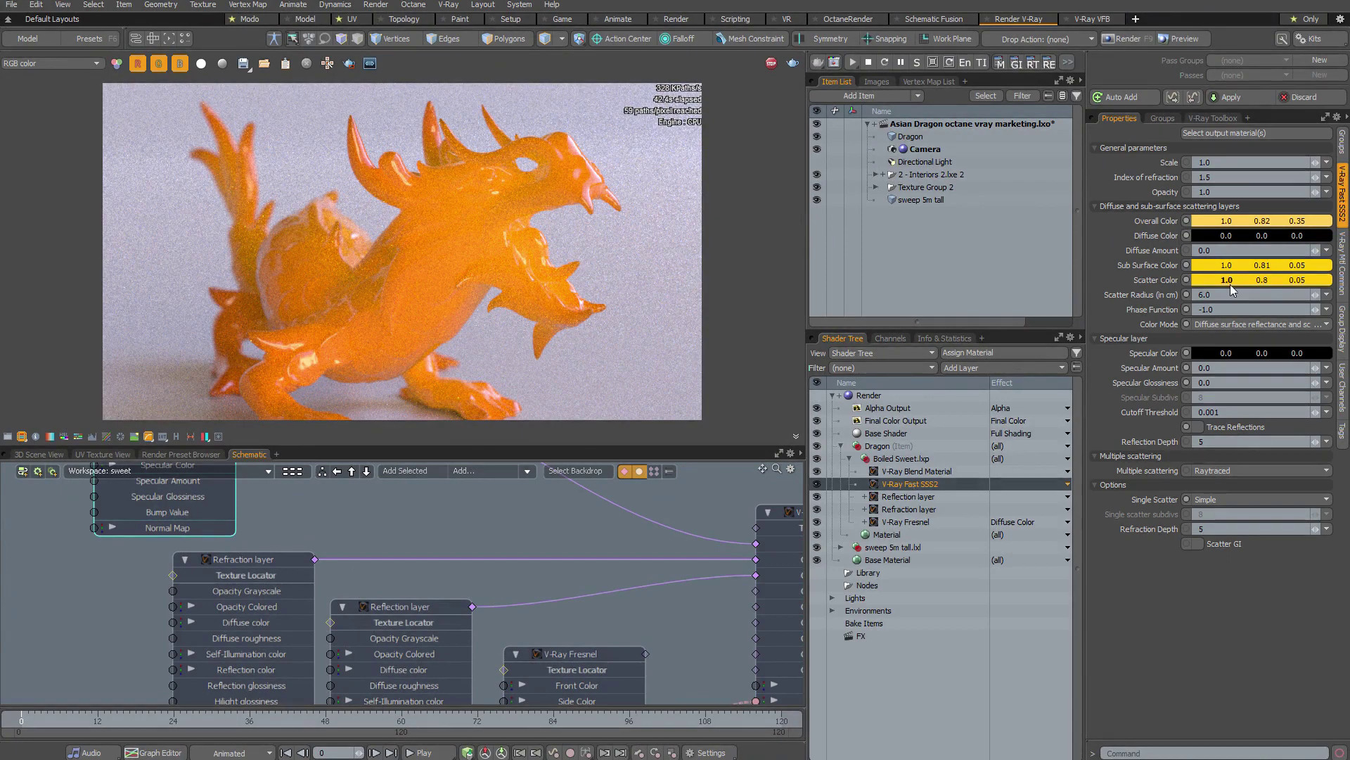
click(1191, 295)
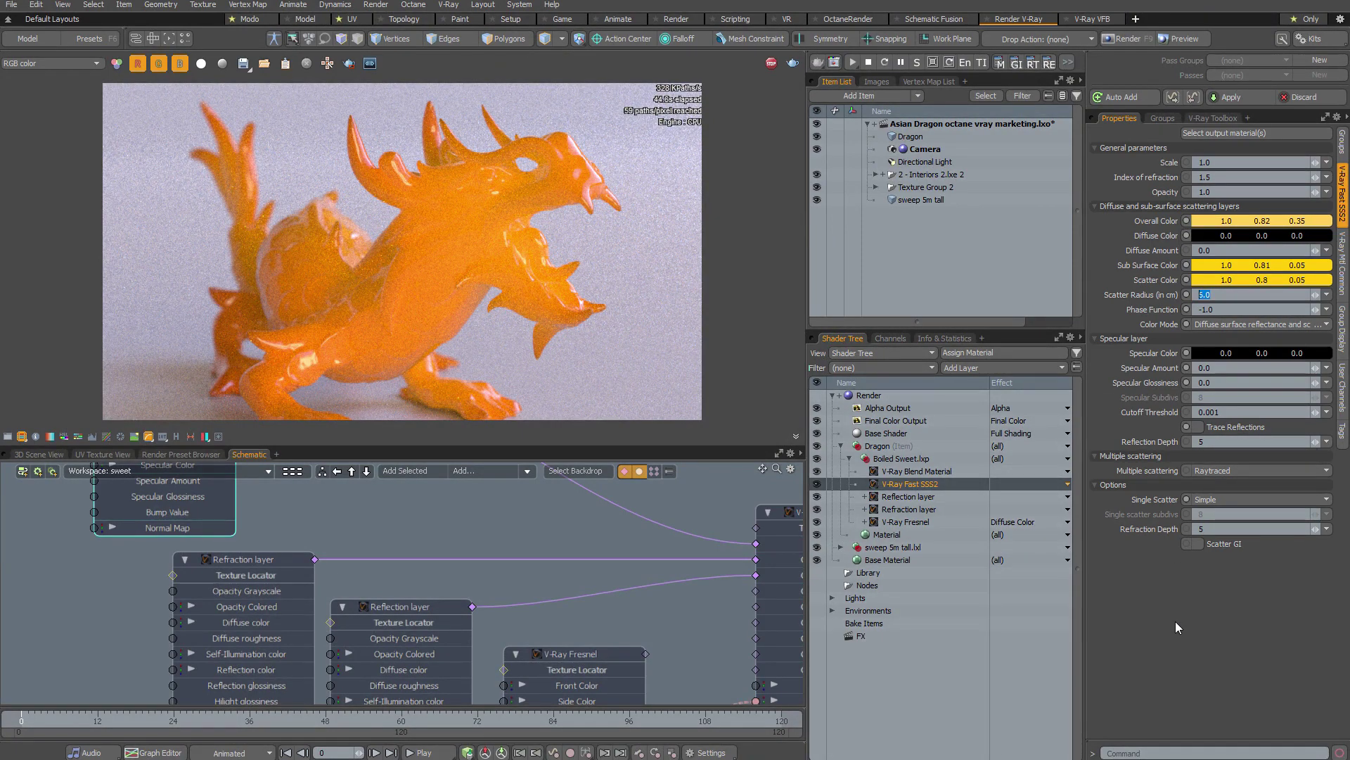
text(1)
key(Return)
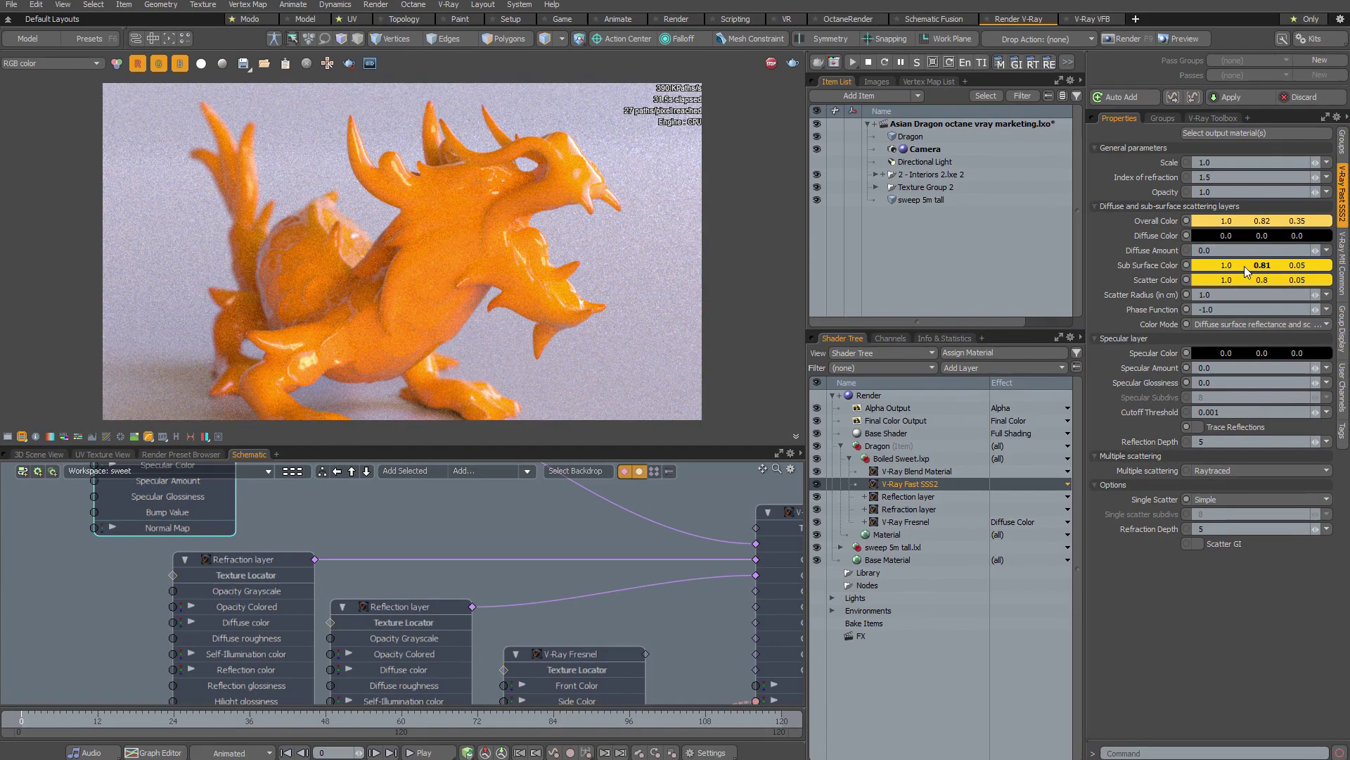
double_click(1256, 221)
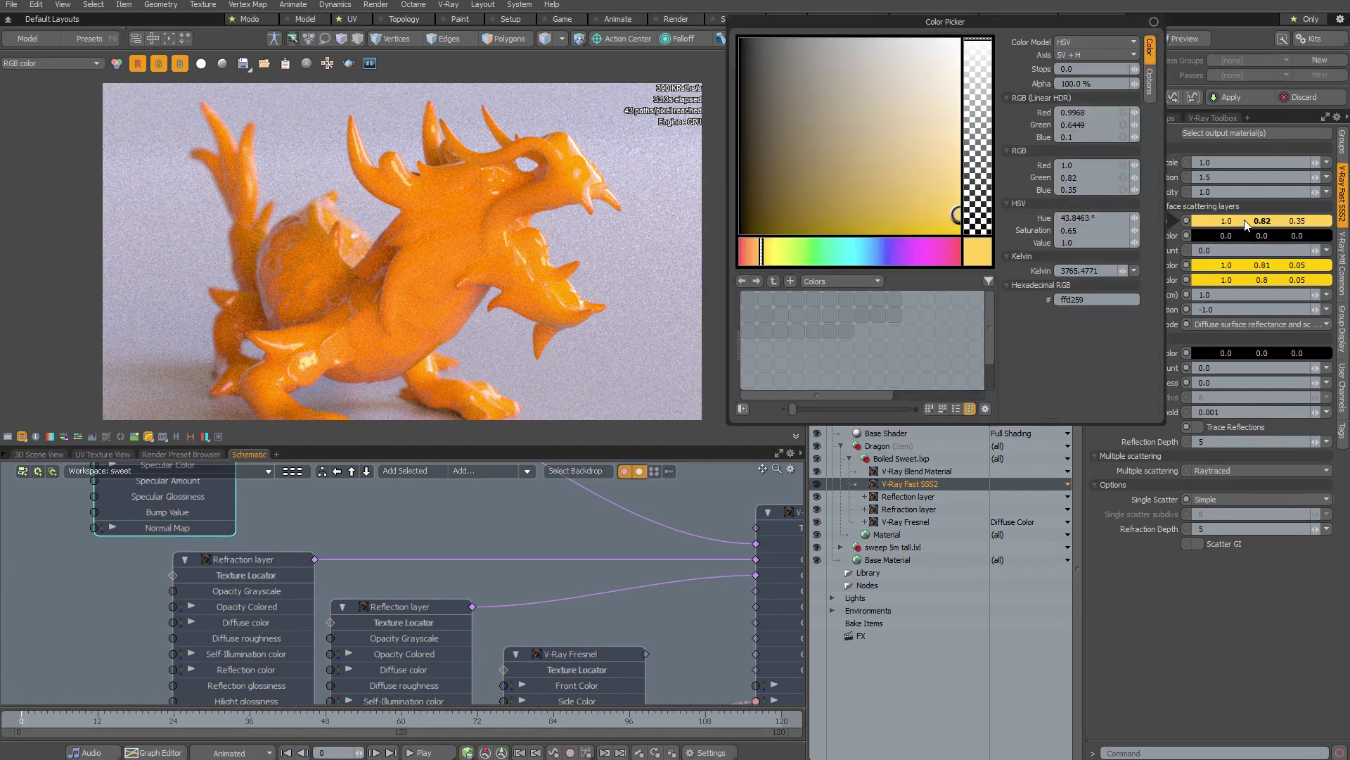
click(755, 252)
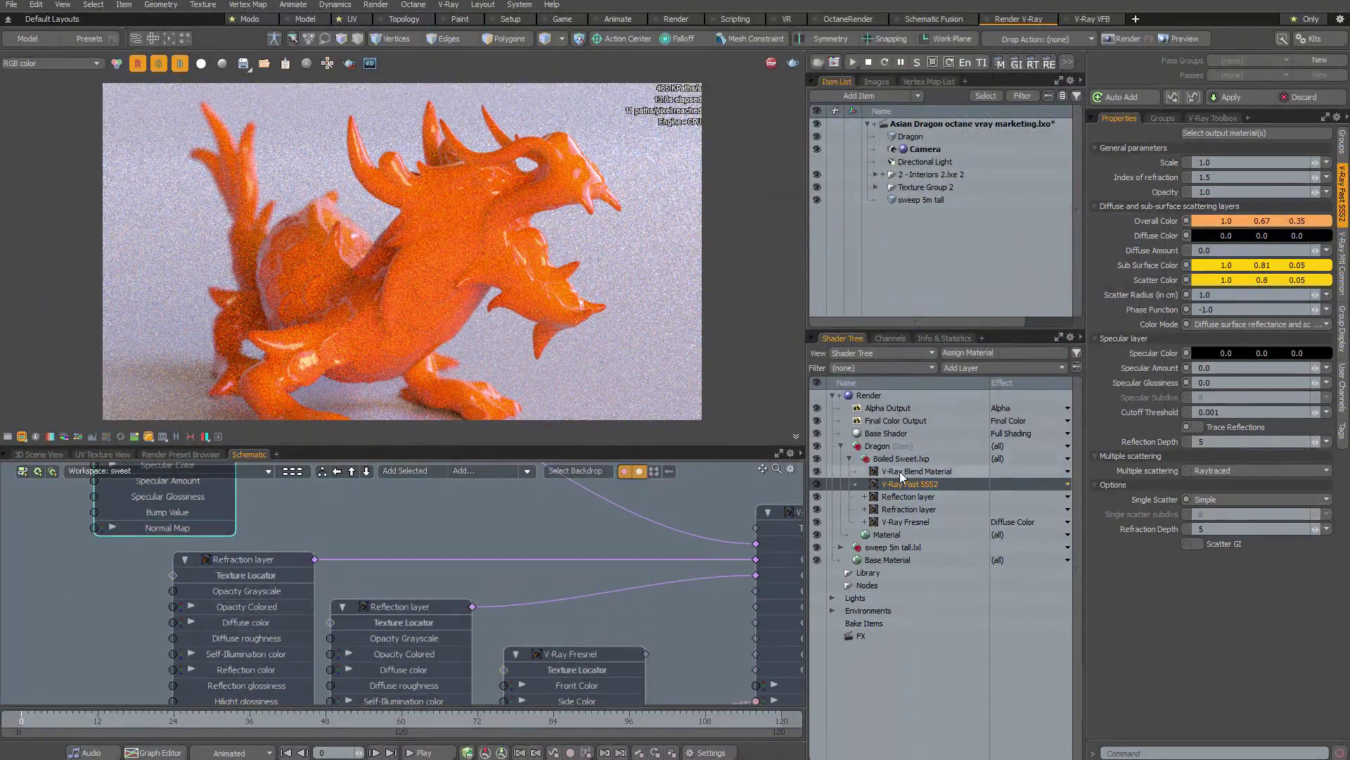
- Raise the V-Ray Blend Material's Coat material 1 Amount, then zoom out the schematic
click(901, 471)
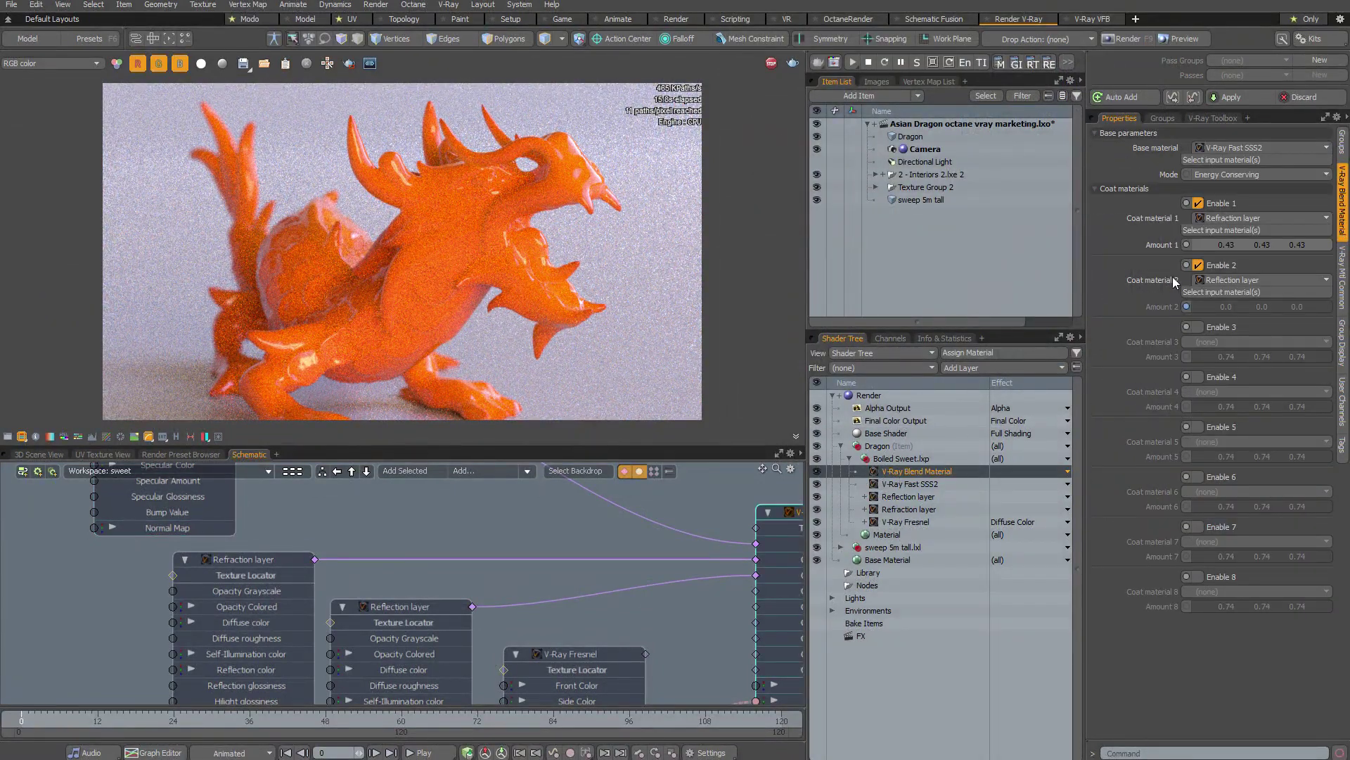
drag(1262, 244, 1302, 245)
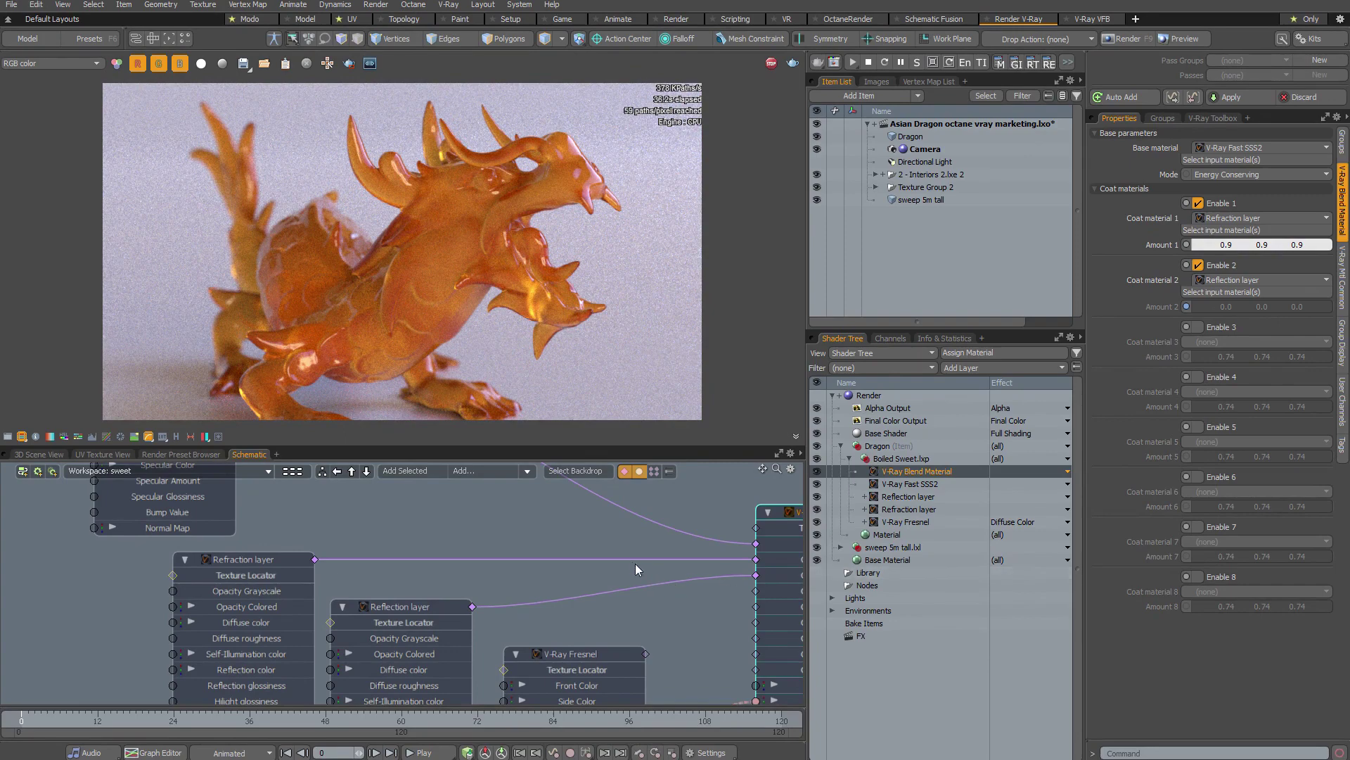
ctrl+alt+drag(623, 537, 494, 613)
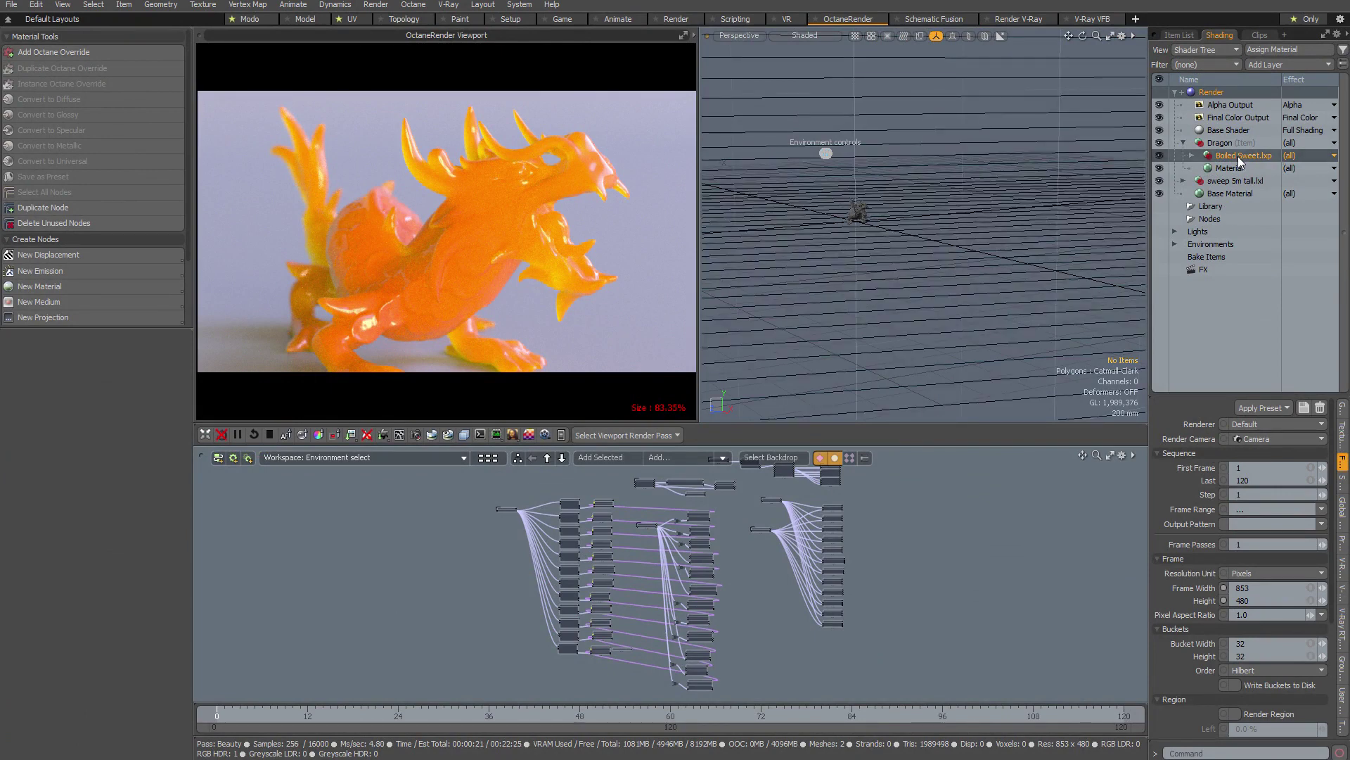
- Expand Boiled Sweet.lxp and bring up the Boiled Sweet material's node network, framed in the graph
click(1192, 156)
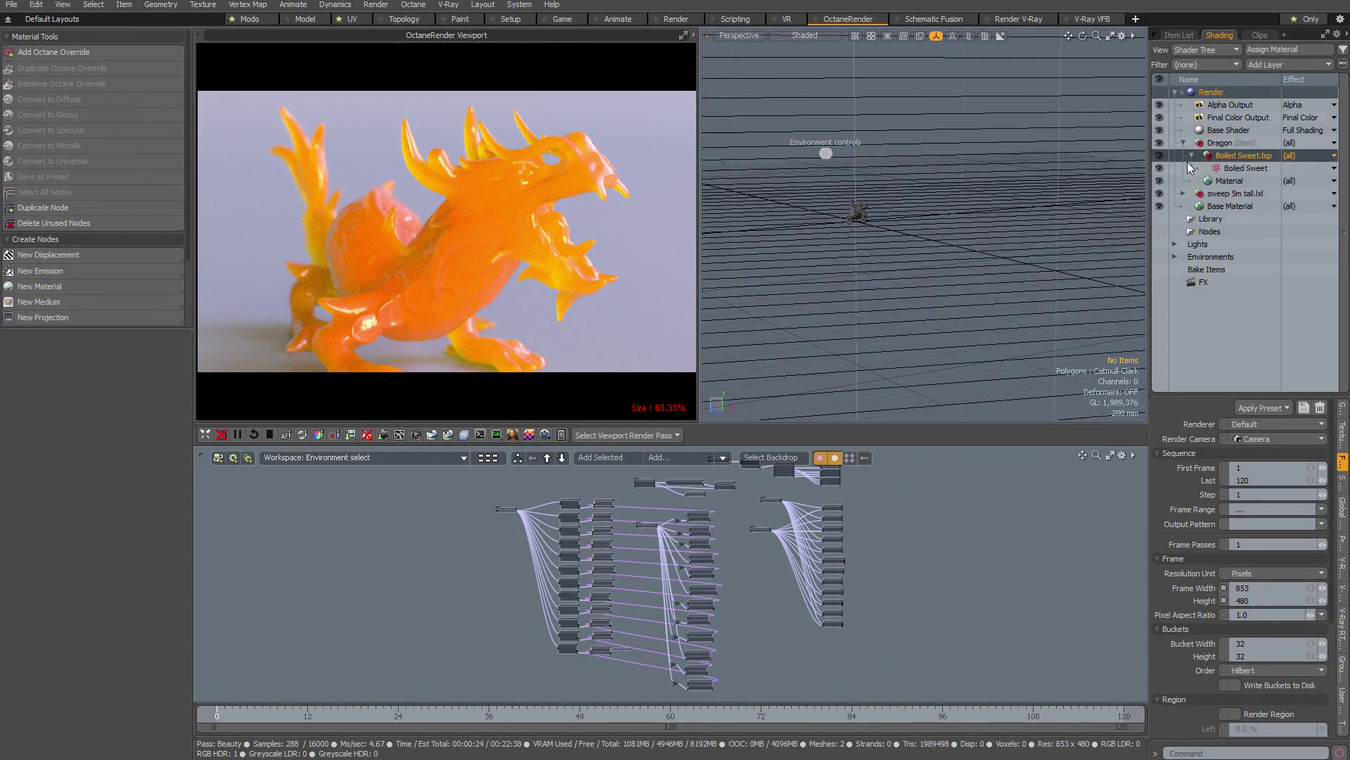
click(1242, 169)
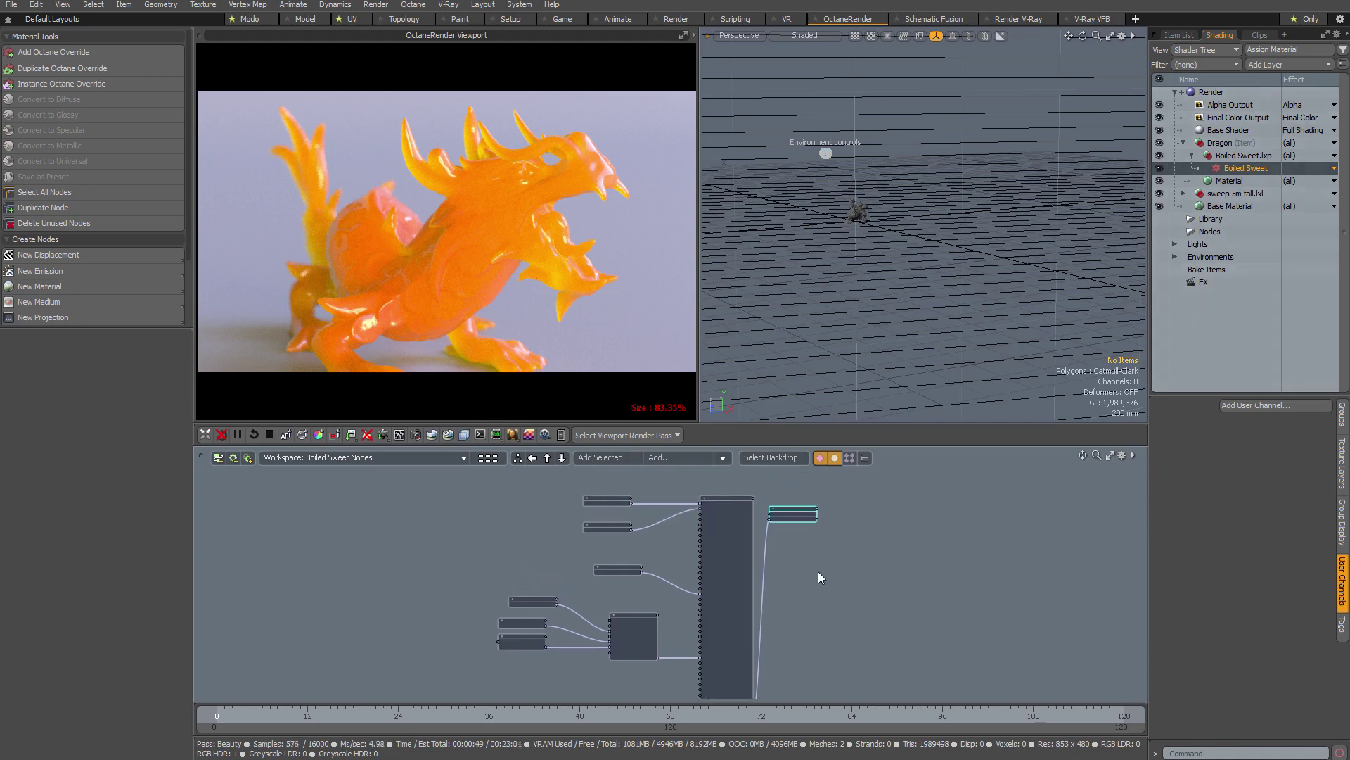
click(817, 571)
ctrl+alt+drag(709, 492, 782, 531)
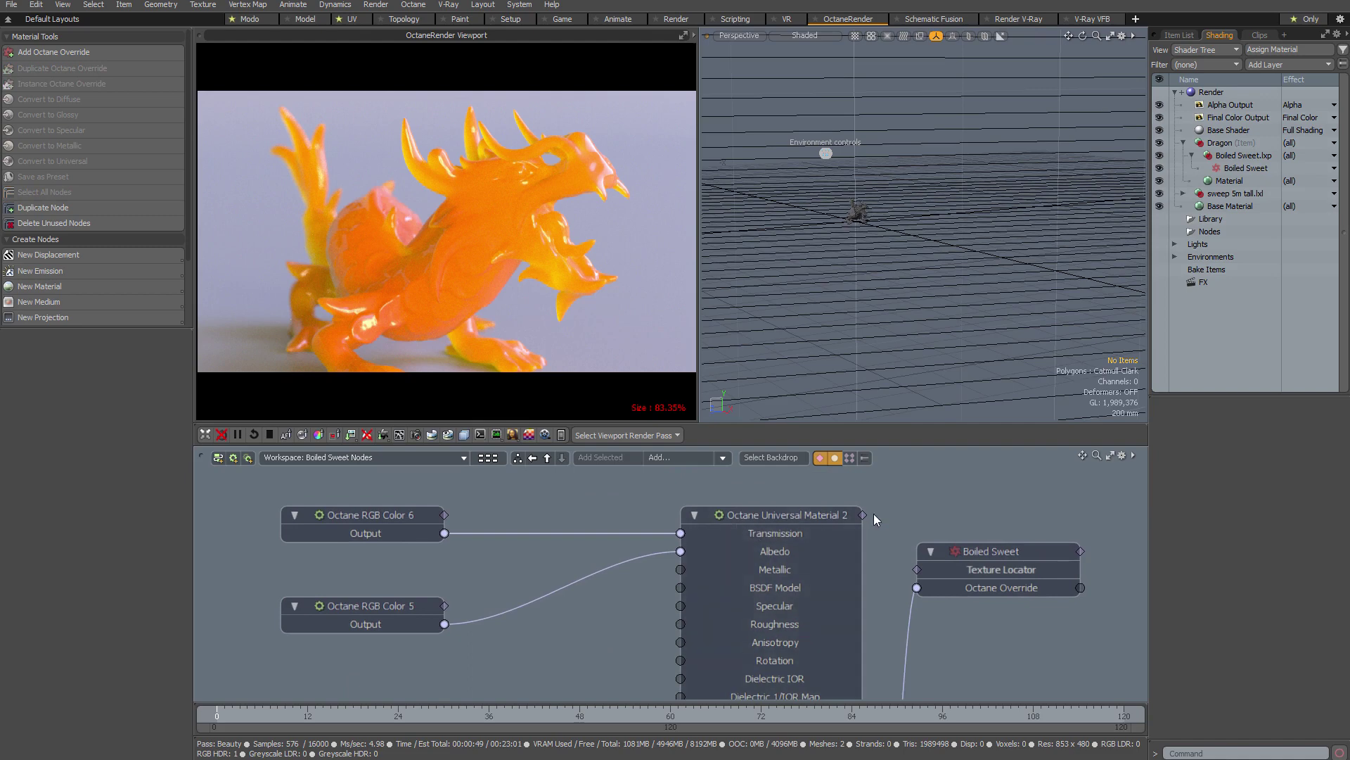
alt+drag(715, 603, 732, 582)
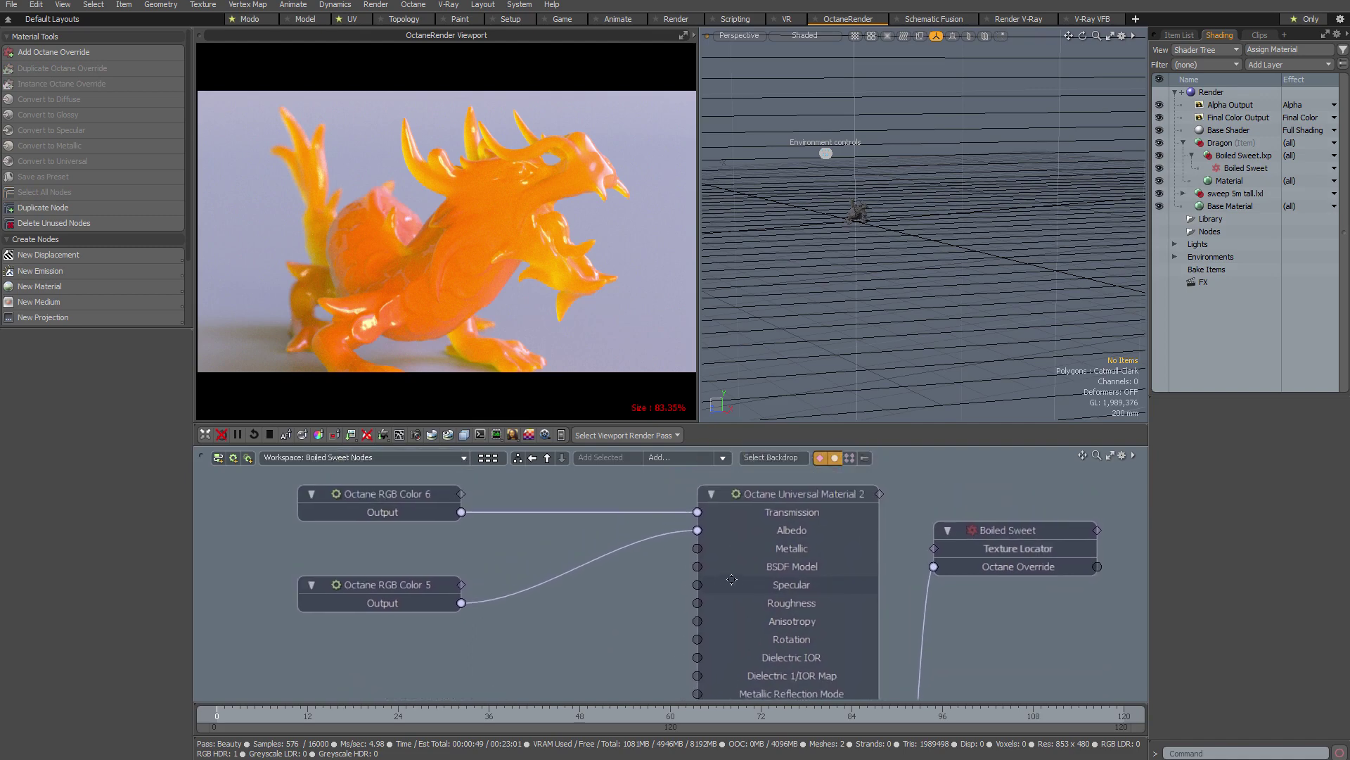
- Inspect the Octane RGB Color 6 and RGB Color 5 values and locate Octane Scattering 2
click(393, 496)
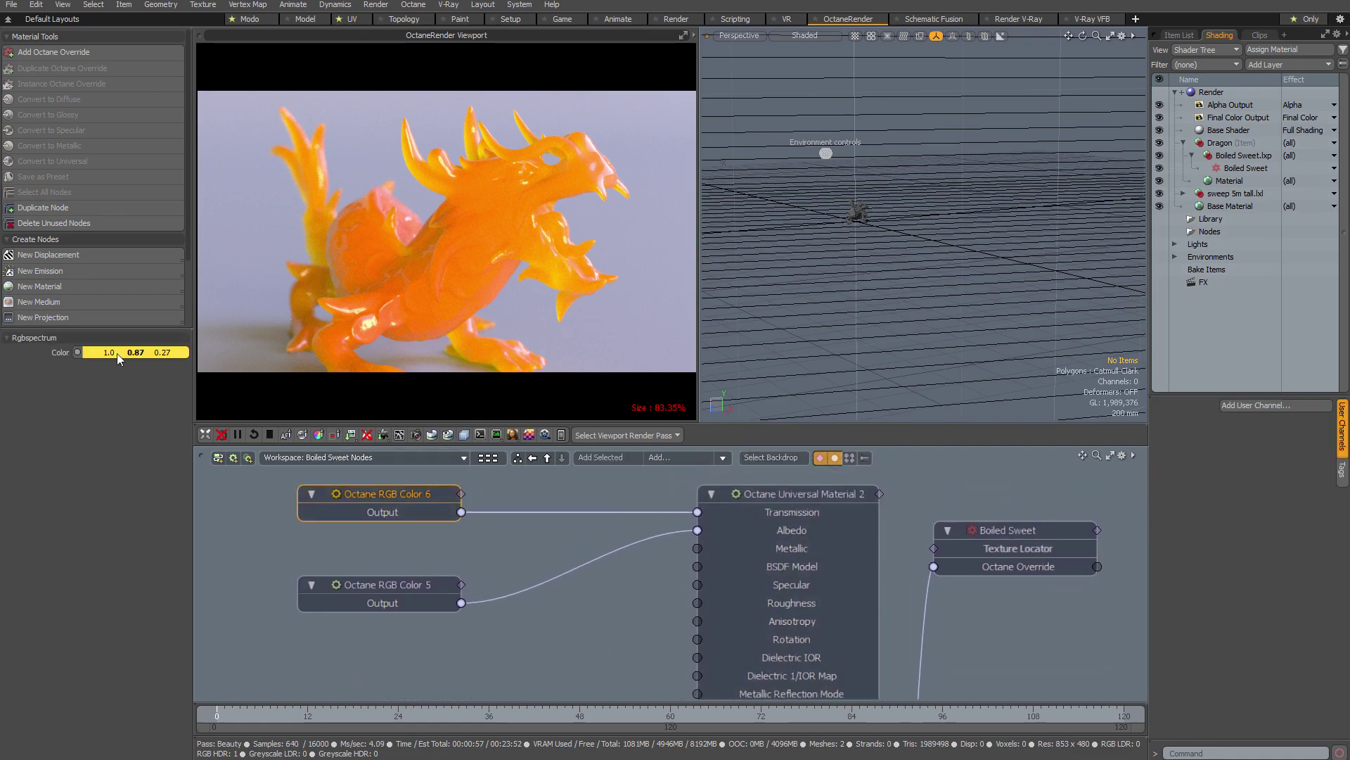
click(348, 584)
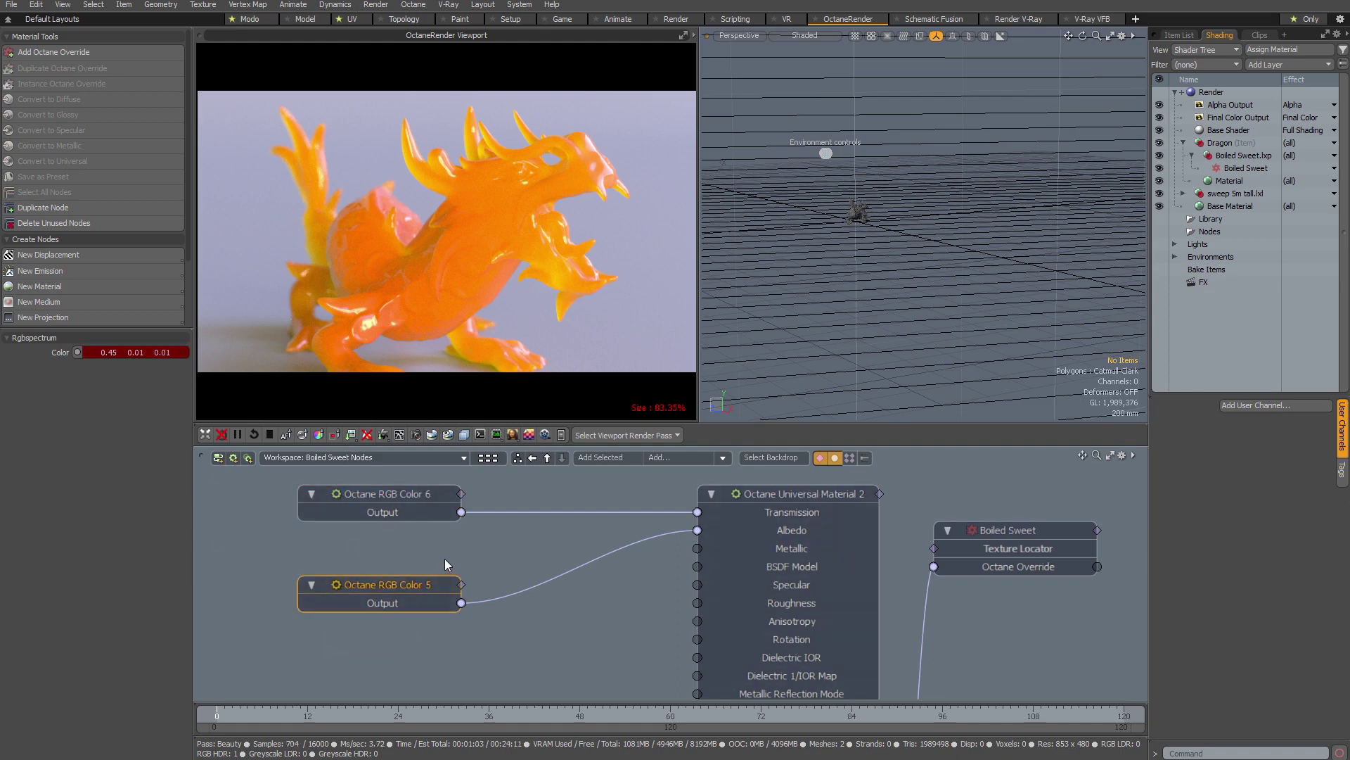
scroll(505, 555, down, 3)
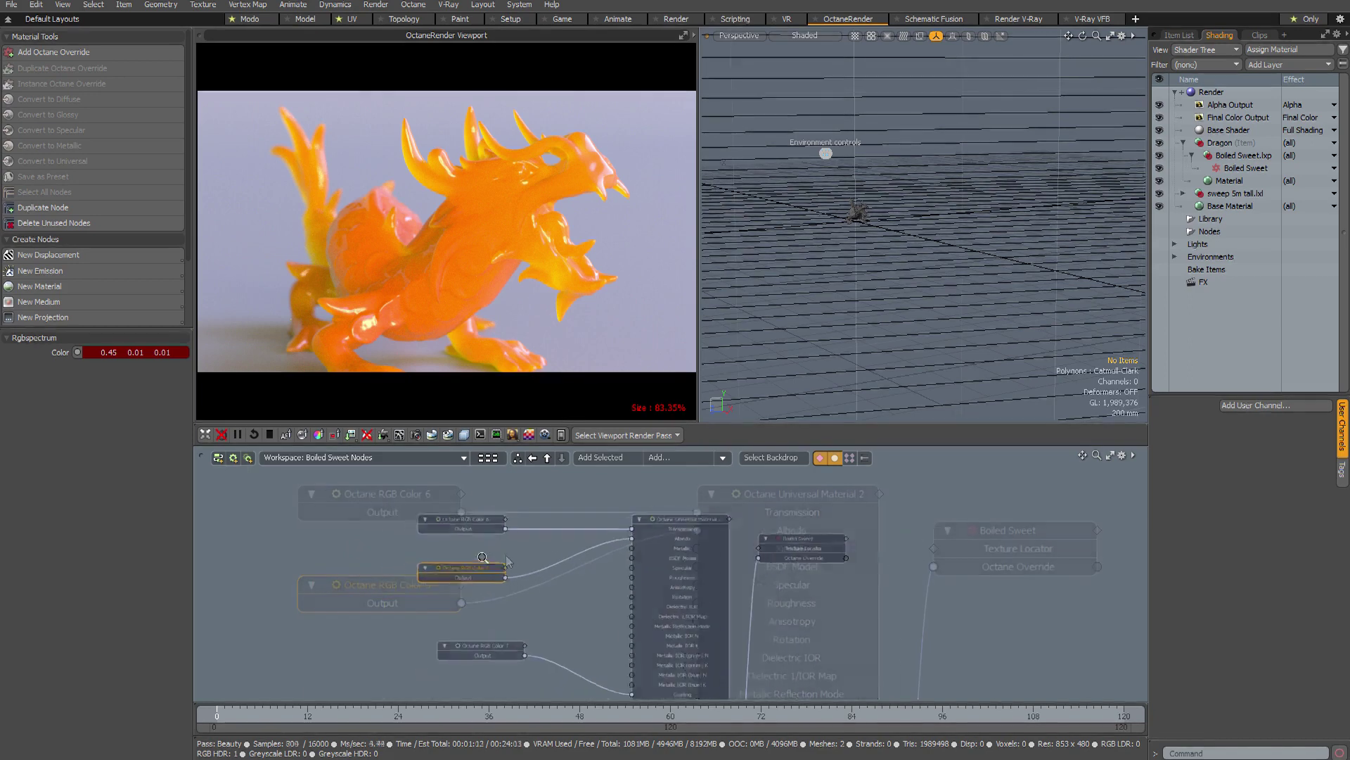
scroll(528, 643, up, 5)
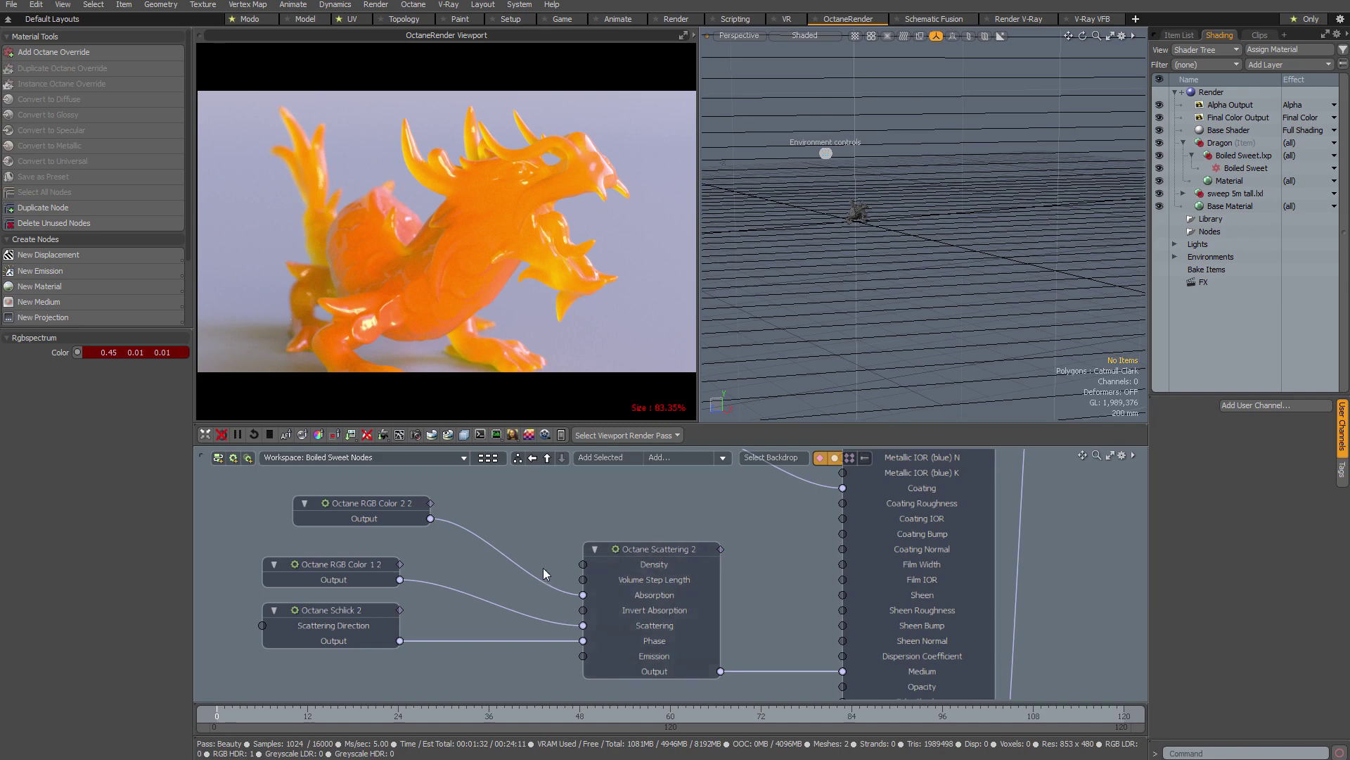
- Try Octane Scattering 2 Density values of 0.0001 and 5000, then settle on 500
click(664, 550)
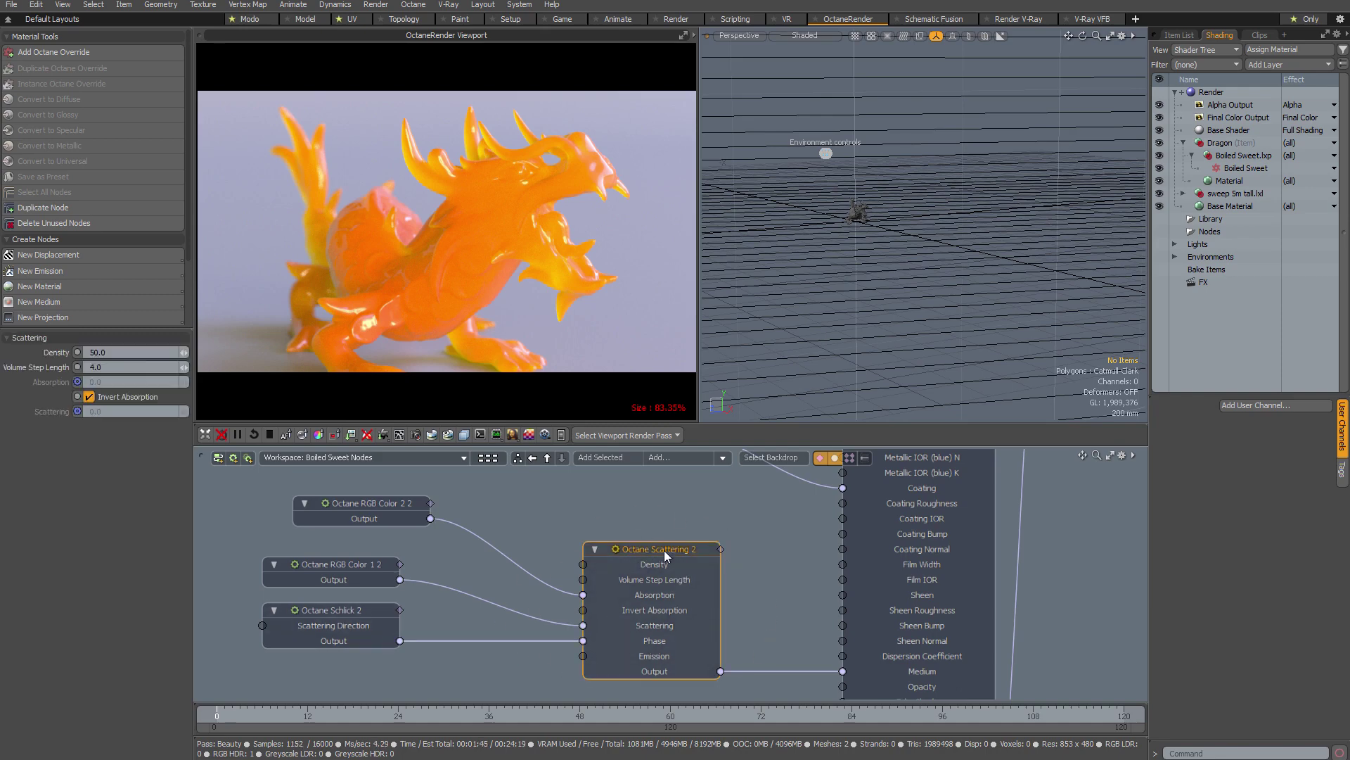
click(116, 352)
text(0.0001)
key(Return)
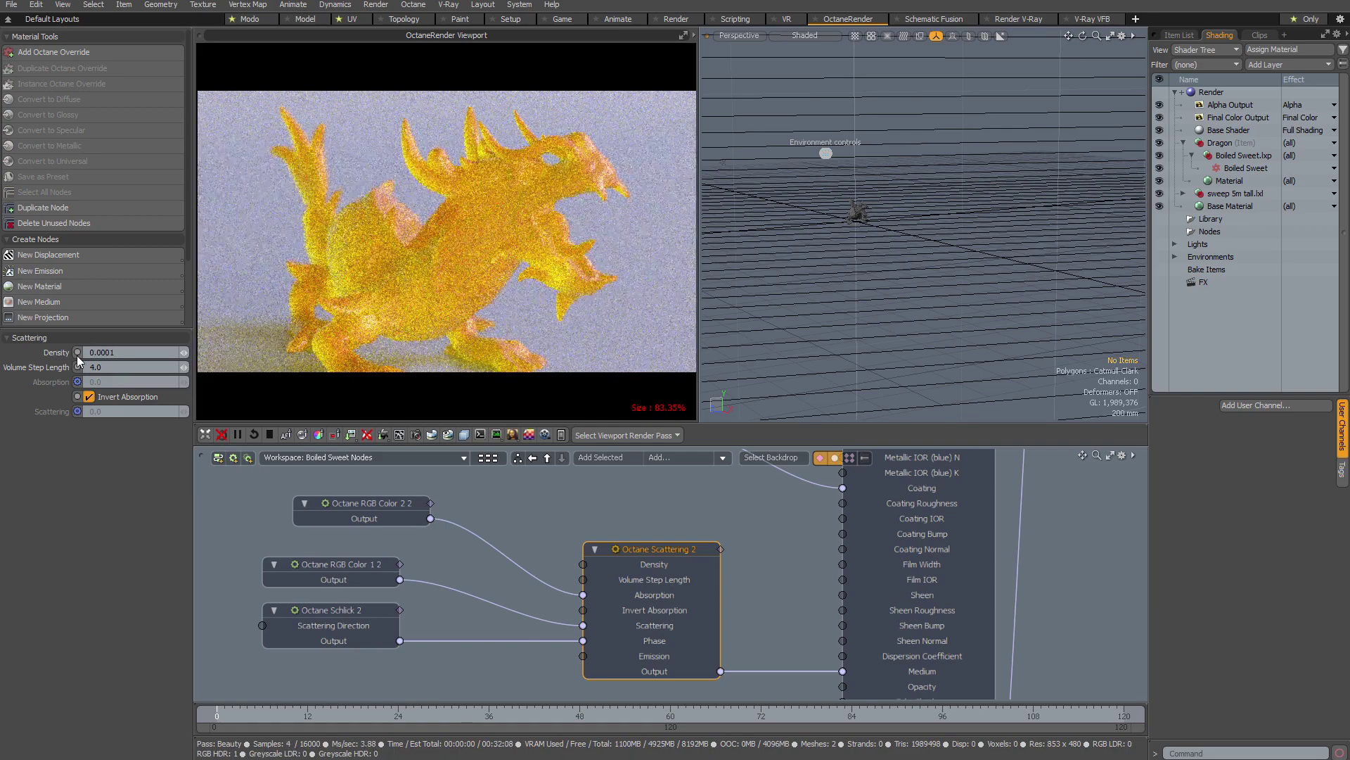
click(125, 352)
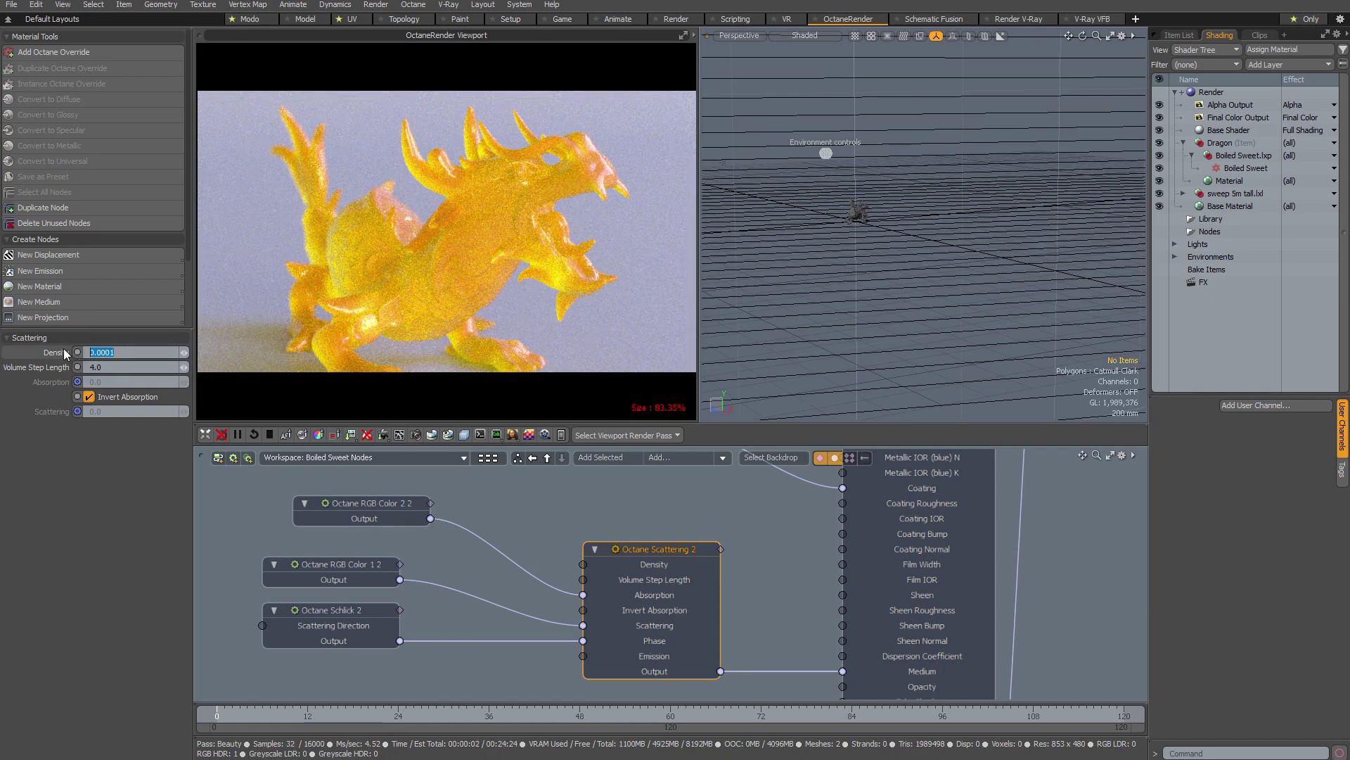
text(5000)
key(Return)
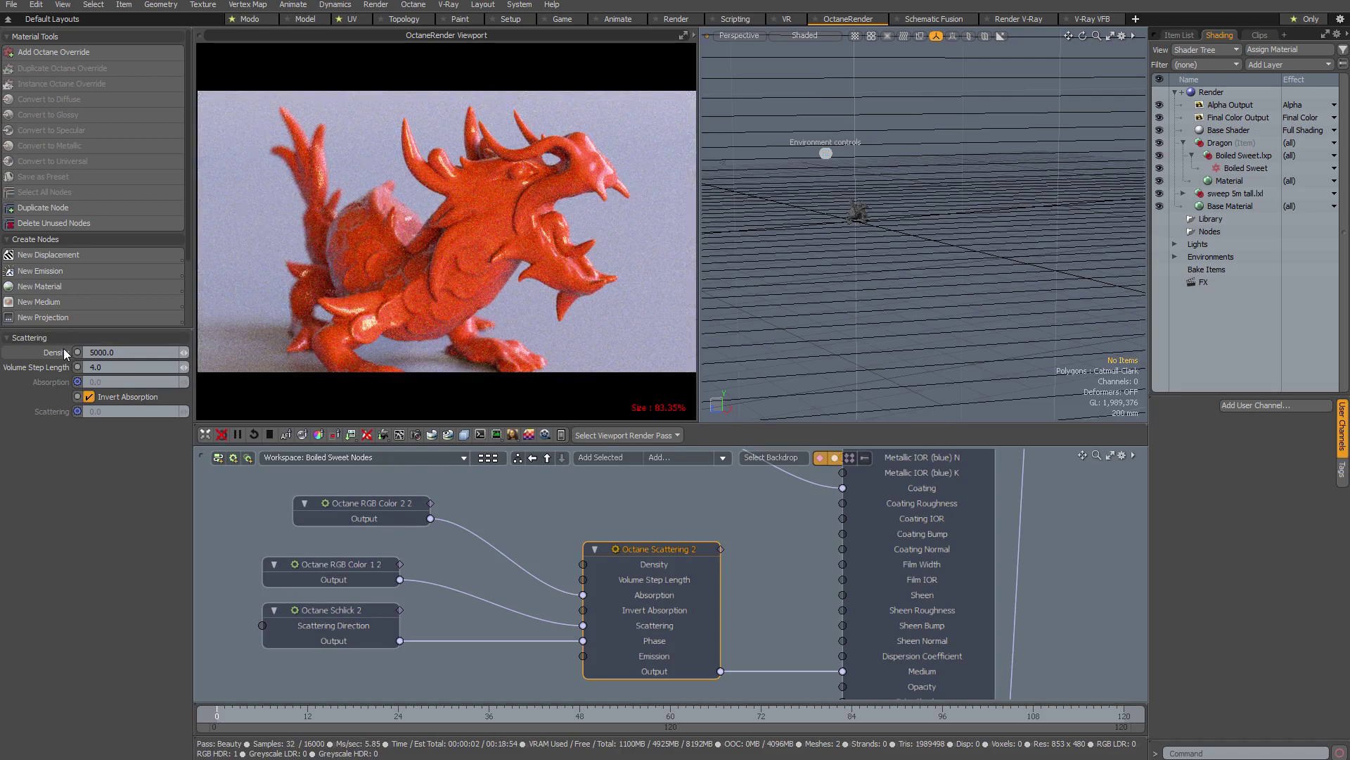
click(82, 348)
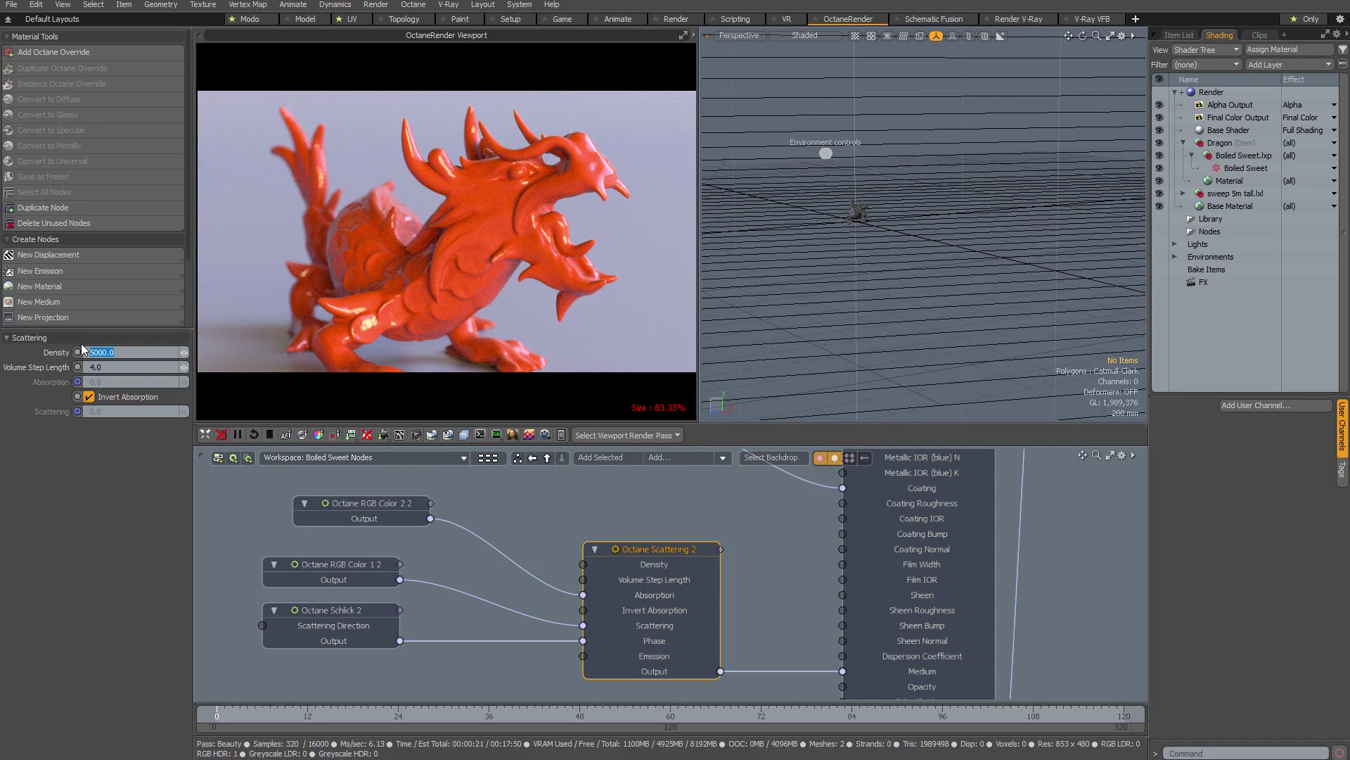
text(500)
key(Return)
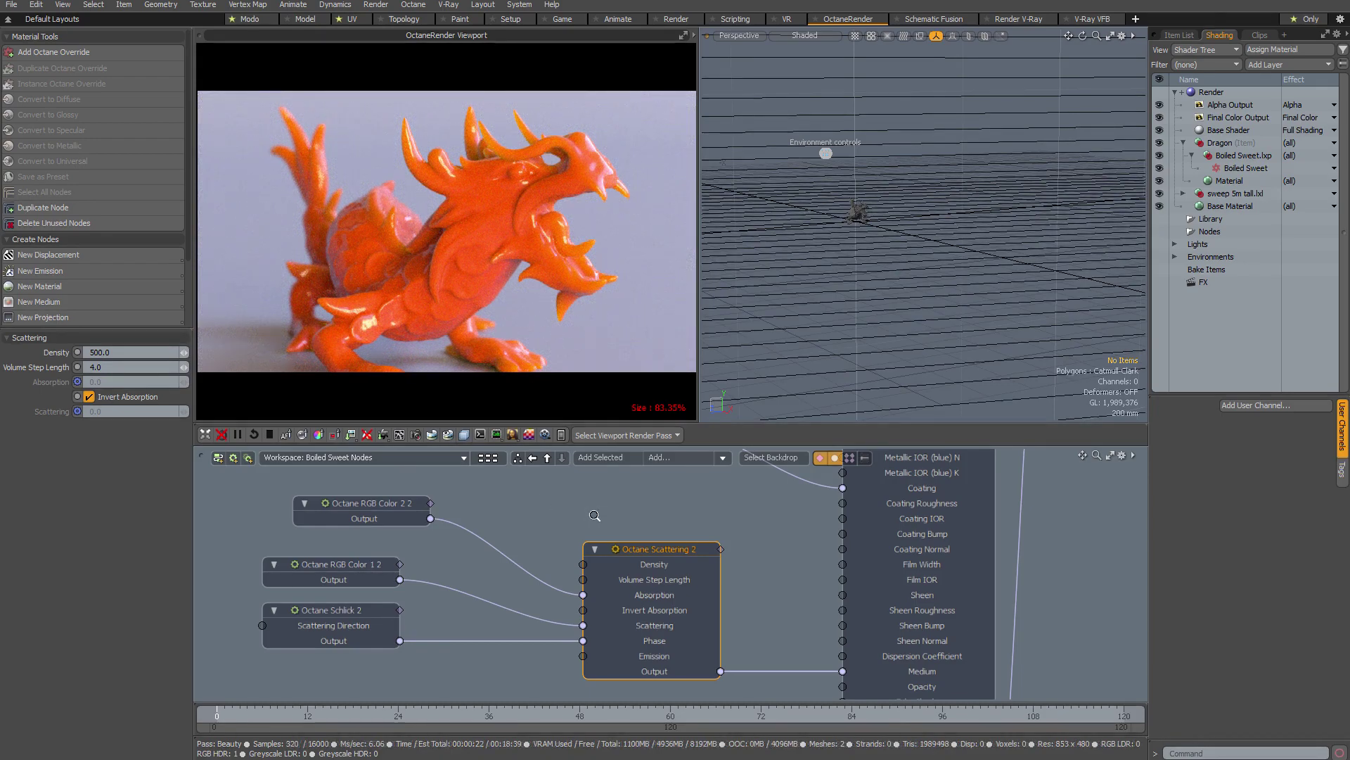
- Set the Transmission colour node, Octane RGB Color 6, to white (1, 1, 1)
scroll(553, 507, down, 2)
scroll(543, 526, down, 1)
middle_drag(529, 530, 572, 559)
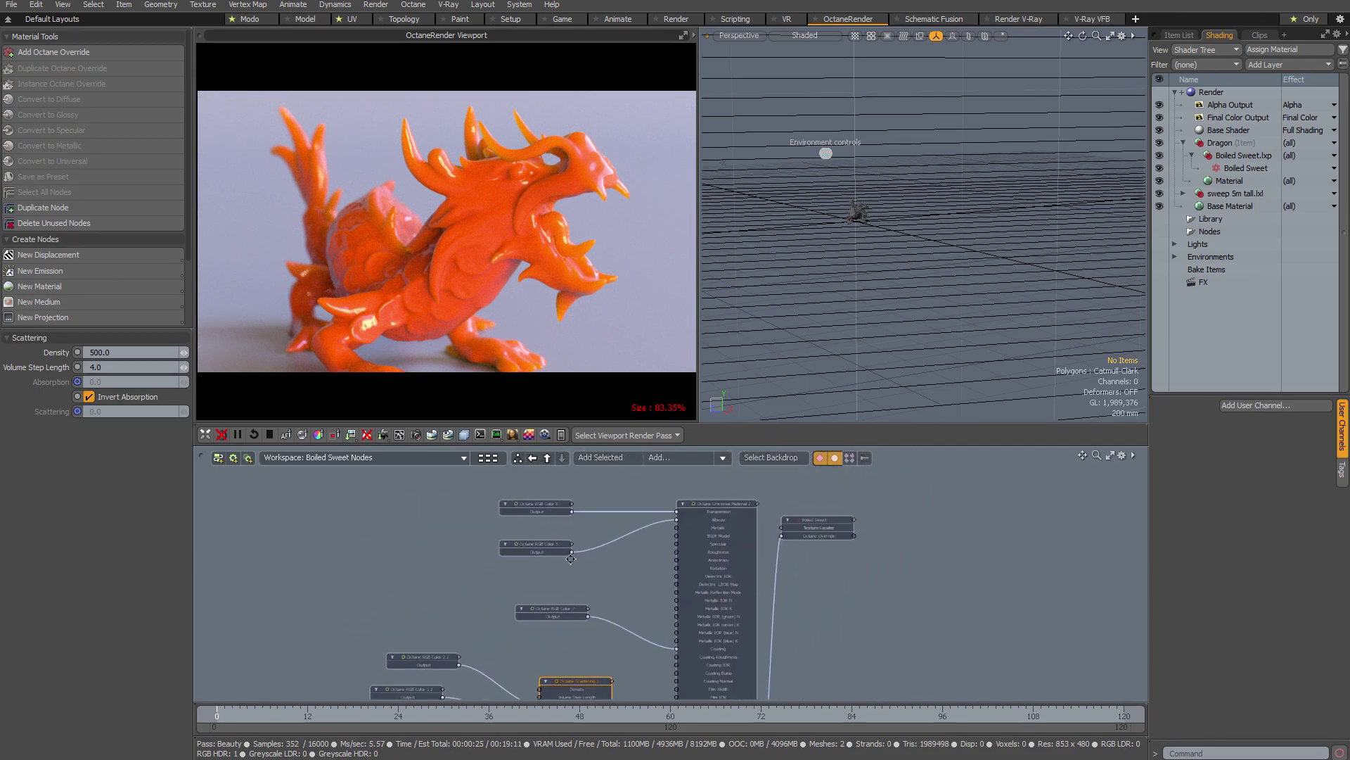
scroll(499, 500, up, 2)
click(559, 508)
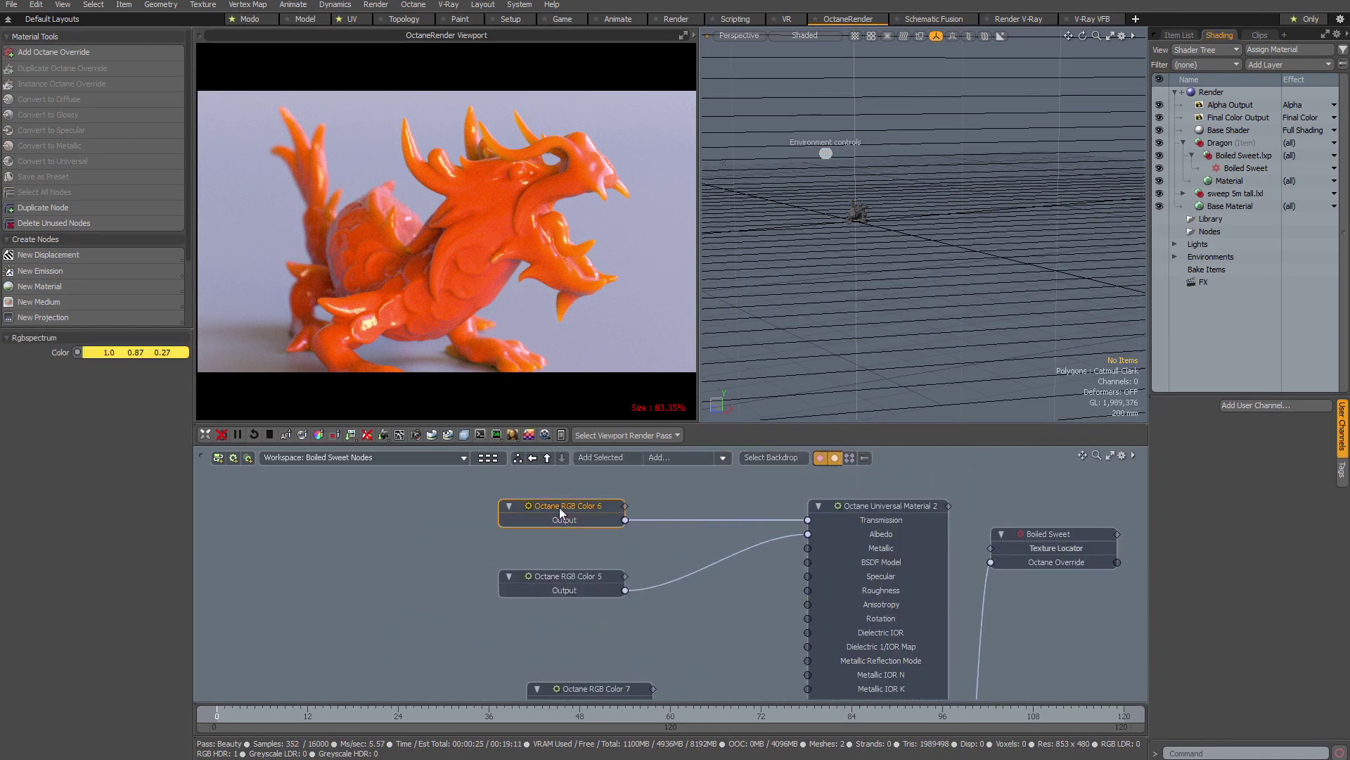
click(149, 354)
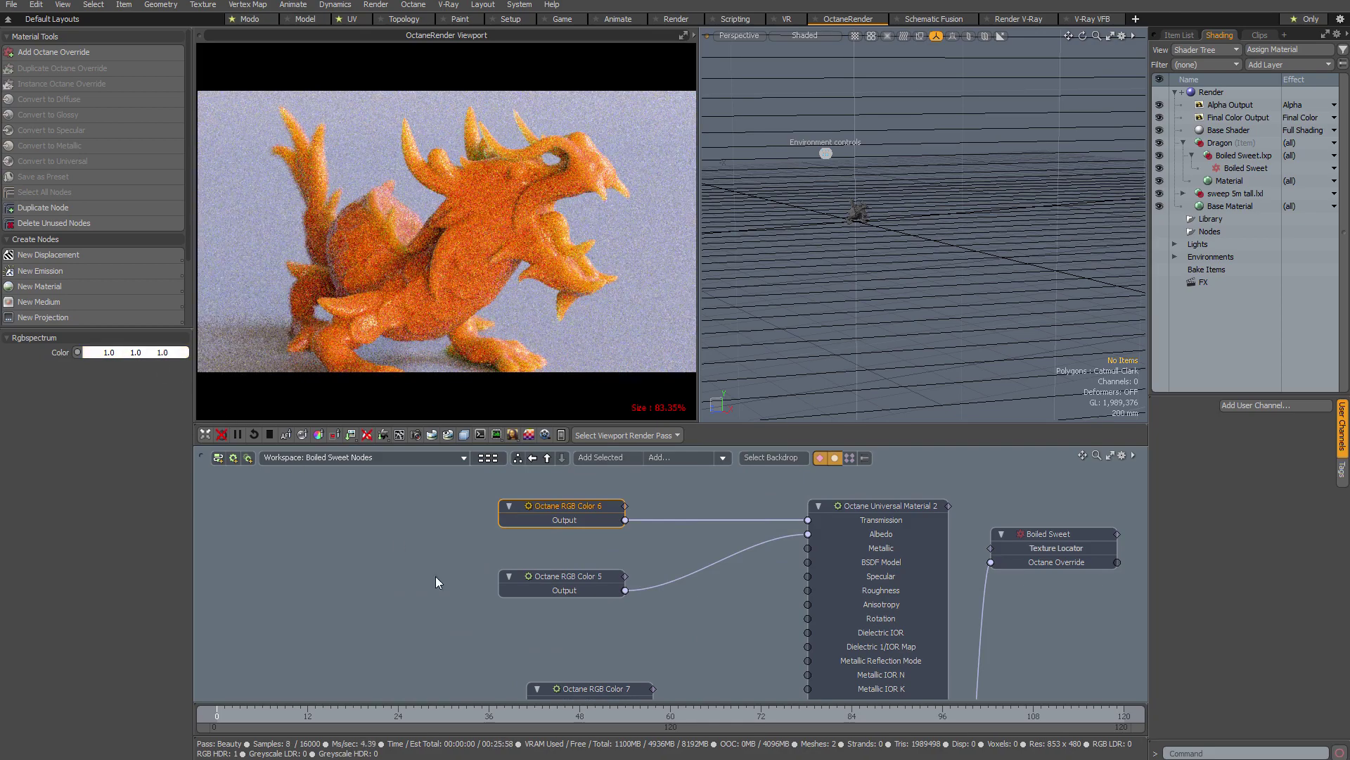
- Set the Albedo colour node, Octane RGB Color 5, to black (0, 0, 0)
click(569, 576)
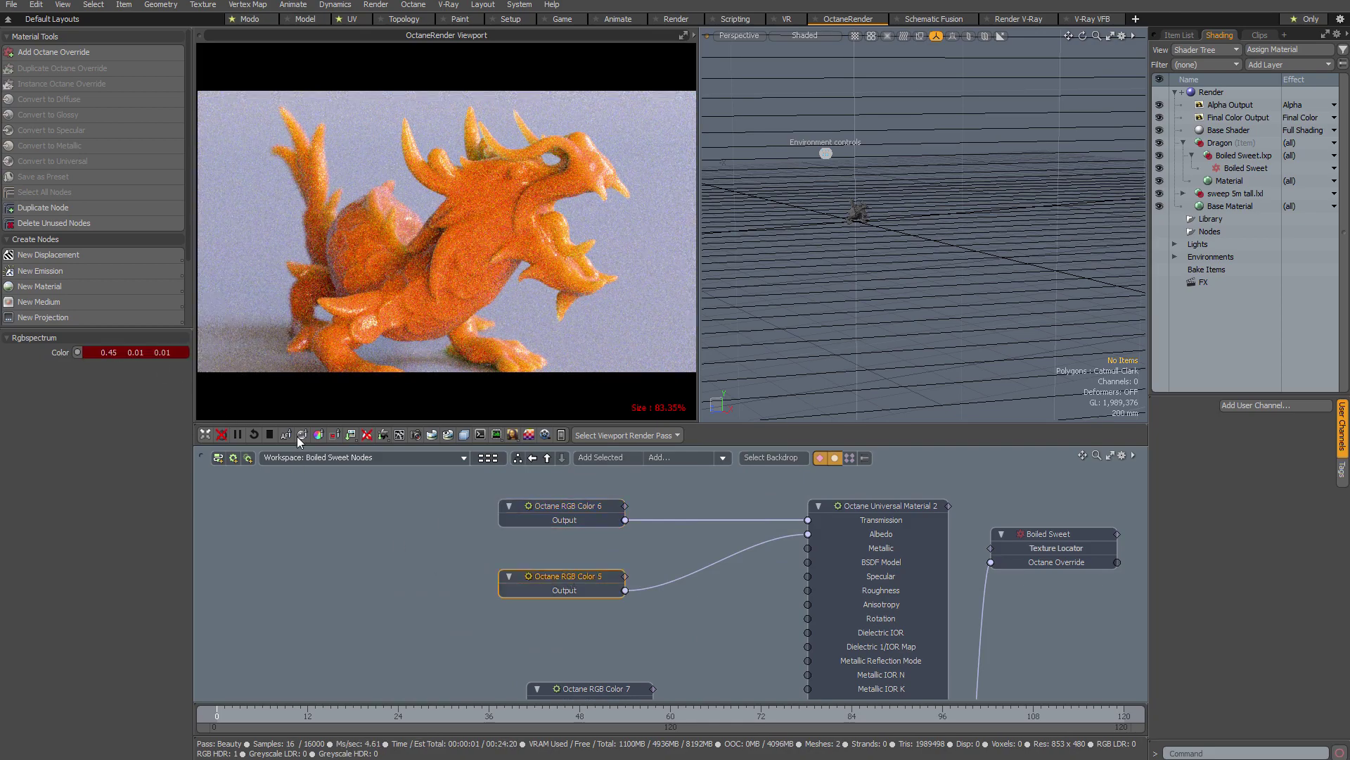
click(150, 352)
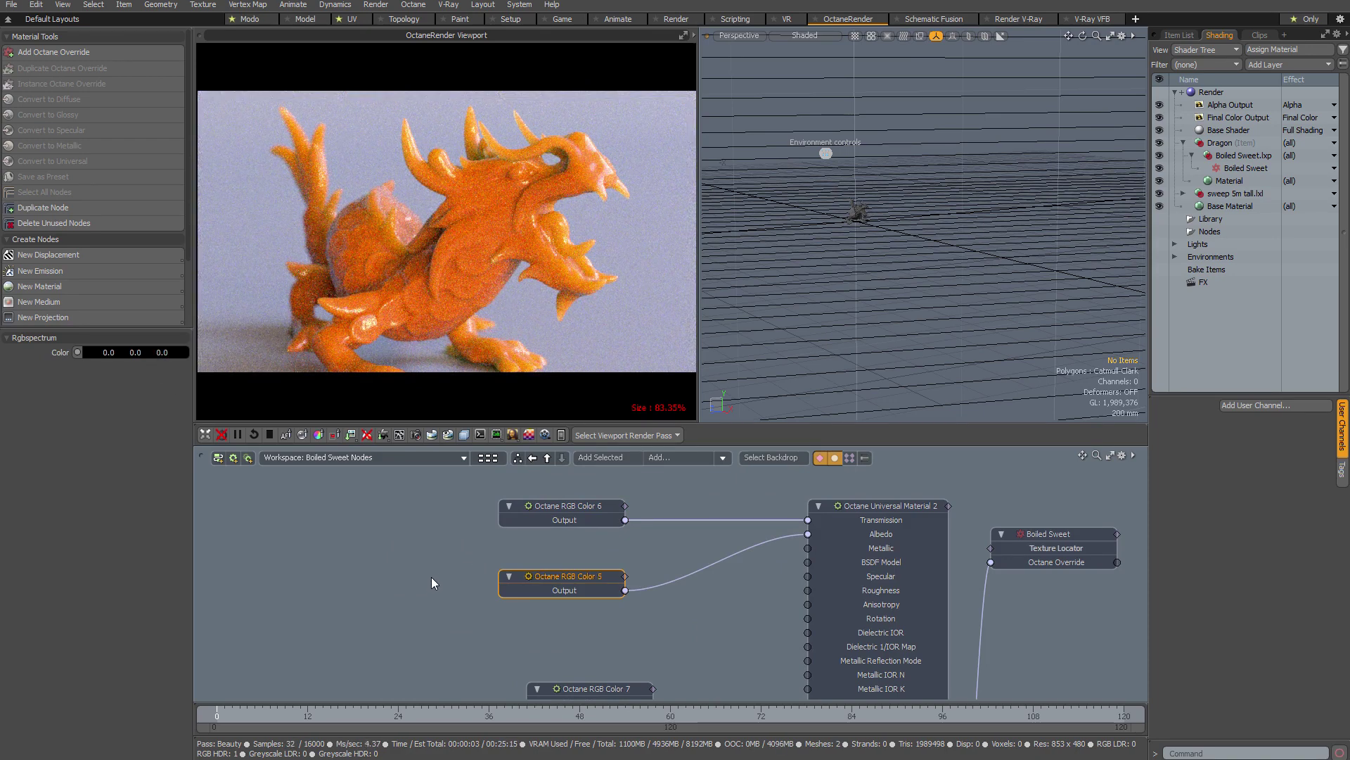
middle_drag(416, 600, 415, 512)
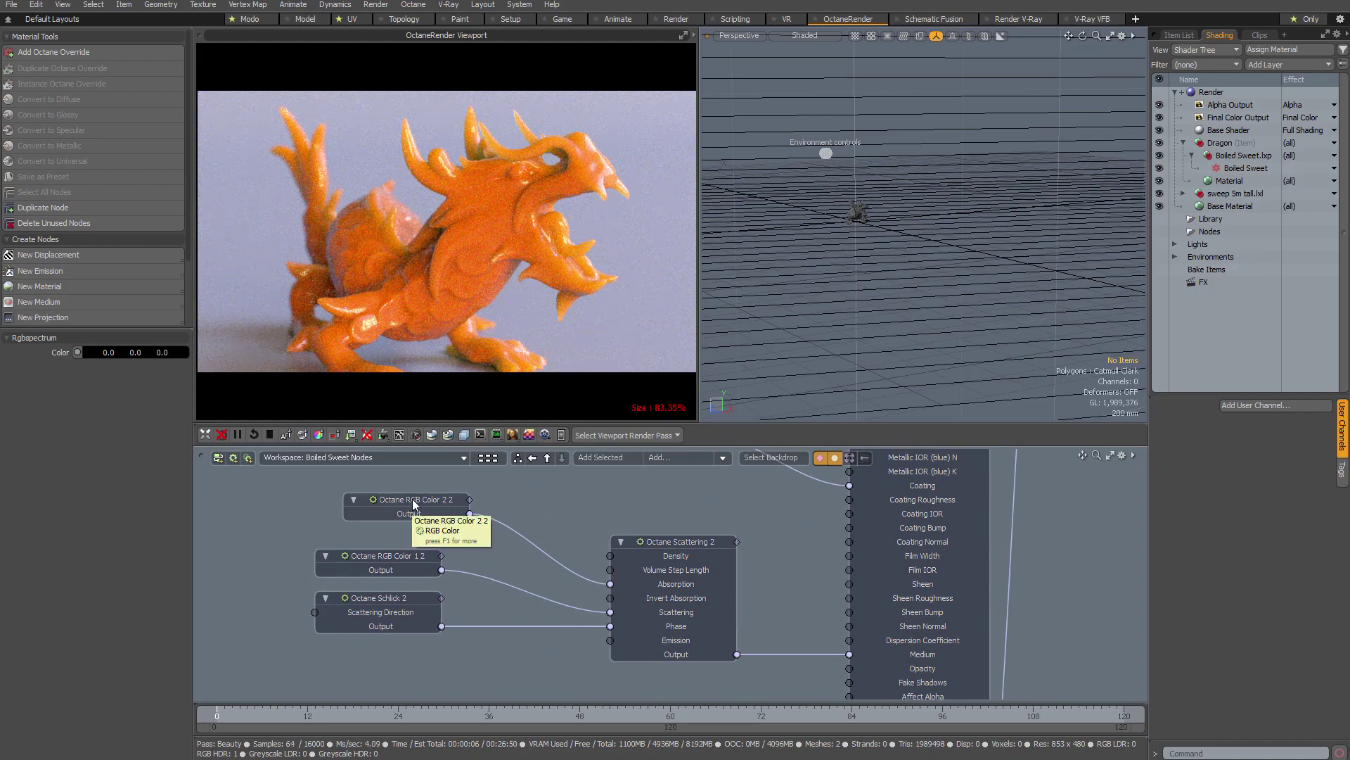
- Set the absorption colour to white and shift the scattering colour toward yellow-orange (1.0, 0.64, 0.05)
click(412, 500)
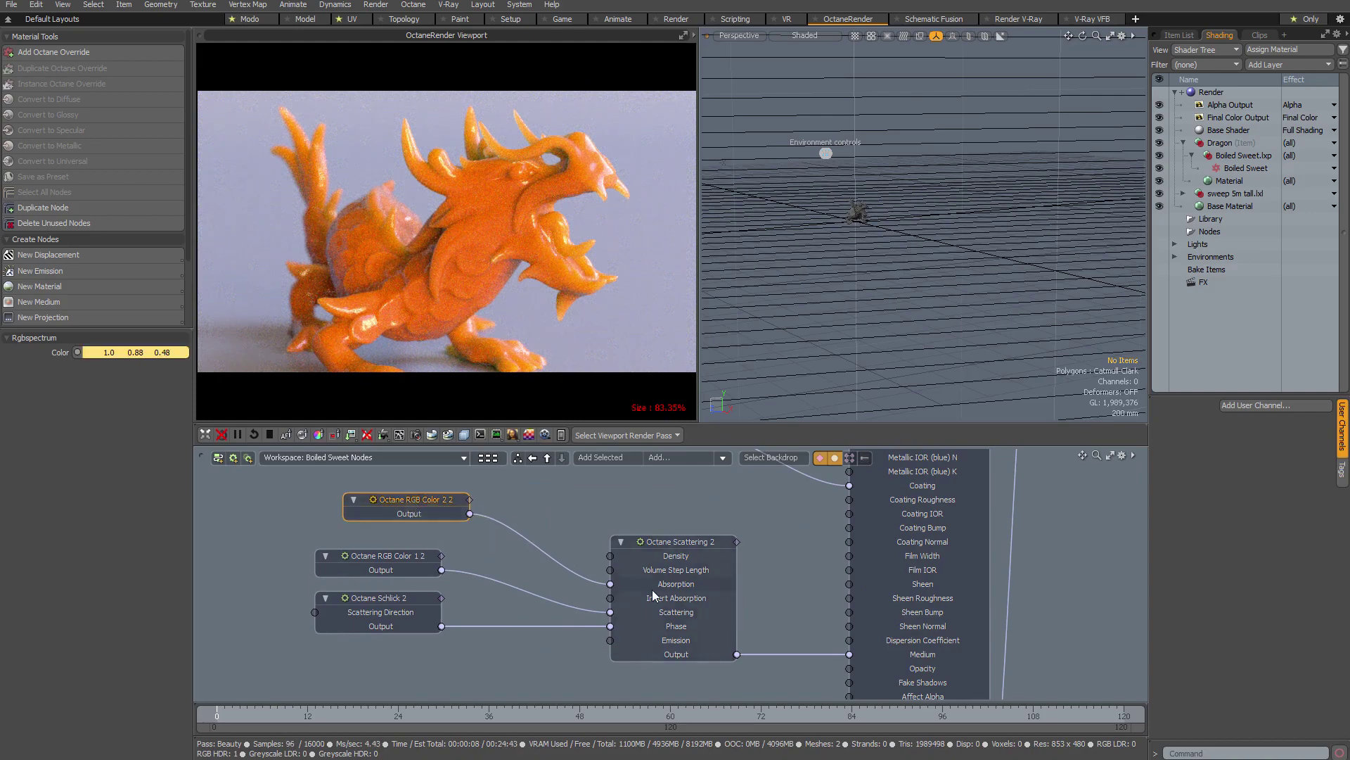
click(395, 557)
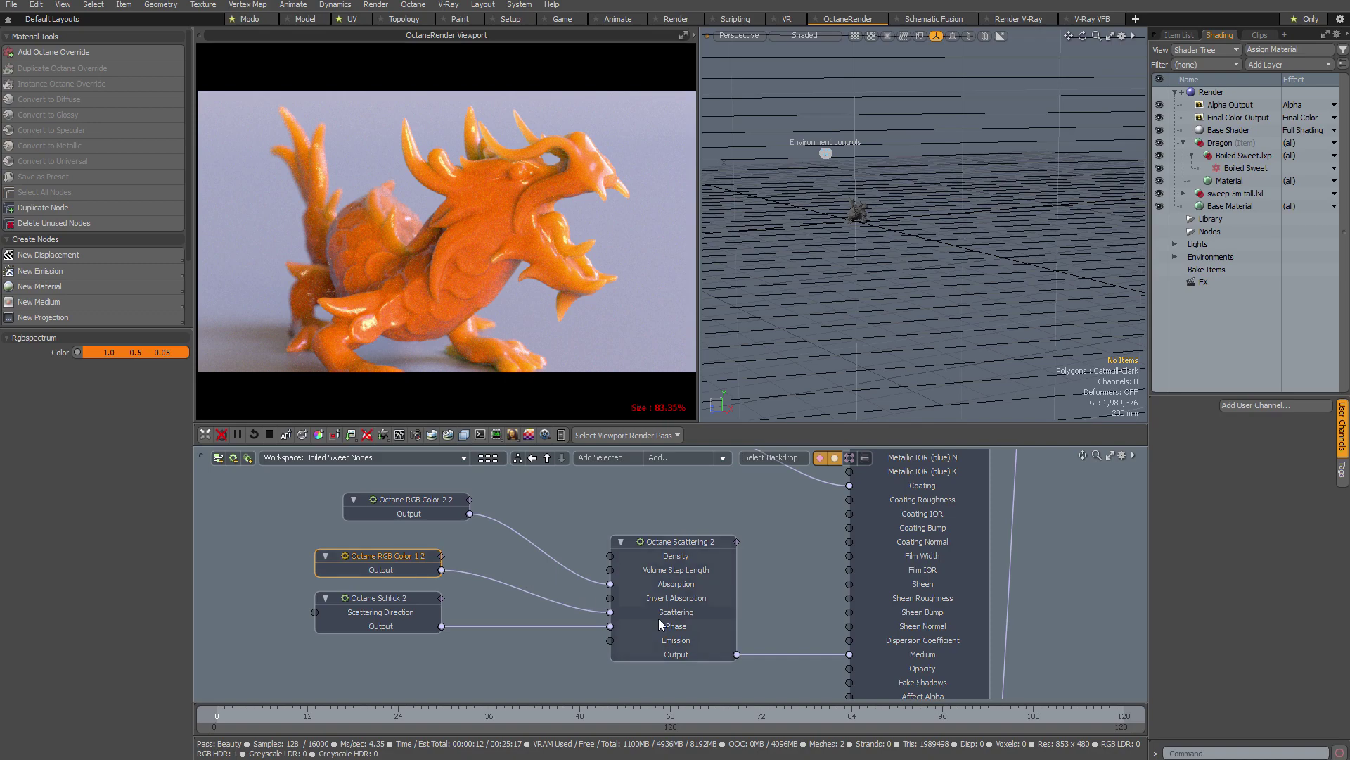
click(413, 504)
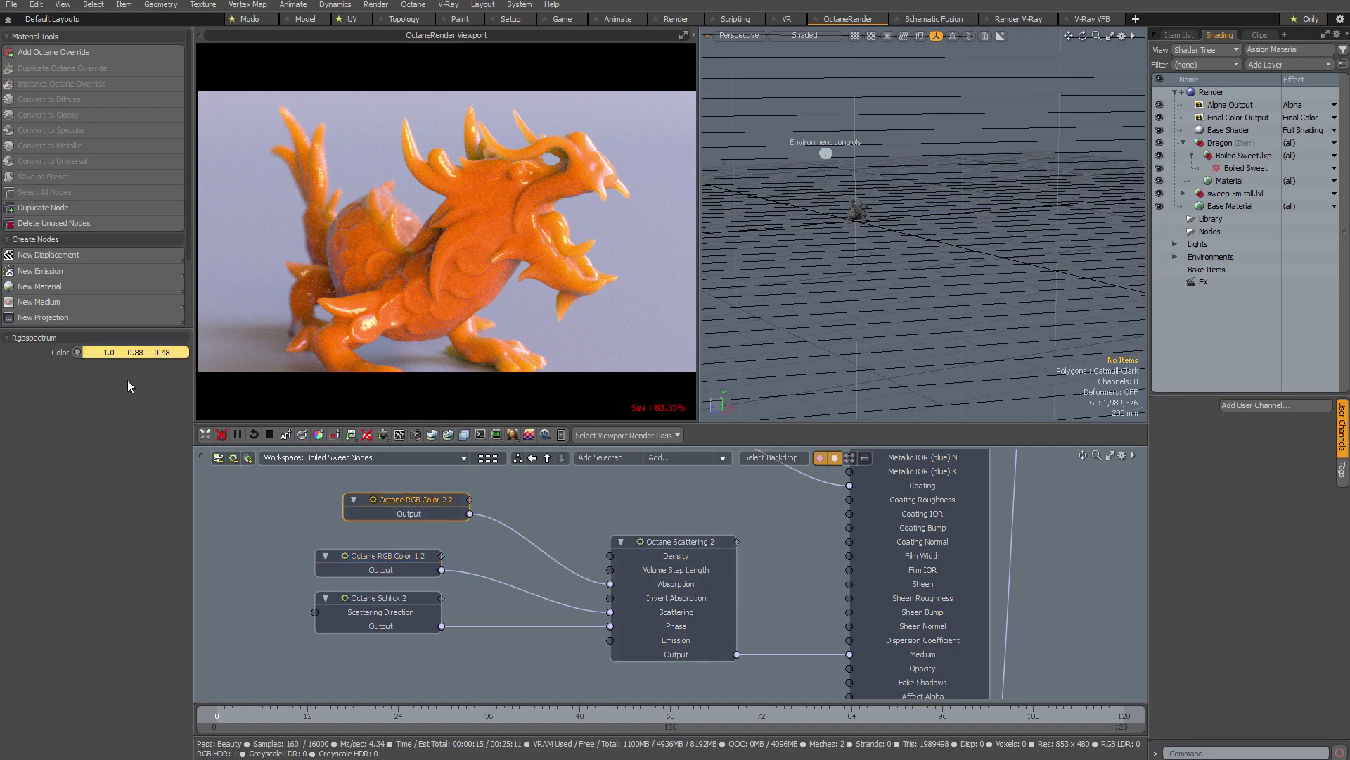
double_click(148, 352)
click(434, 174)
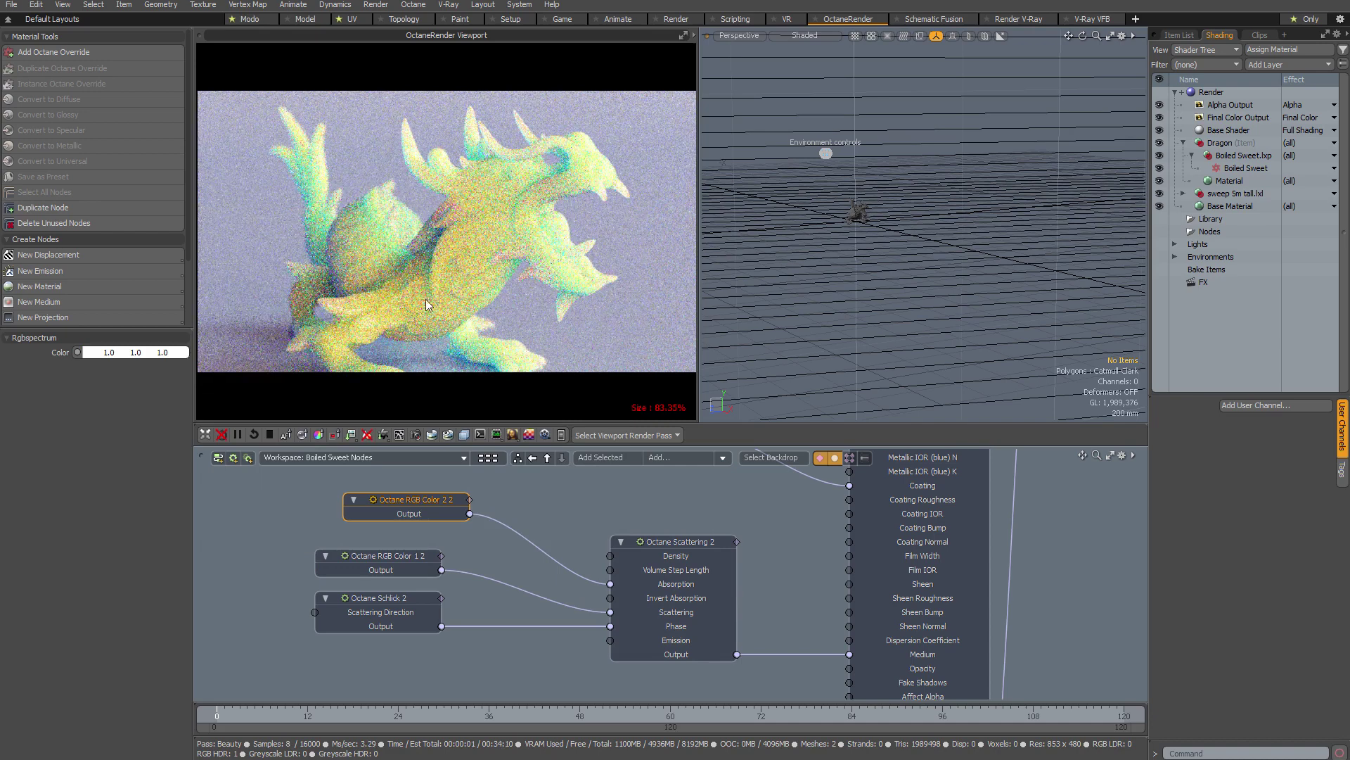
click(379, 563)
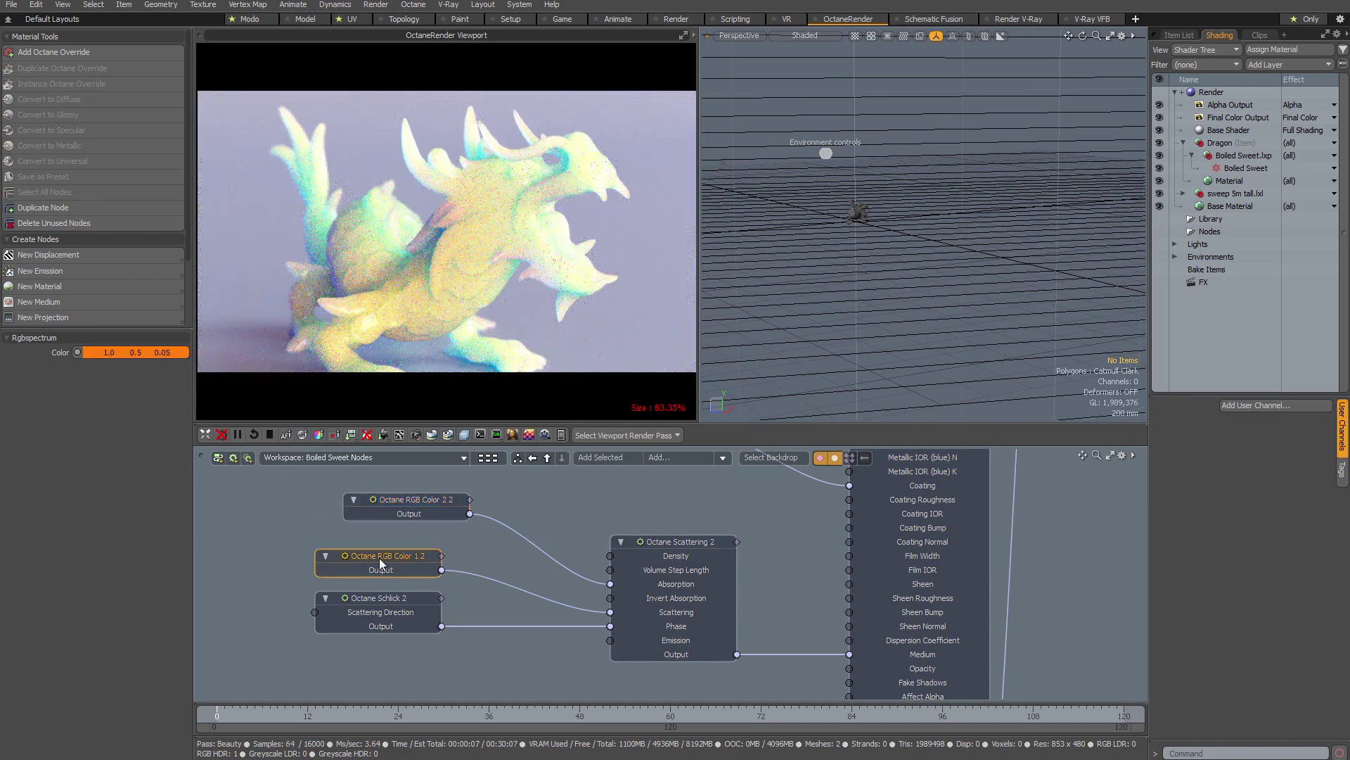
double_click(142, 350)
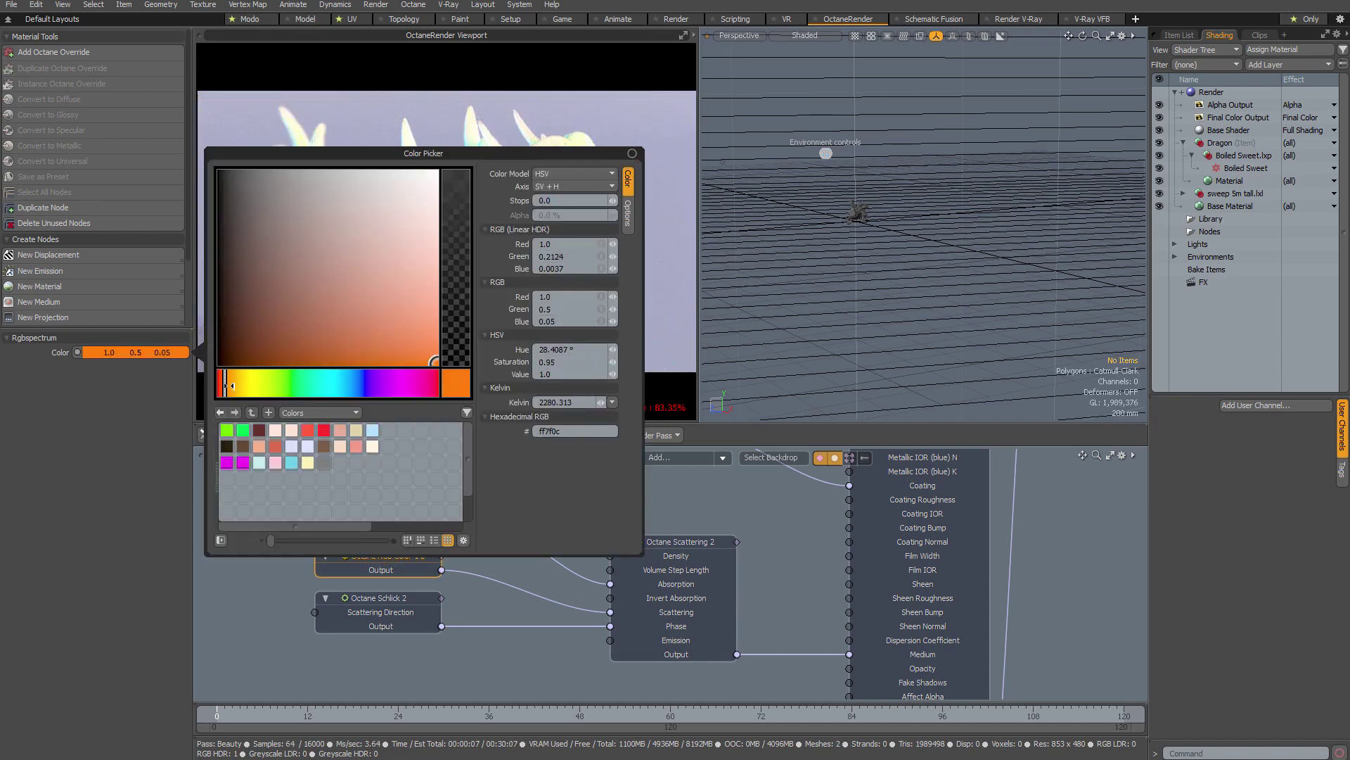
click(231, 381)
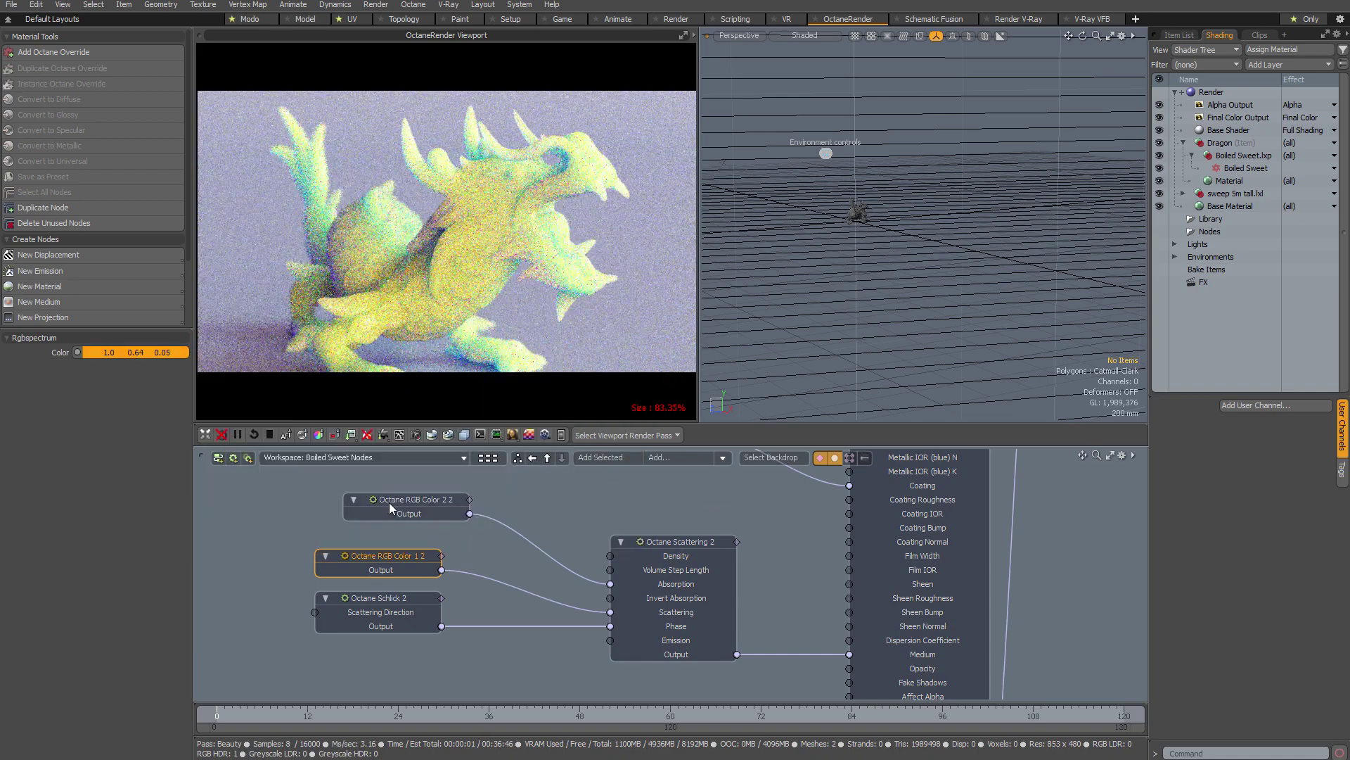
- Tint the absorption colour, Octane RGB Color 2 2, to pale peach (1.0, 0.84, 0.64)
click(389, 502)
double_click(142, 350)
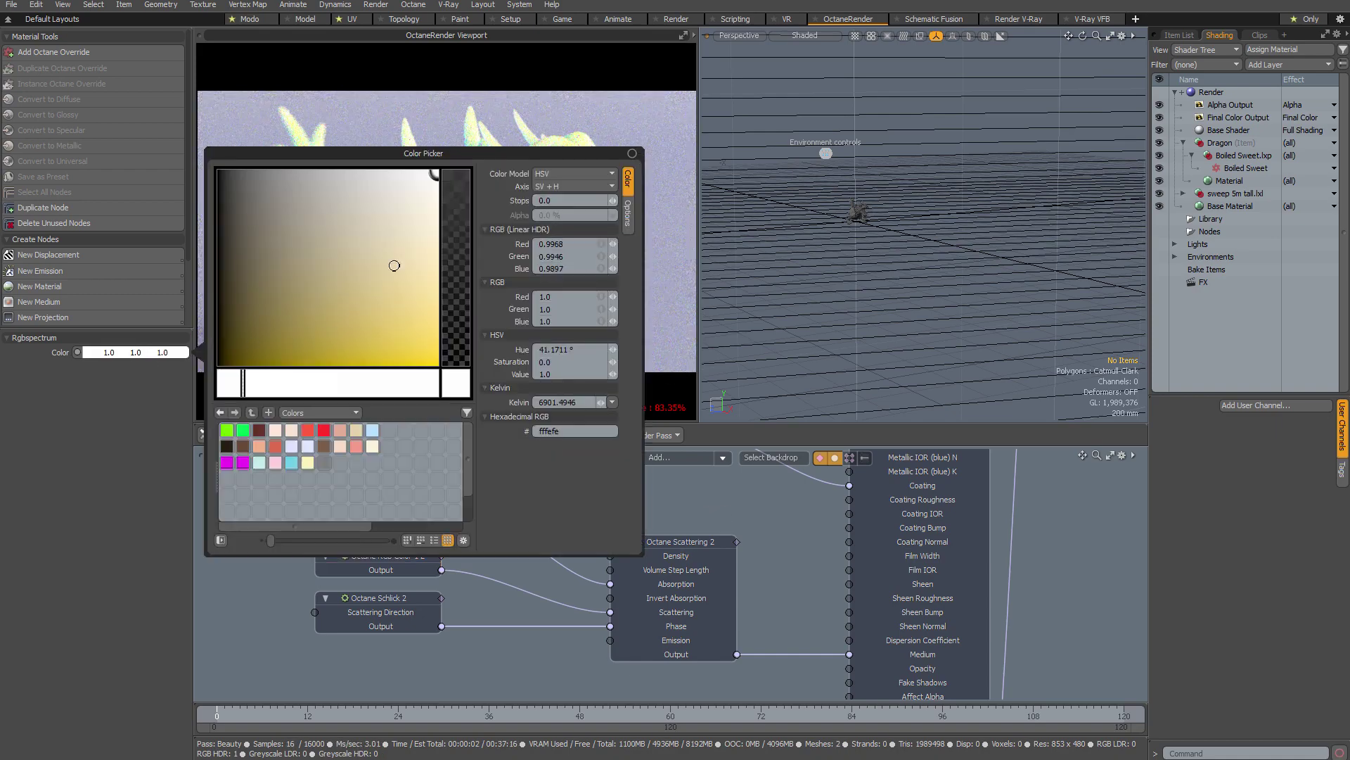
drag(394, 266, 446, 291)
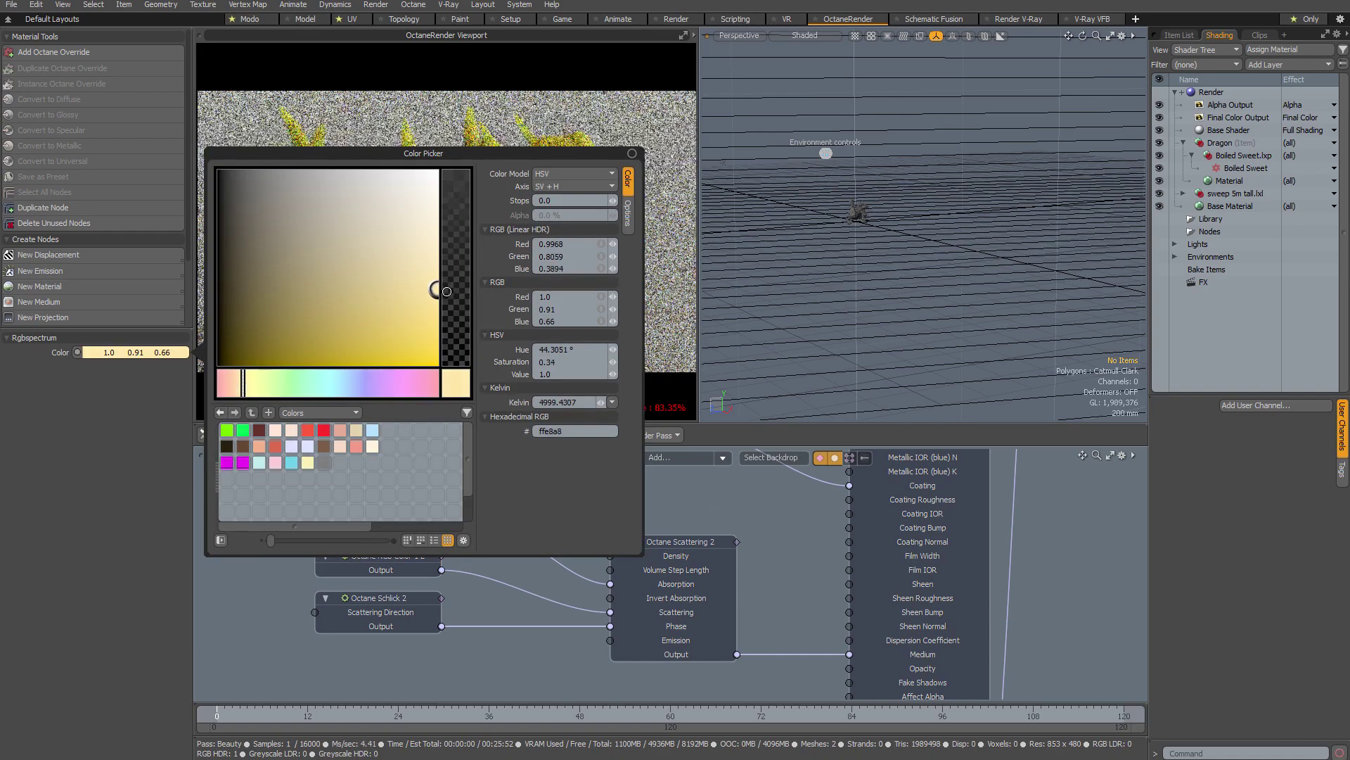
click(236, 382)
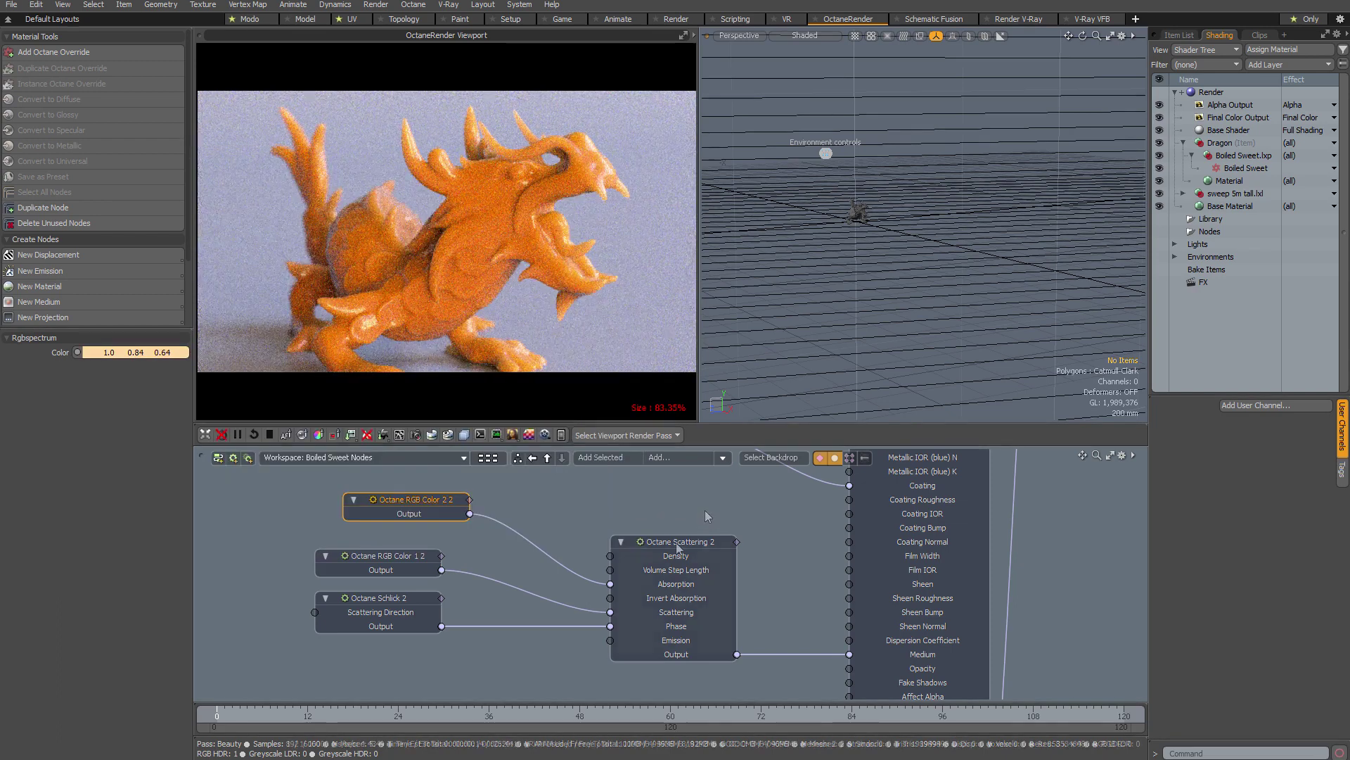
- Lower the Octane Scattering 2 Density to 50
click(661, 542)
click(128, 352)
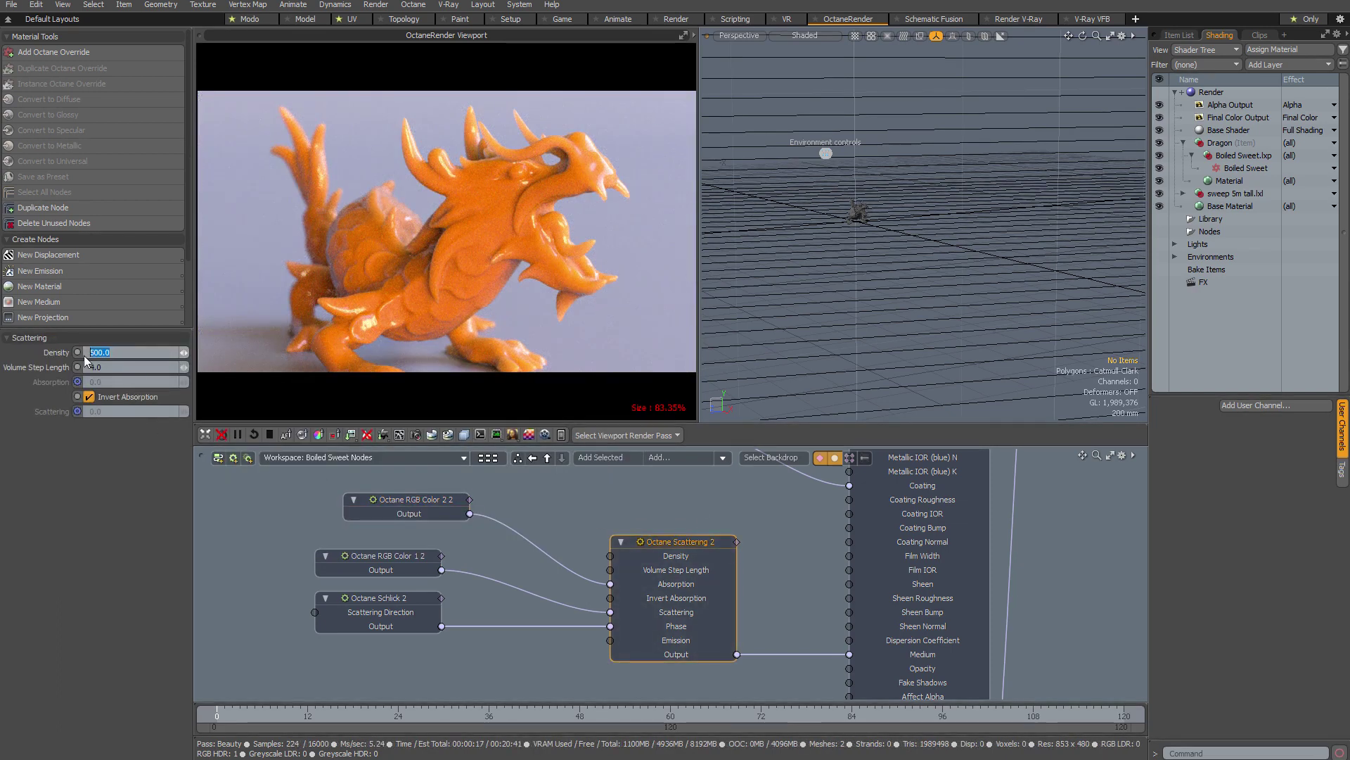
text(50)
key(Return)
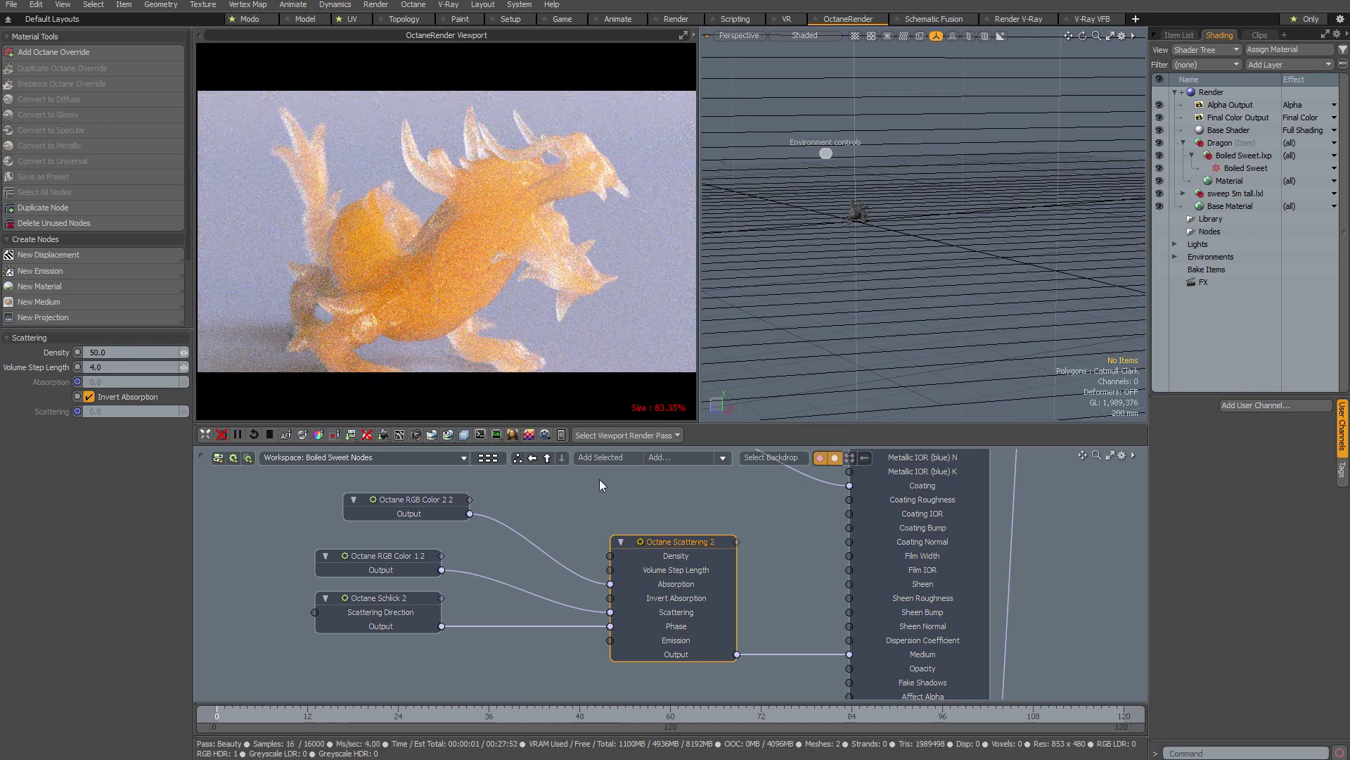
- Give the albedo node, Octane RGB Color 5, a dark red of 0.45, 0.01, 0.01
middle_drag(599, 479, 583, 583)
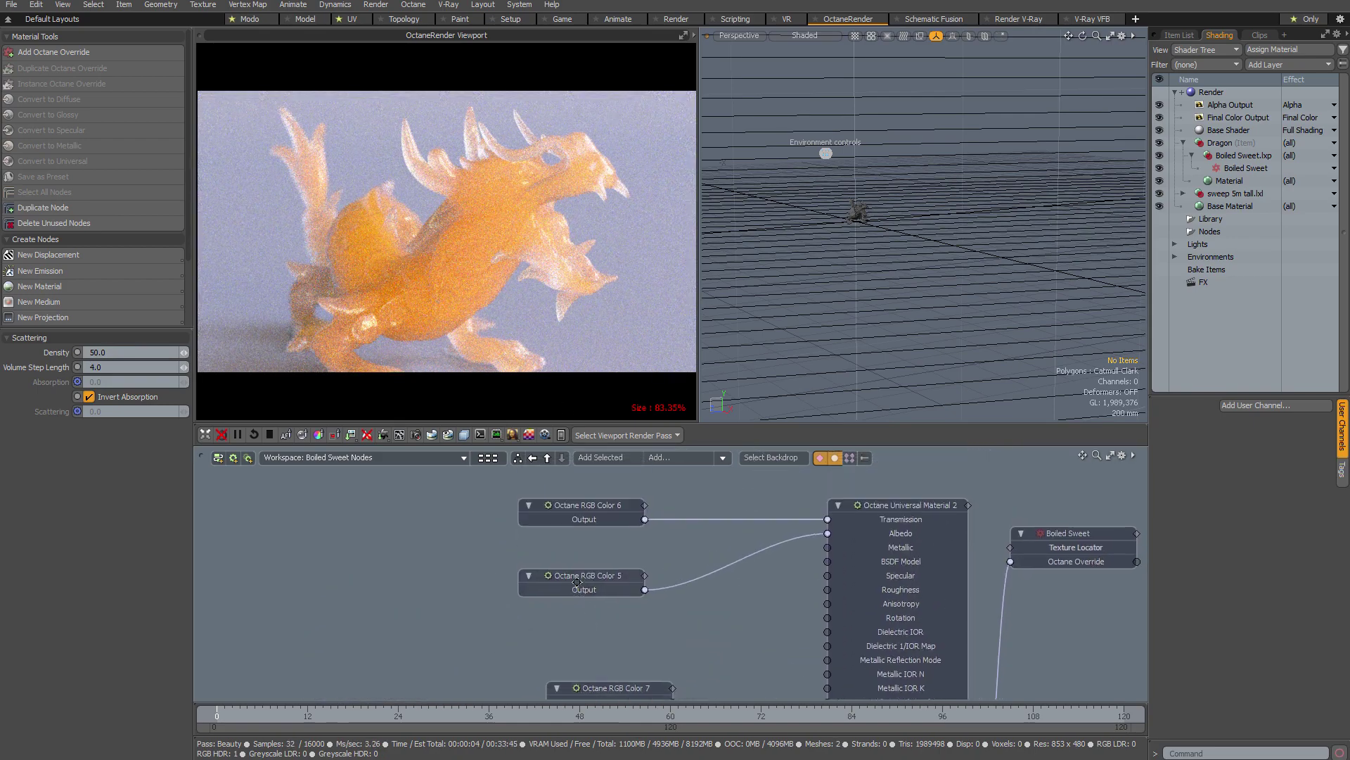
click(578, 581)
double_click(149, 351)
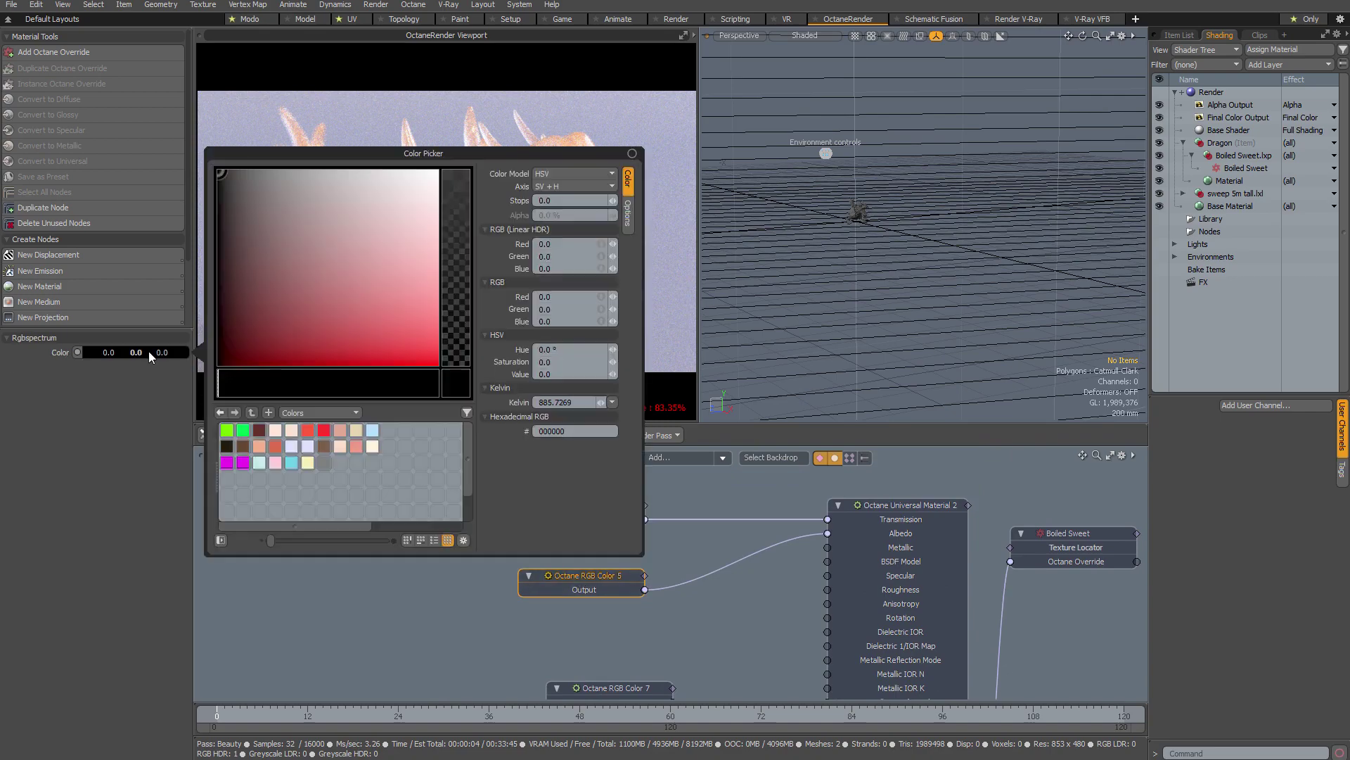
click(250, 365)
drag(250, 366, 250, 360)
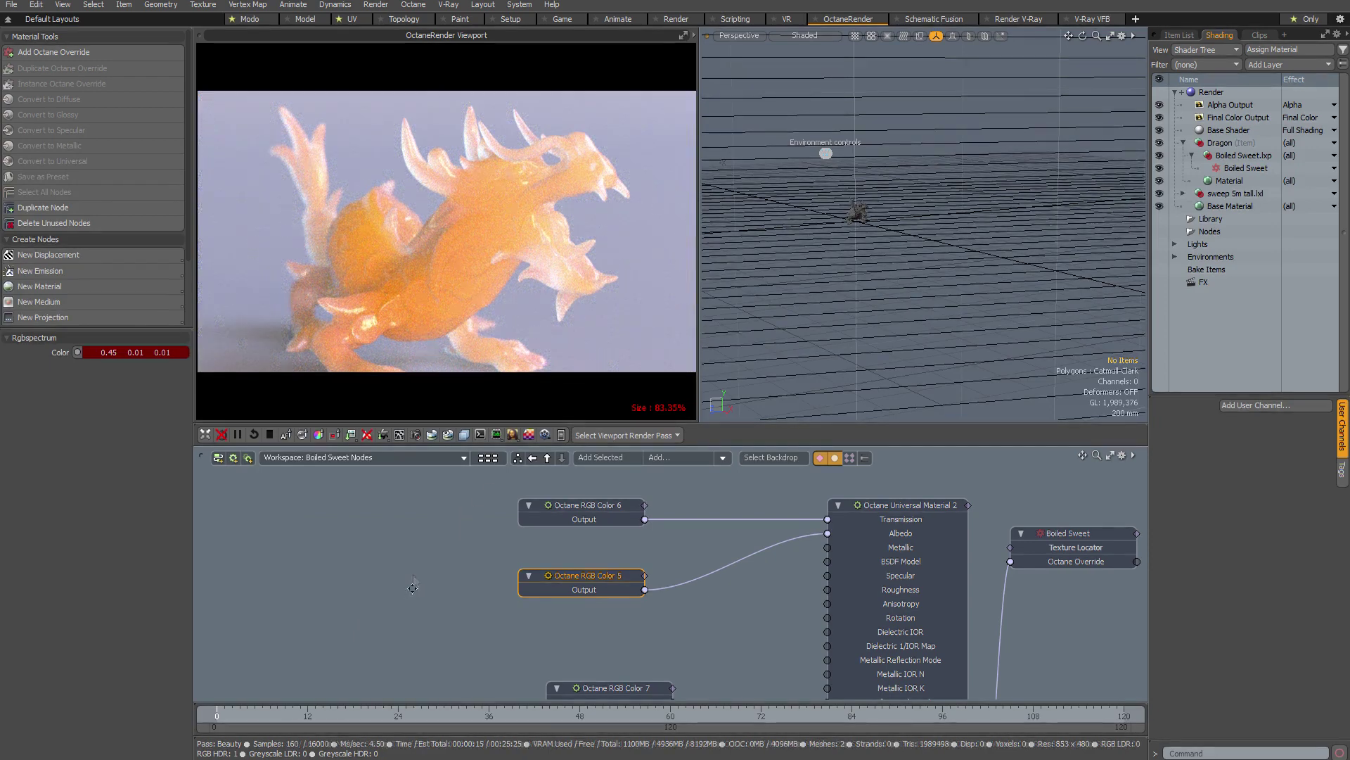
scroll(412, 575, down, 3)
scroll(430, 614, down, 5)
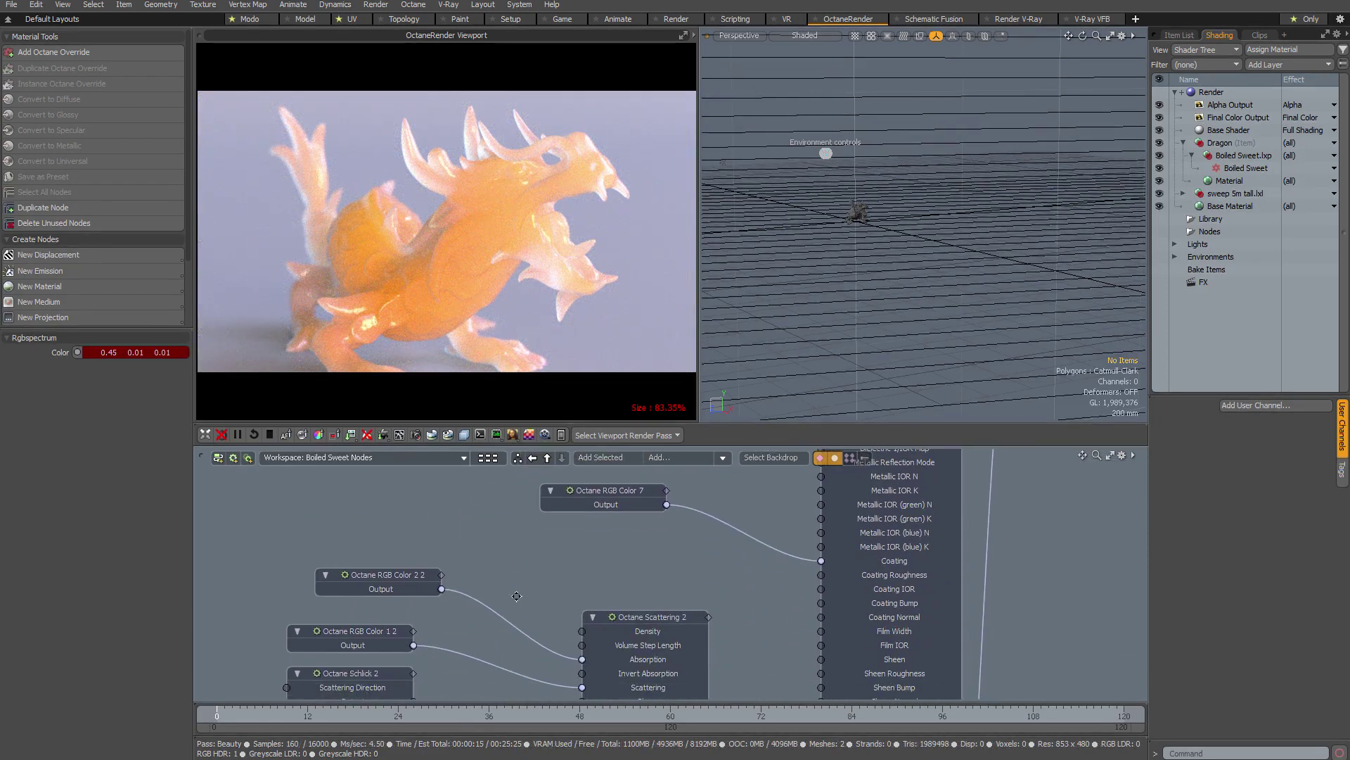
- Enter 200 as the Octane Scattering 2 Density, then zoom out the node graph to show every node
click(584, 546)
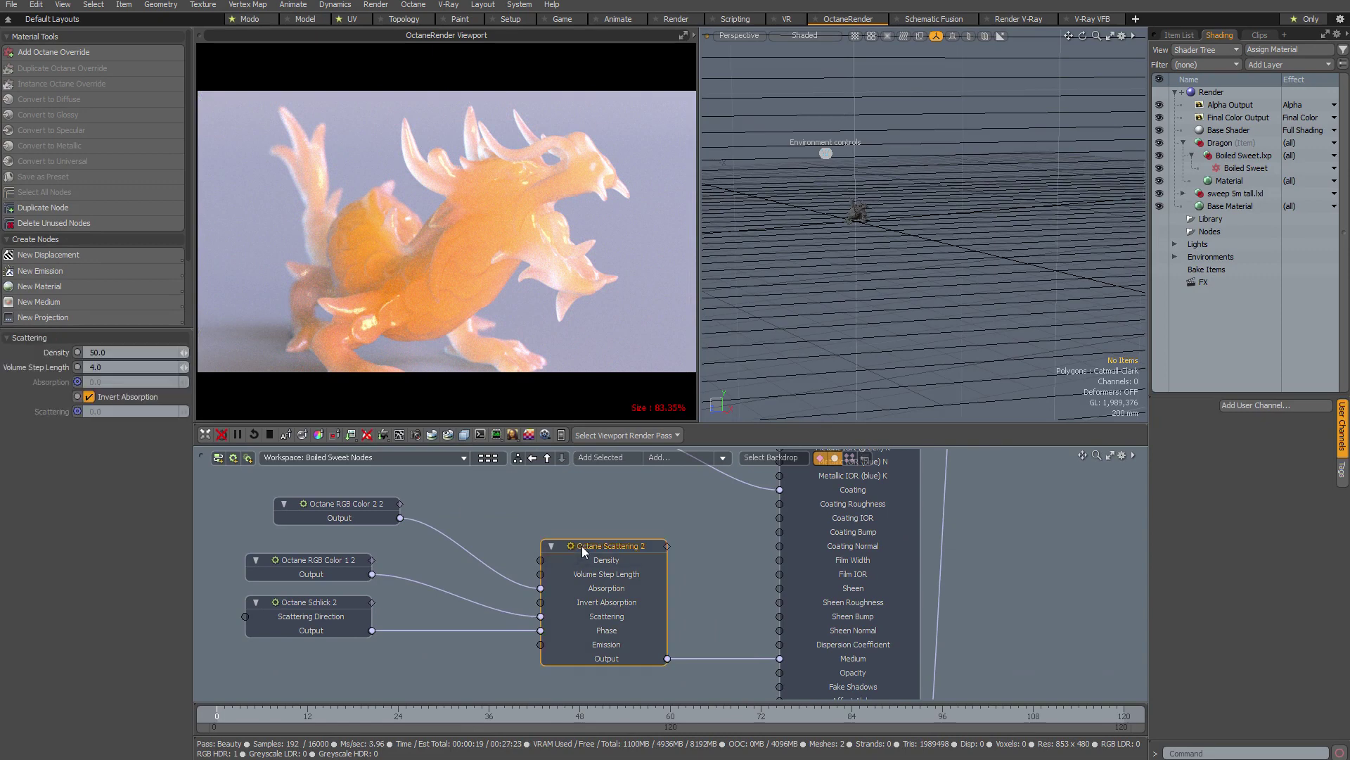
click(98, 352)
text(200)
key(Return)
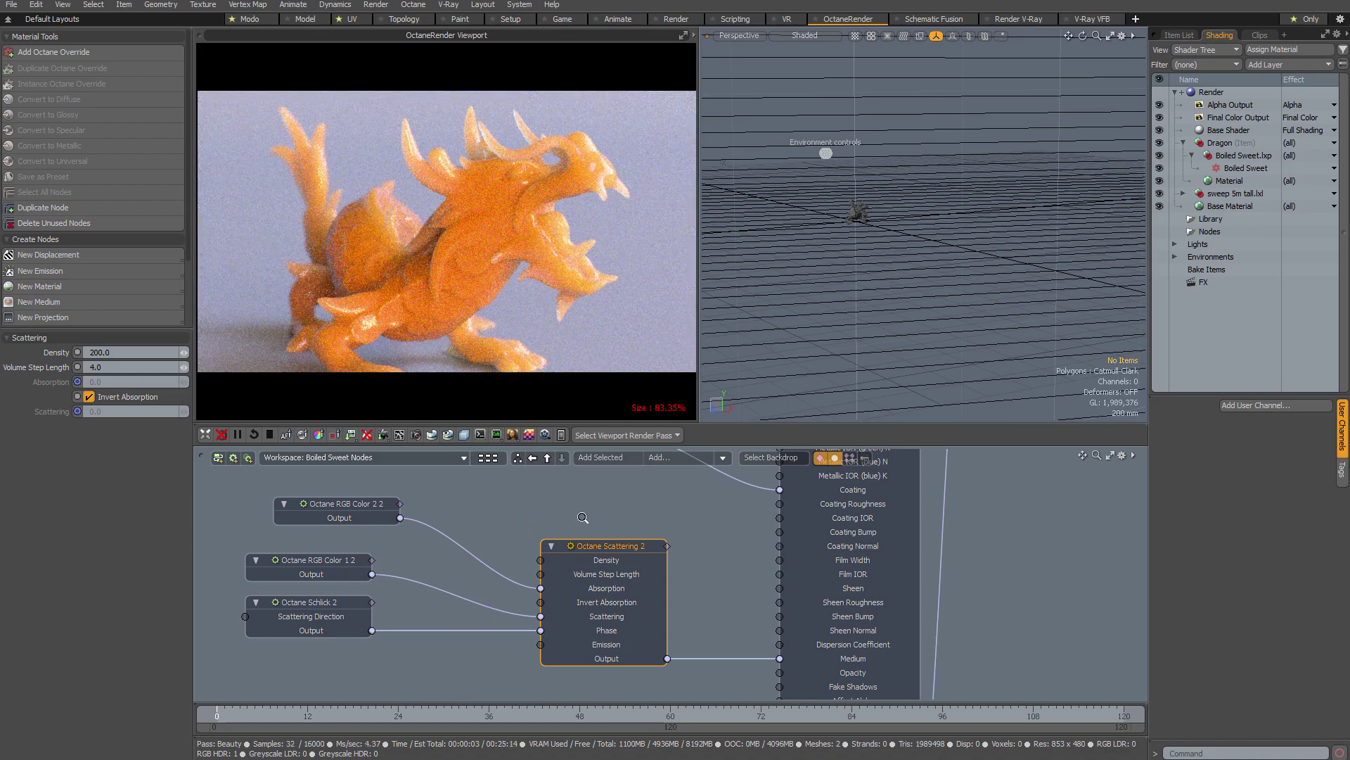
ctrl+alt+drag(521, 513, 441, 649)
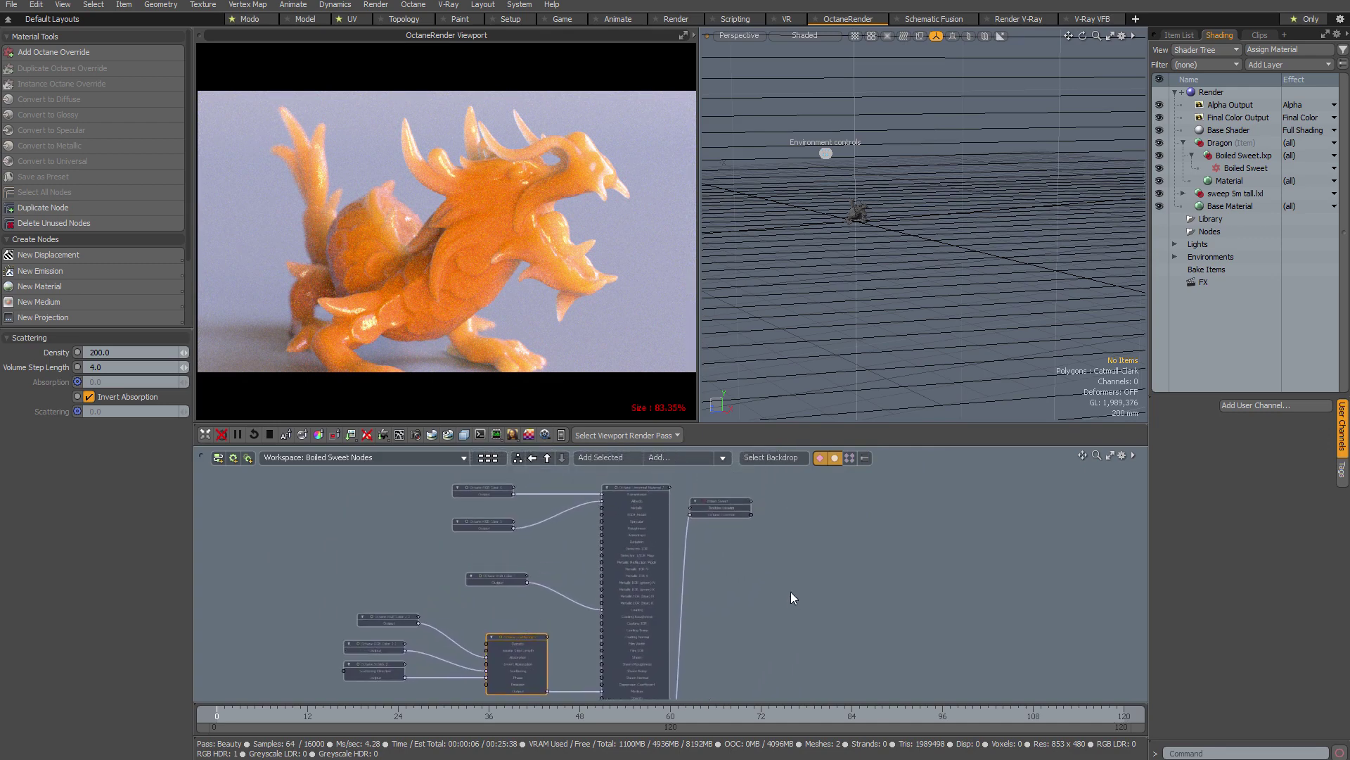